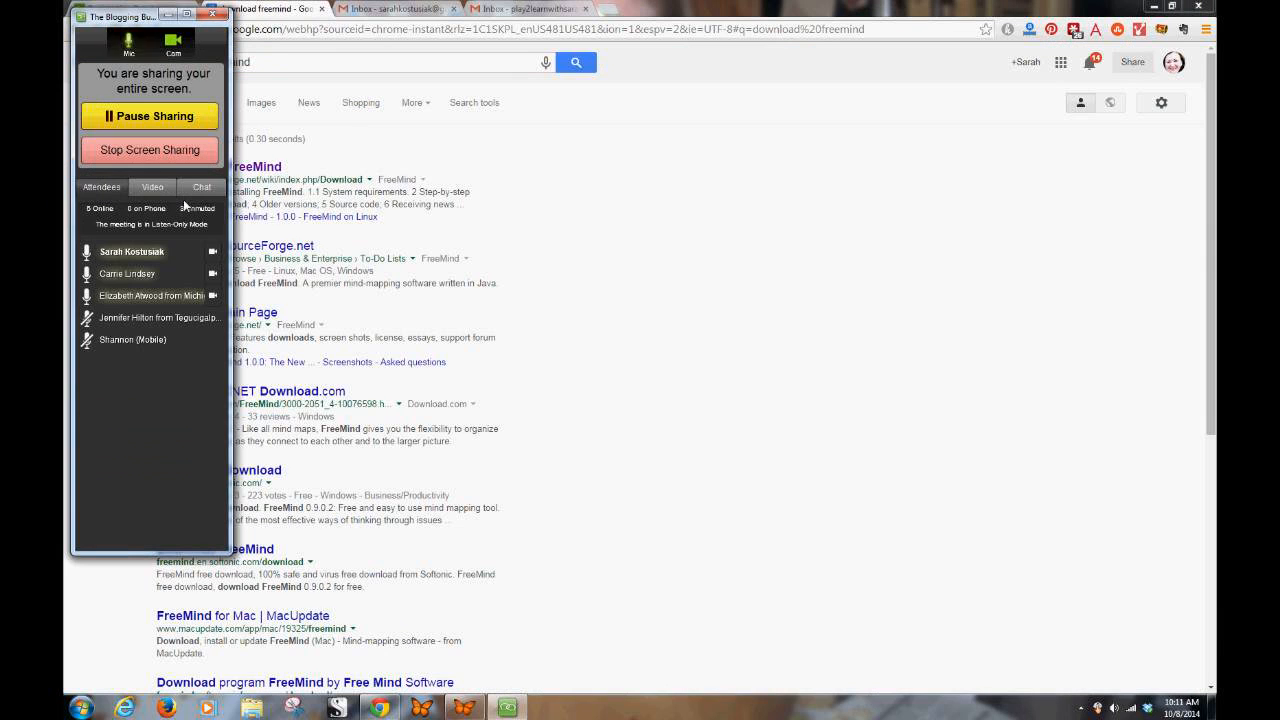
Open FreeMind's SourceForge download page from the search results and review the installers offered for each operating system.
left_click(150, 187)
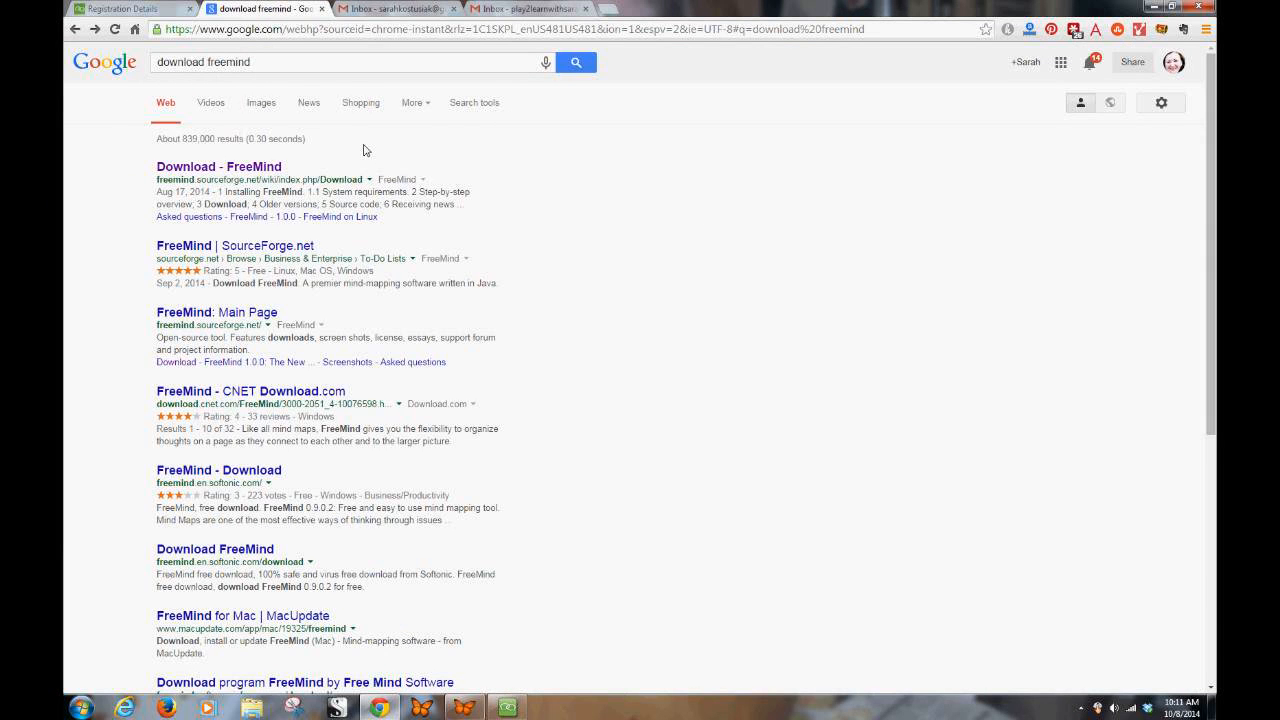
left_click(262, 168)
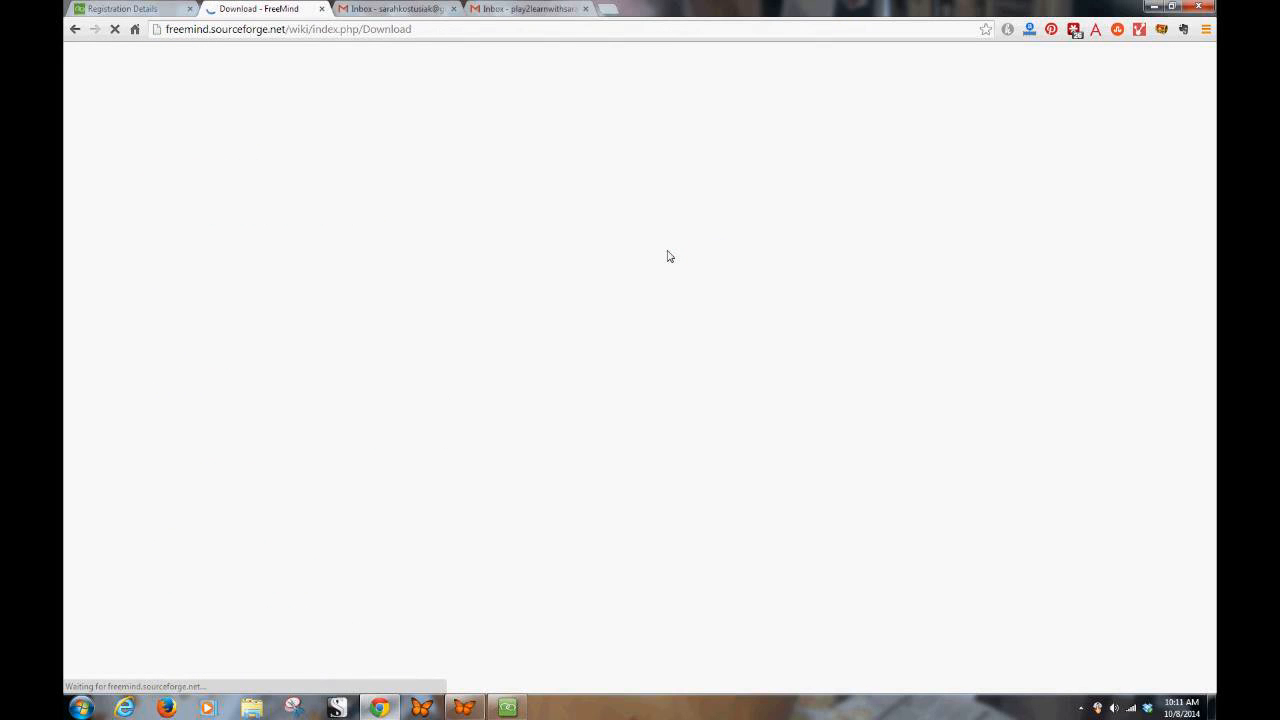
scroll(667, 250, "down", 3)
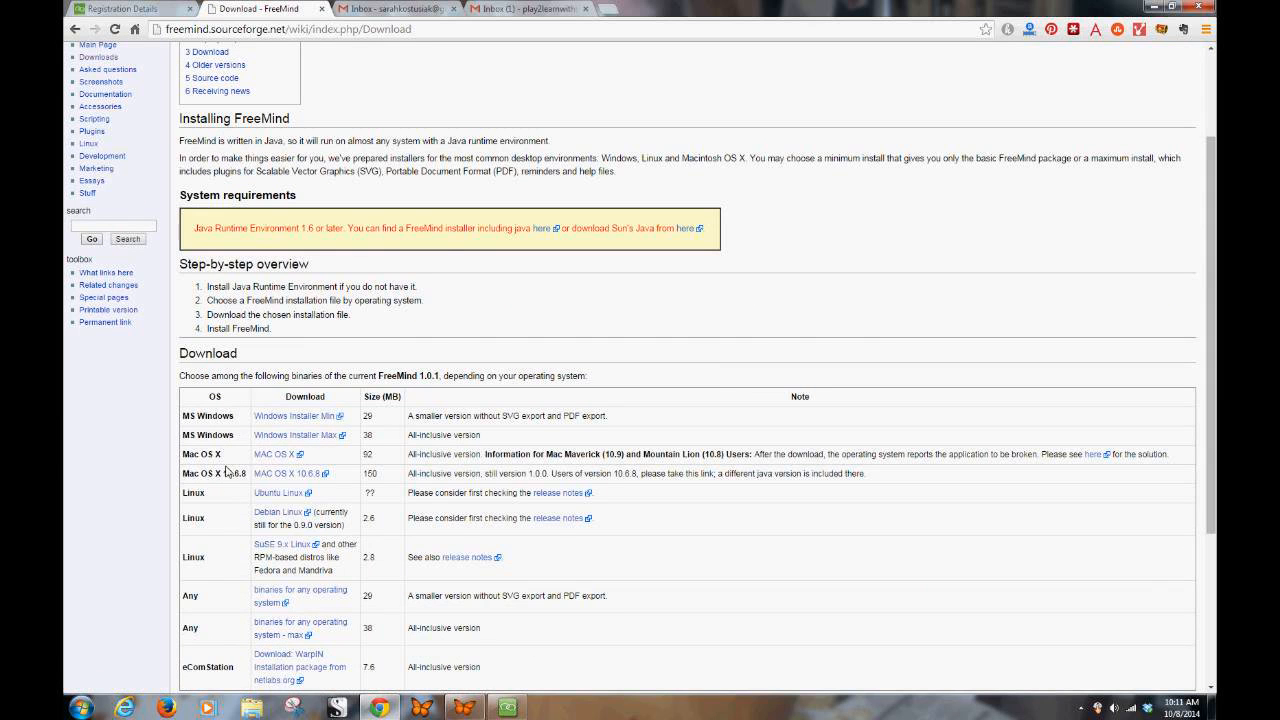
scroll(227, 471, "down", 2)
scroll(227, 471, "up", 4)
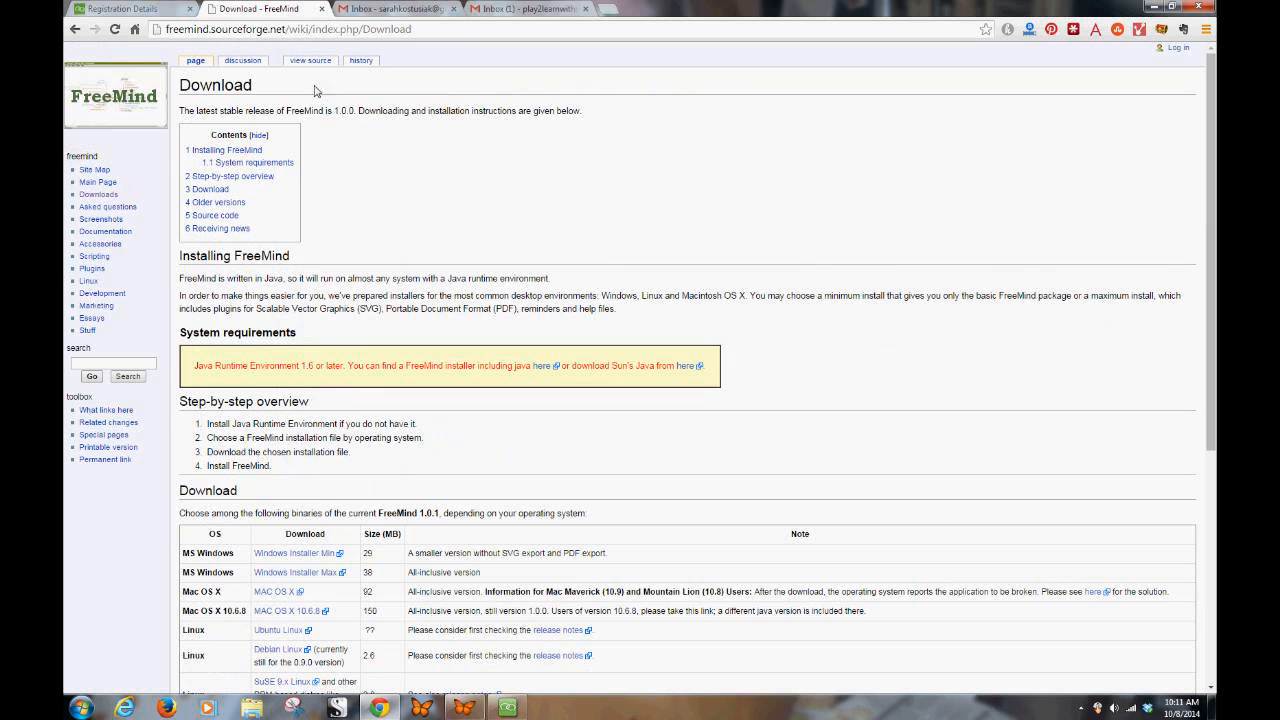
left_click(454, 9)
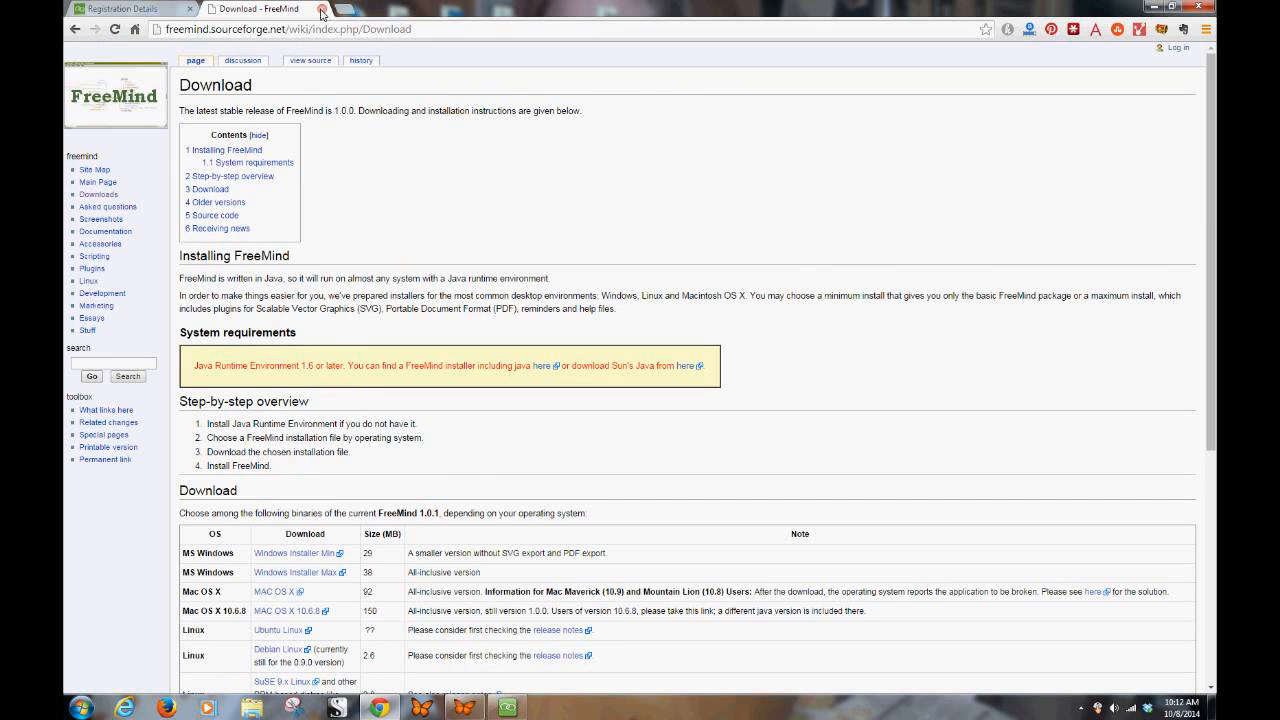
Switch to FreeMind and create a new blank mind map.
left_click(464, 703)
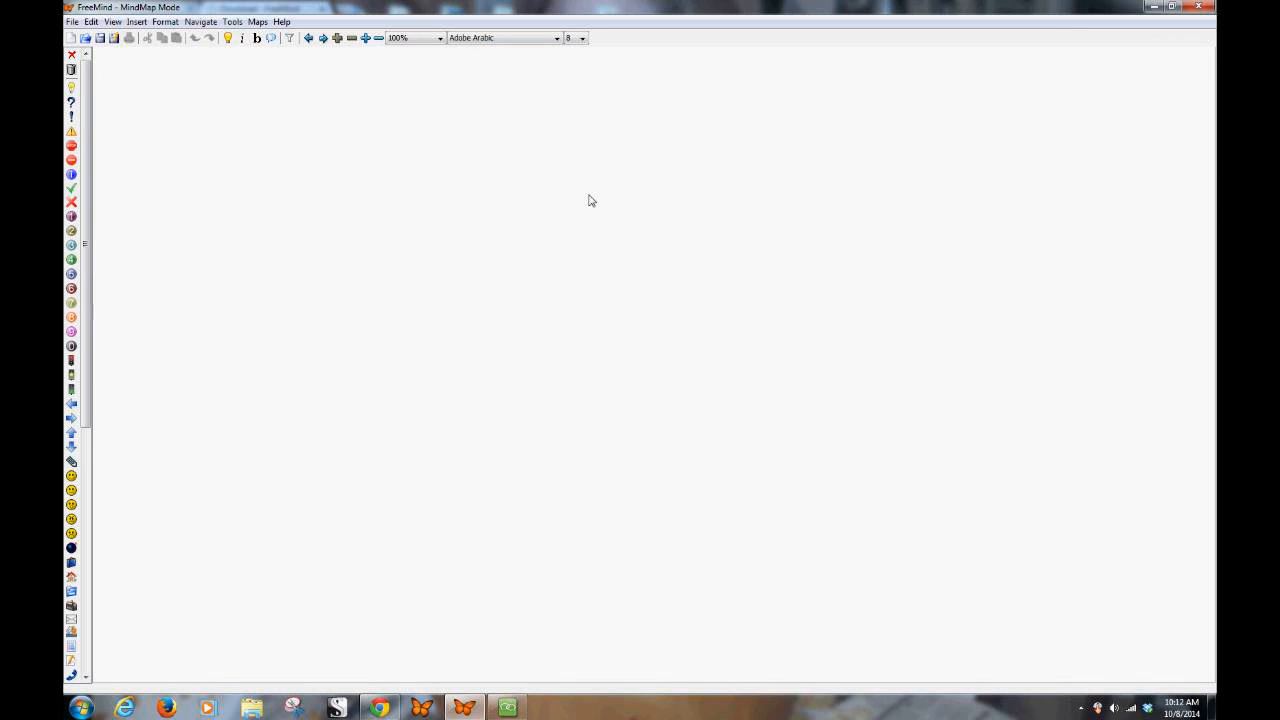
left_click(72, 22)
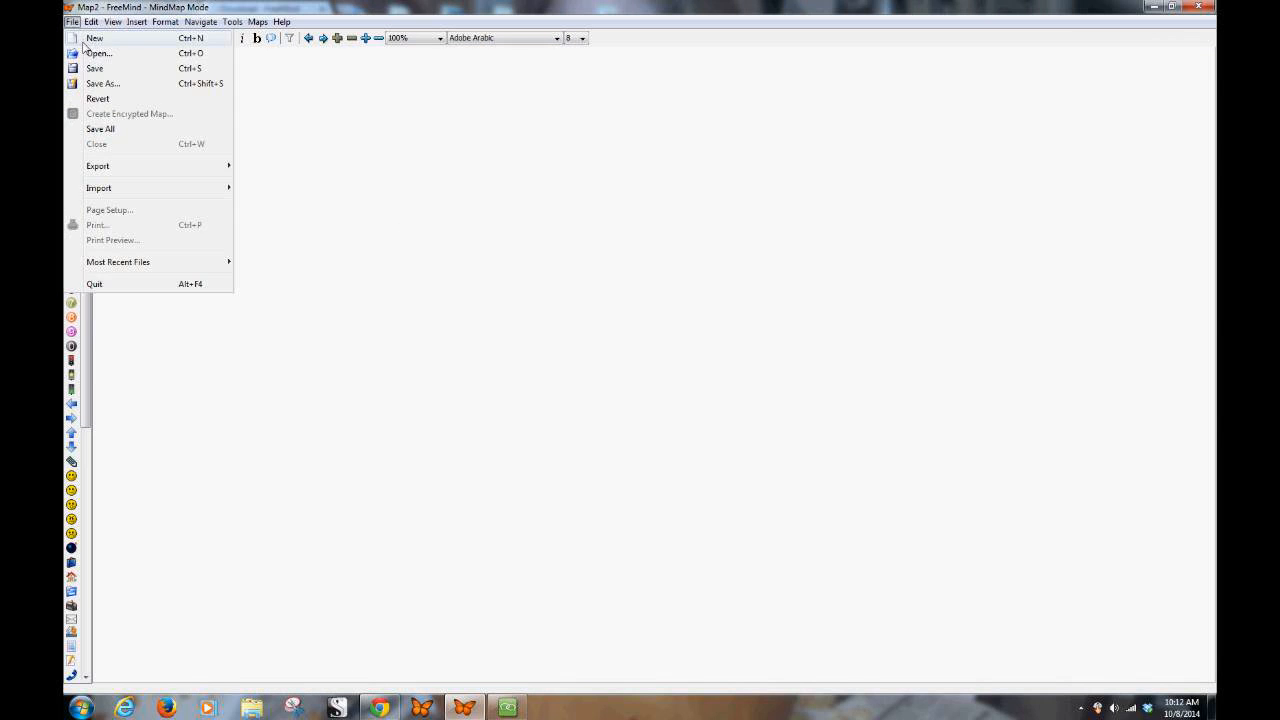
left_click(86, 39)
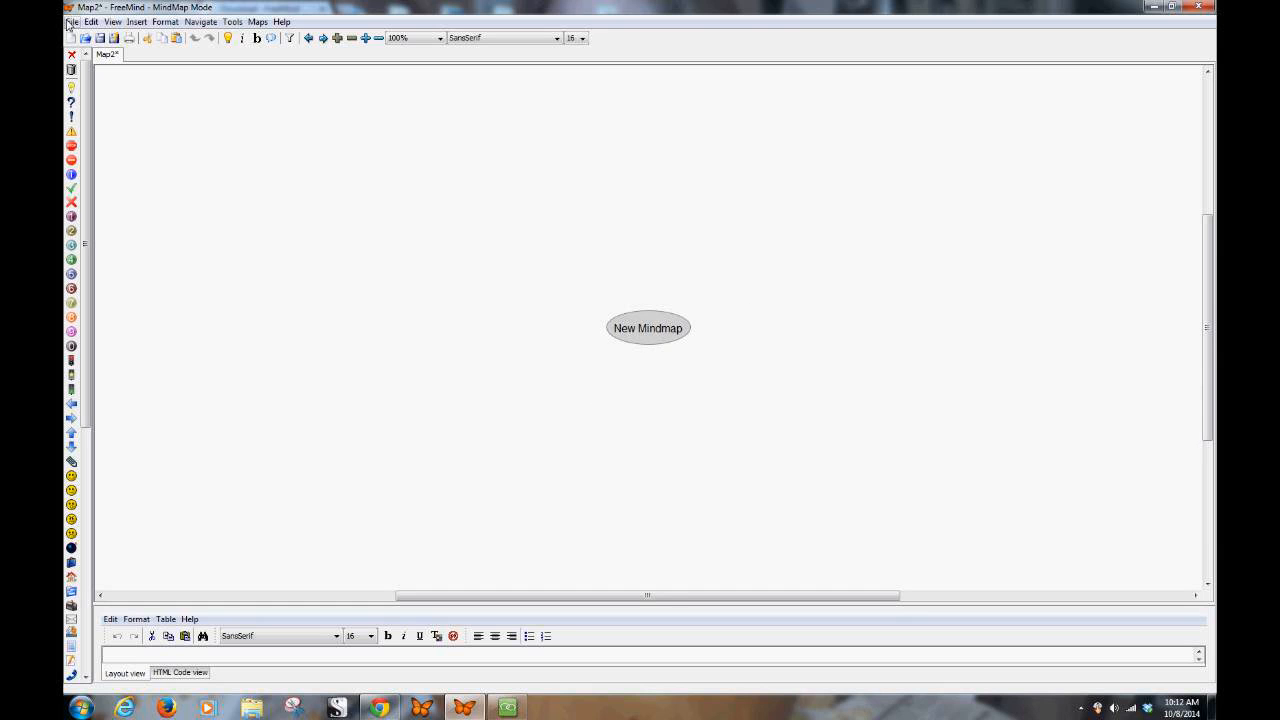
Rename the central root node as "Blog Mind Map".
double_click(667, 332)
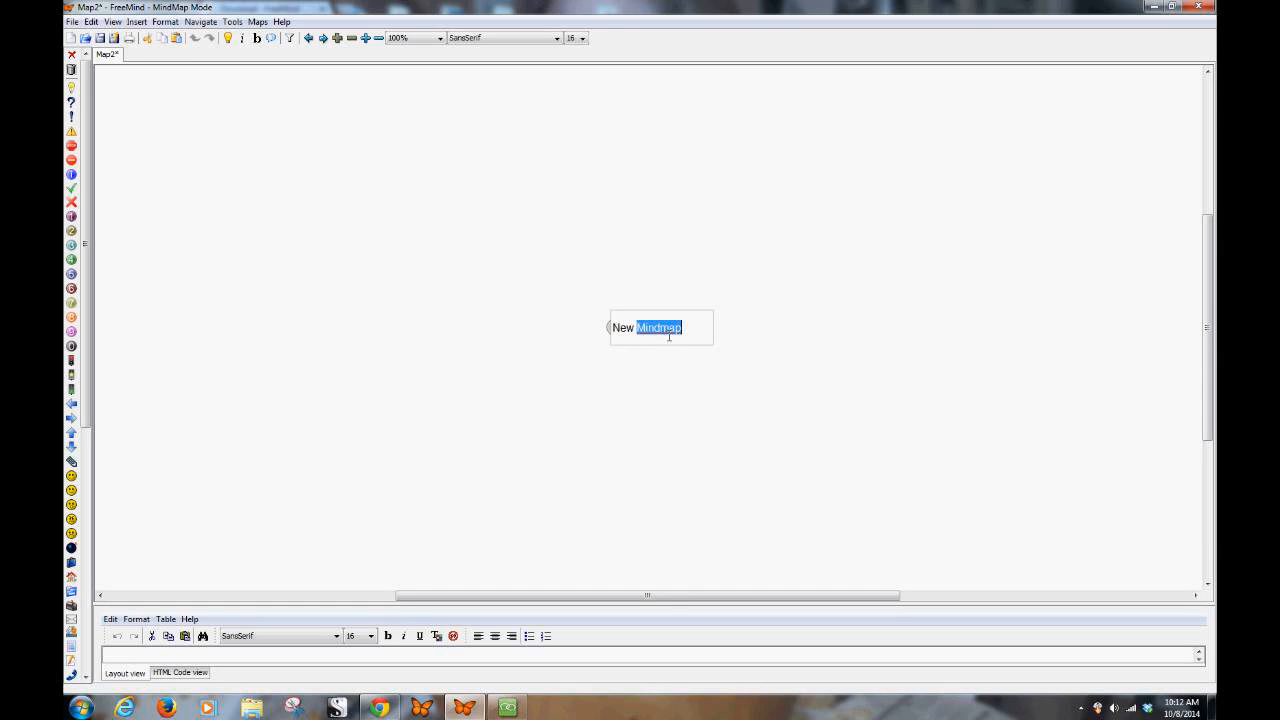
key("BackSpace")
key("BackSpace")
key("BackSpace")
key("BackSpace")
key("BackSpace")
type("Blog Mind Map")
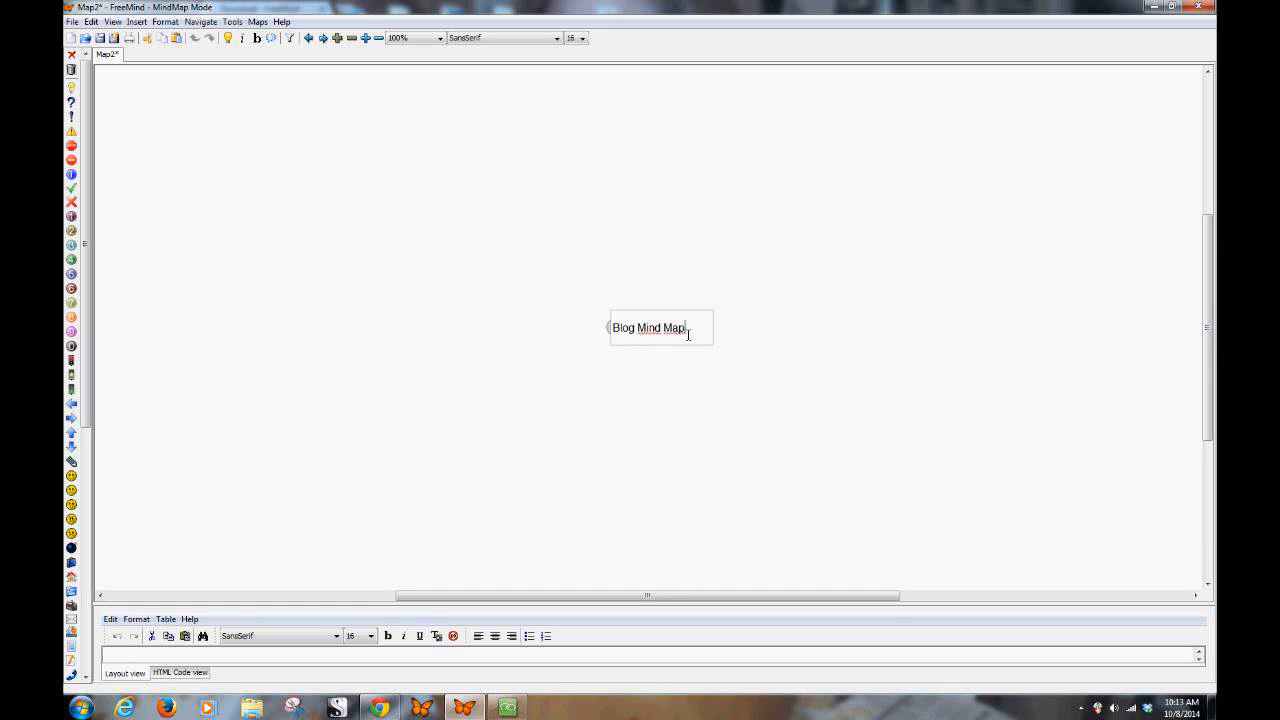
key("Return")
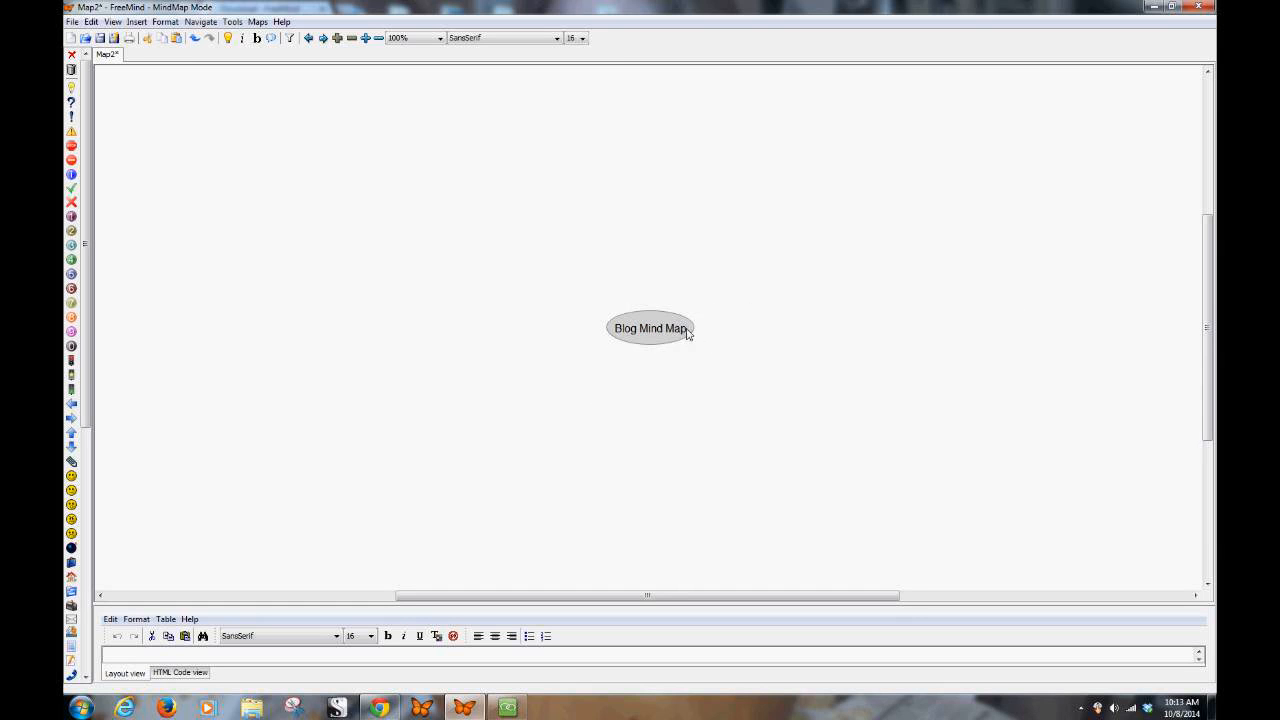
Turn on Automatic Layout for the mind map.
left_click(692, 336)
left_click(680, 368)
left_click(167, 22)
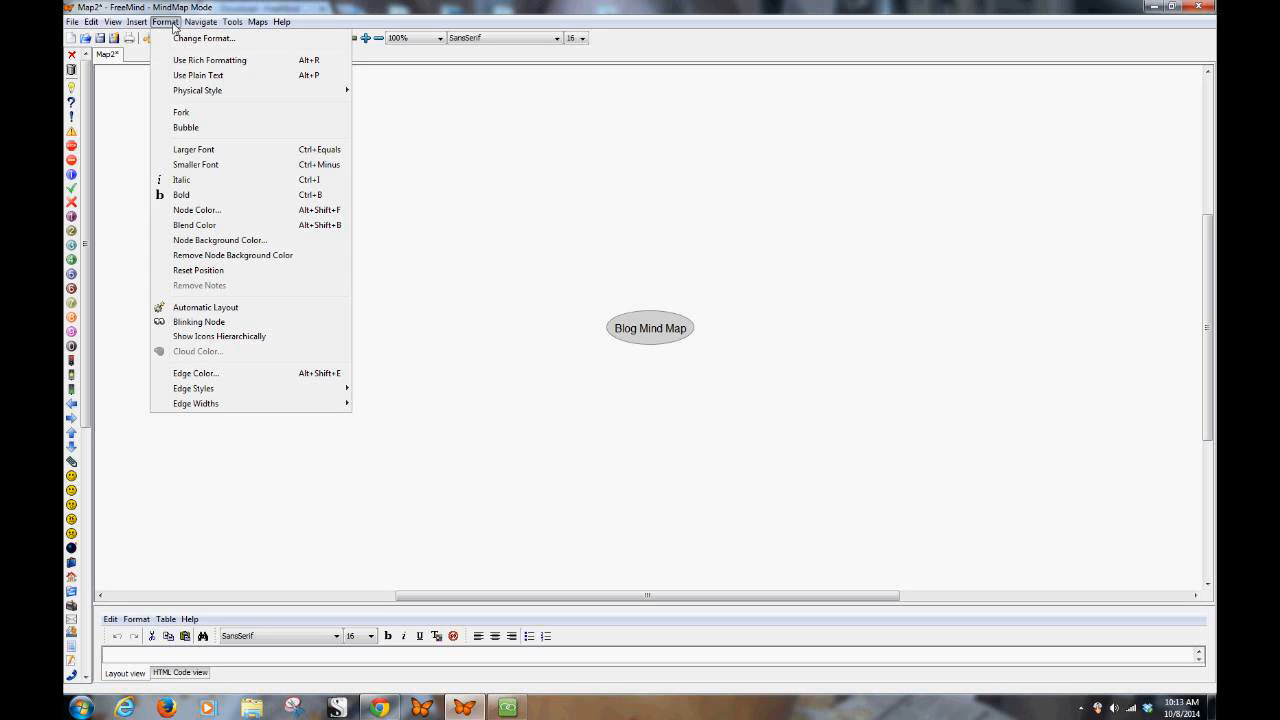
left_click(213, 309)
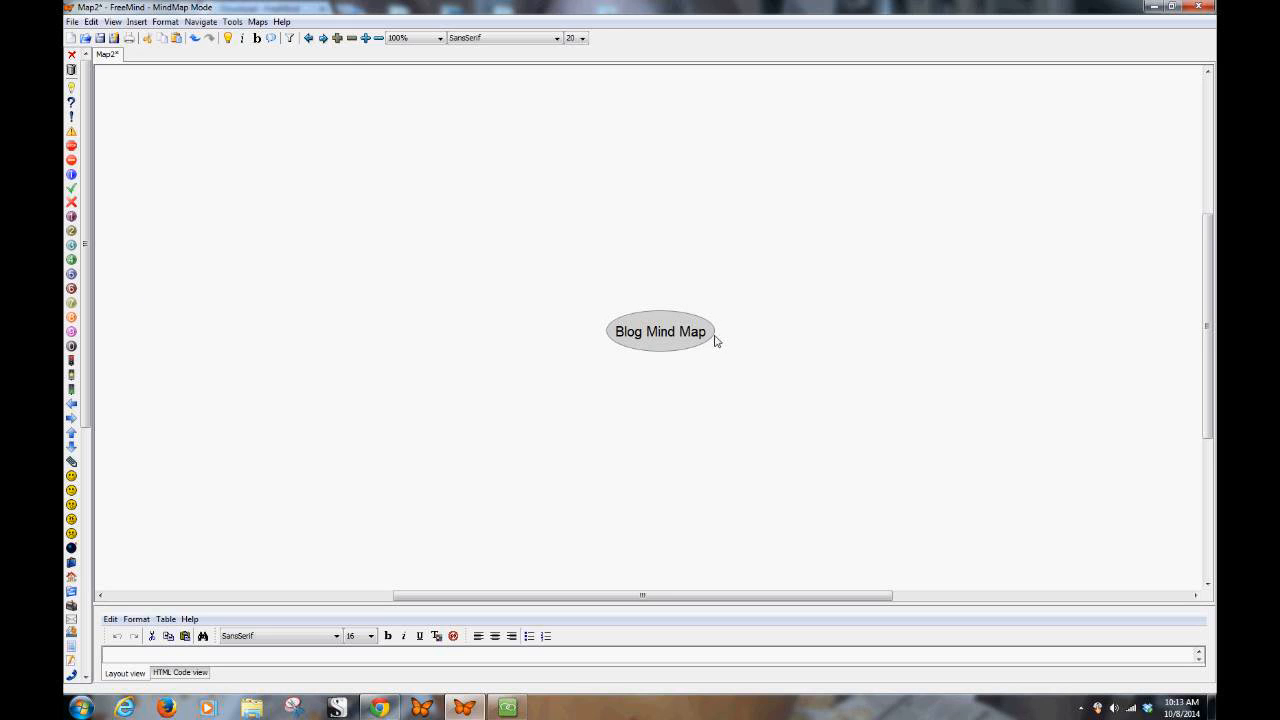
left_click(165, 21)
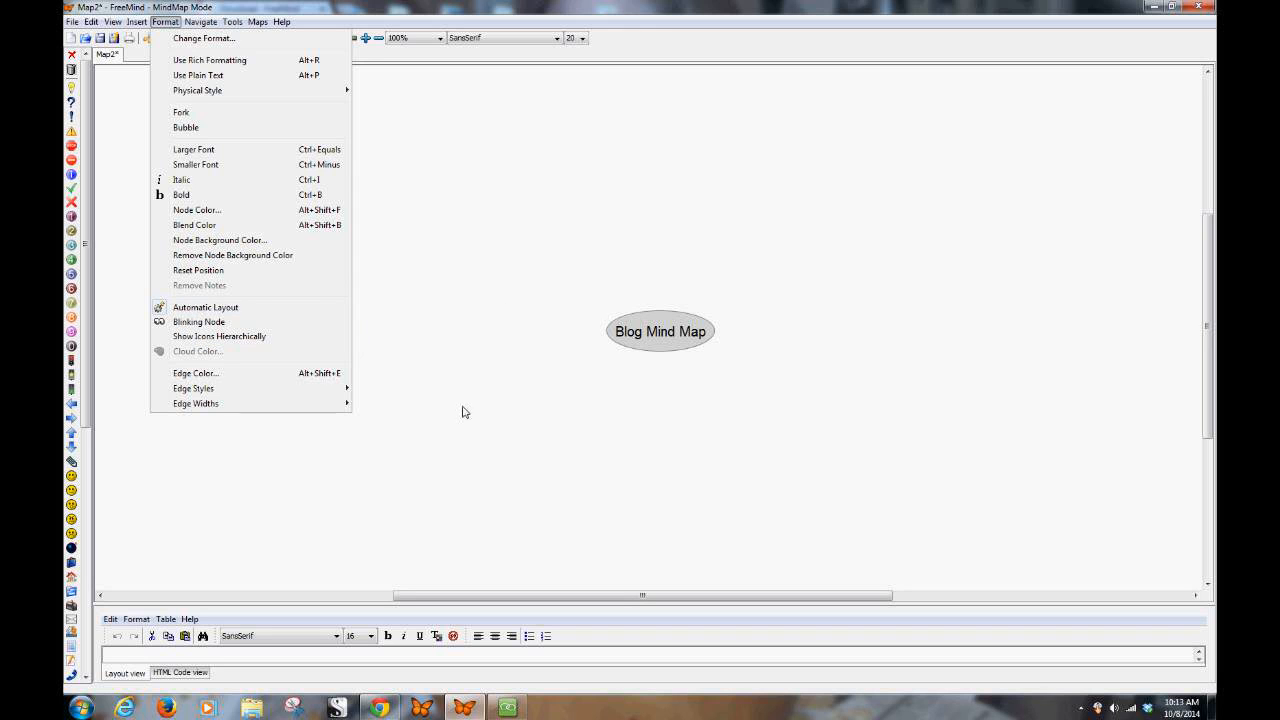
left_click(799, 366)
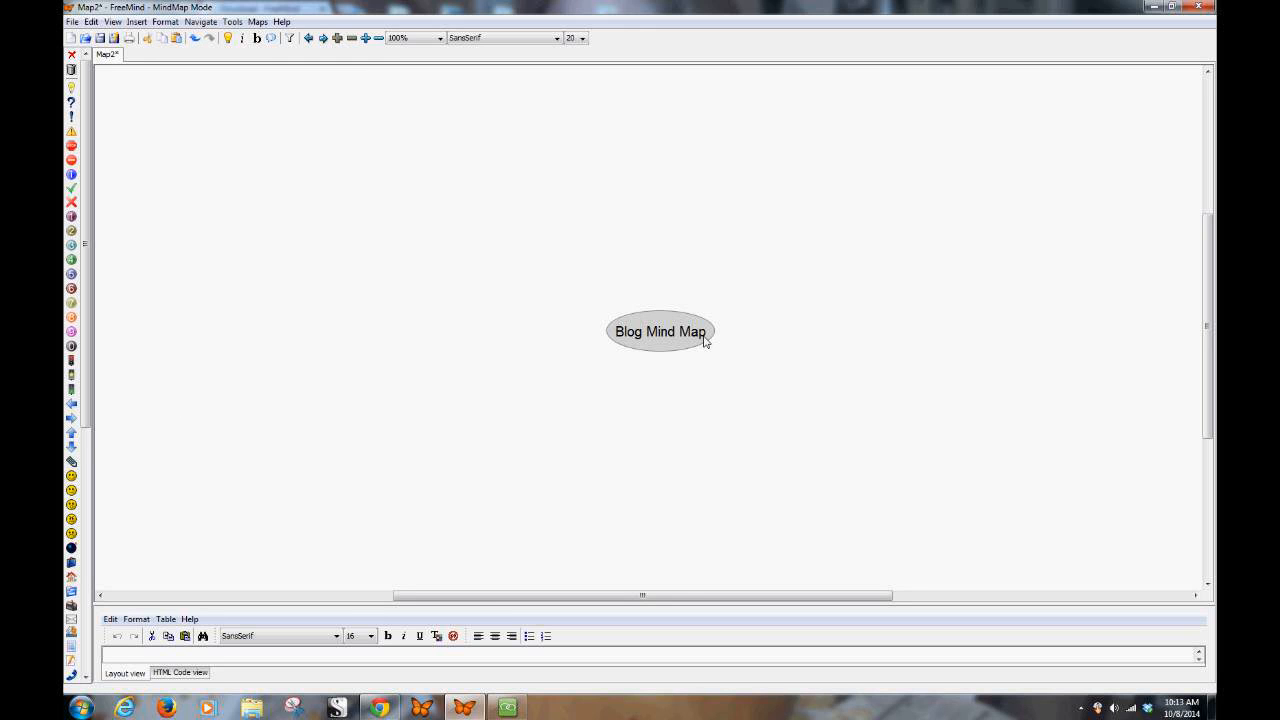
Add a child node labelled "Target Audience" to the "Blog Mind Map" root node.
key("Insert")
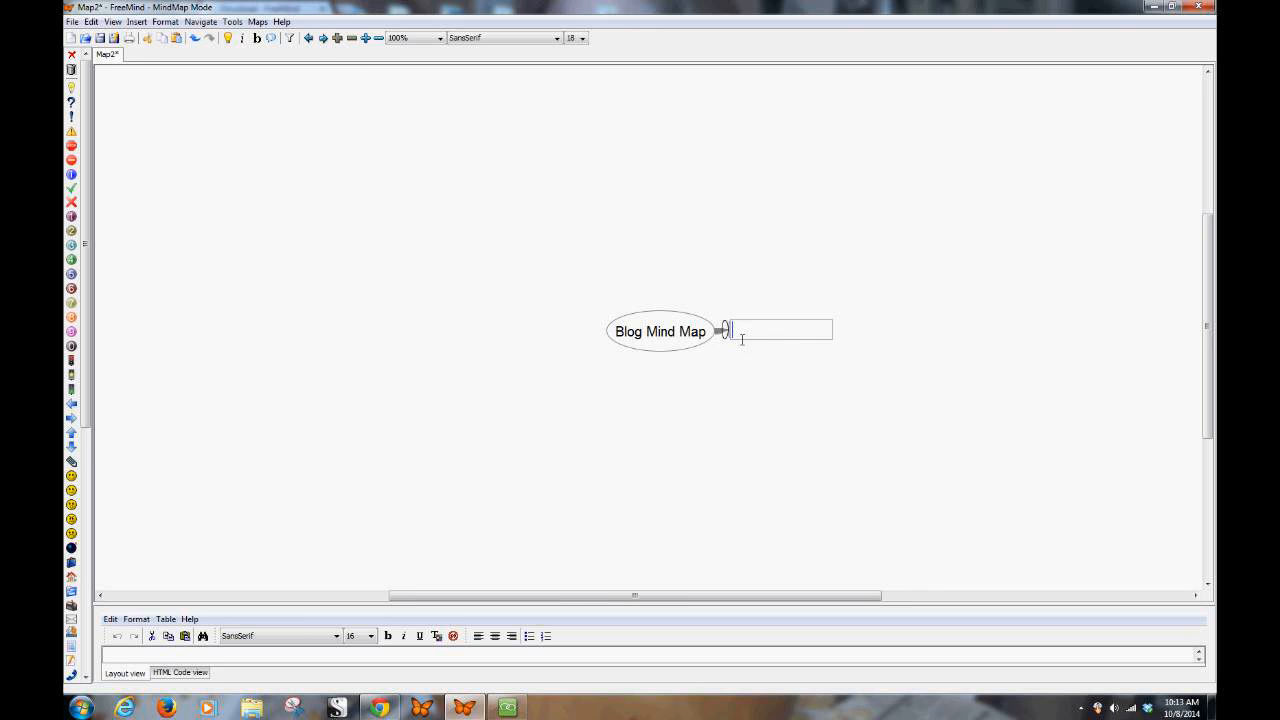
left_click(137, 23)
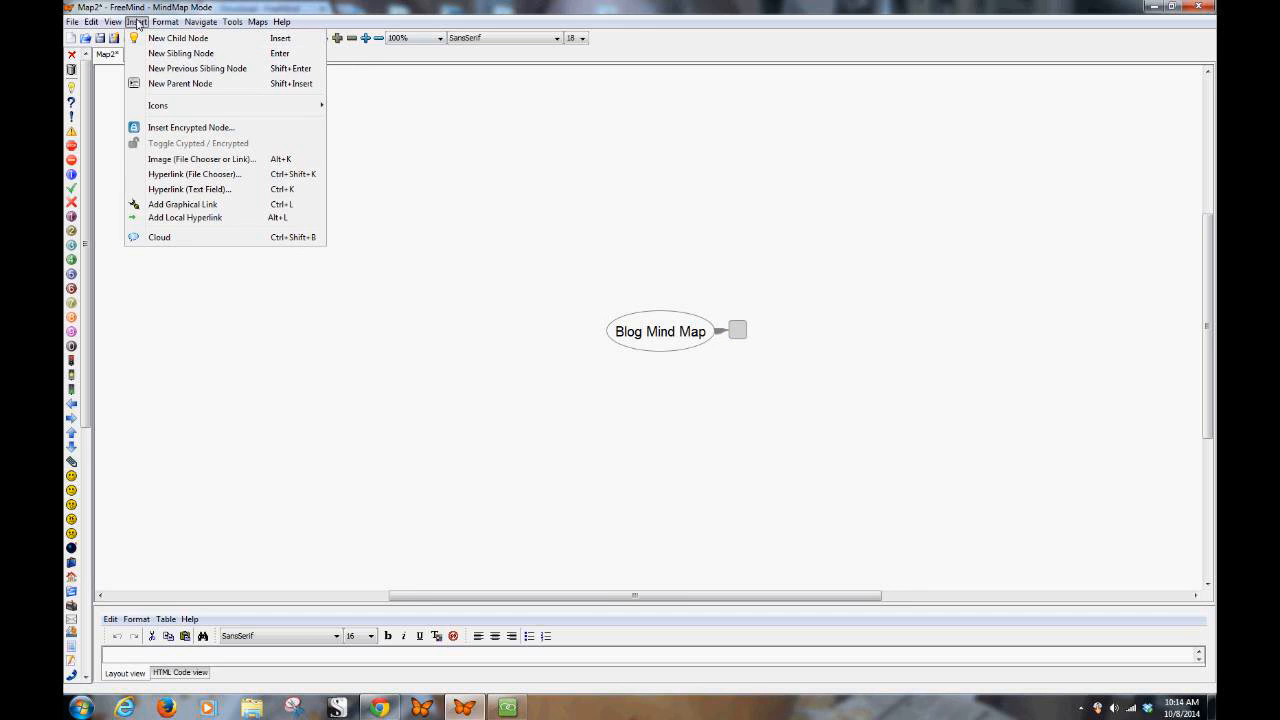
mouse_move(160, 22)
mouse_move(225, 108)
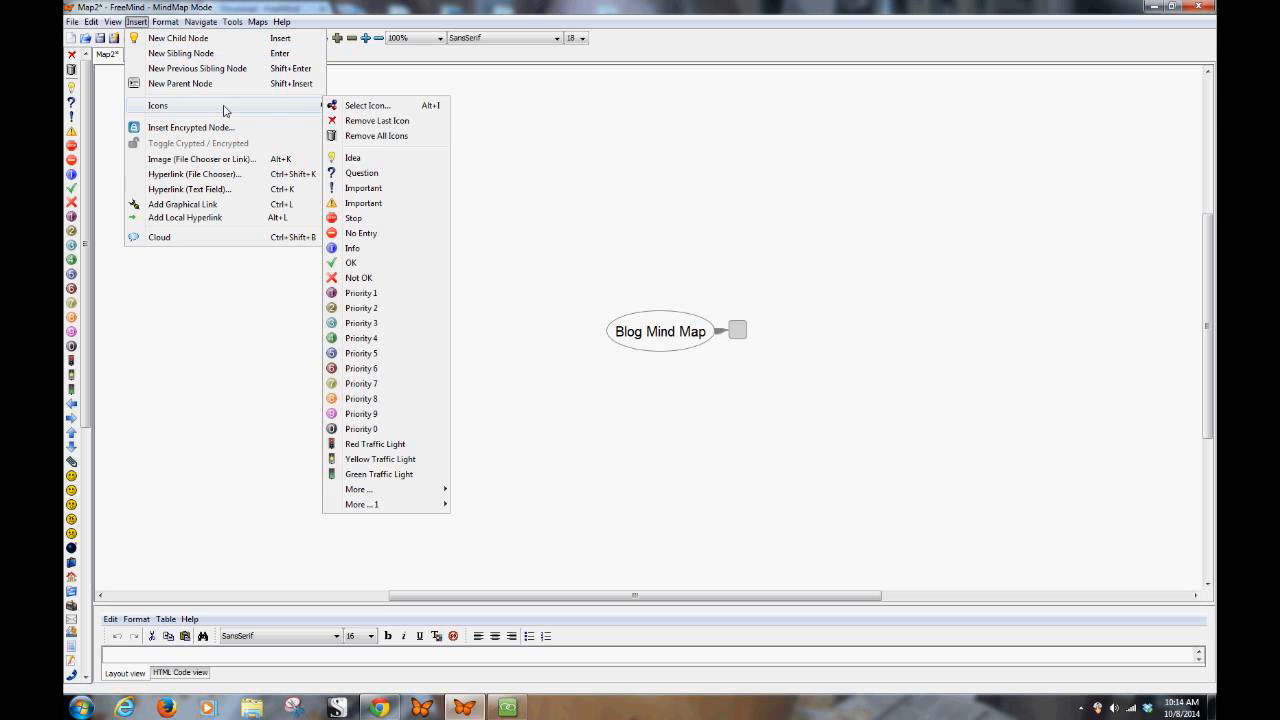
left_click(839, 251)
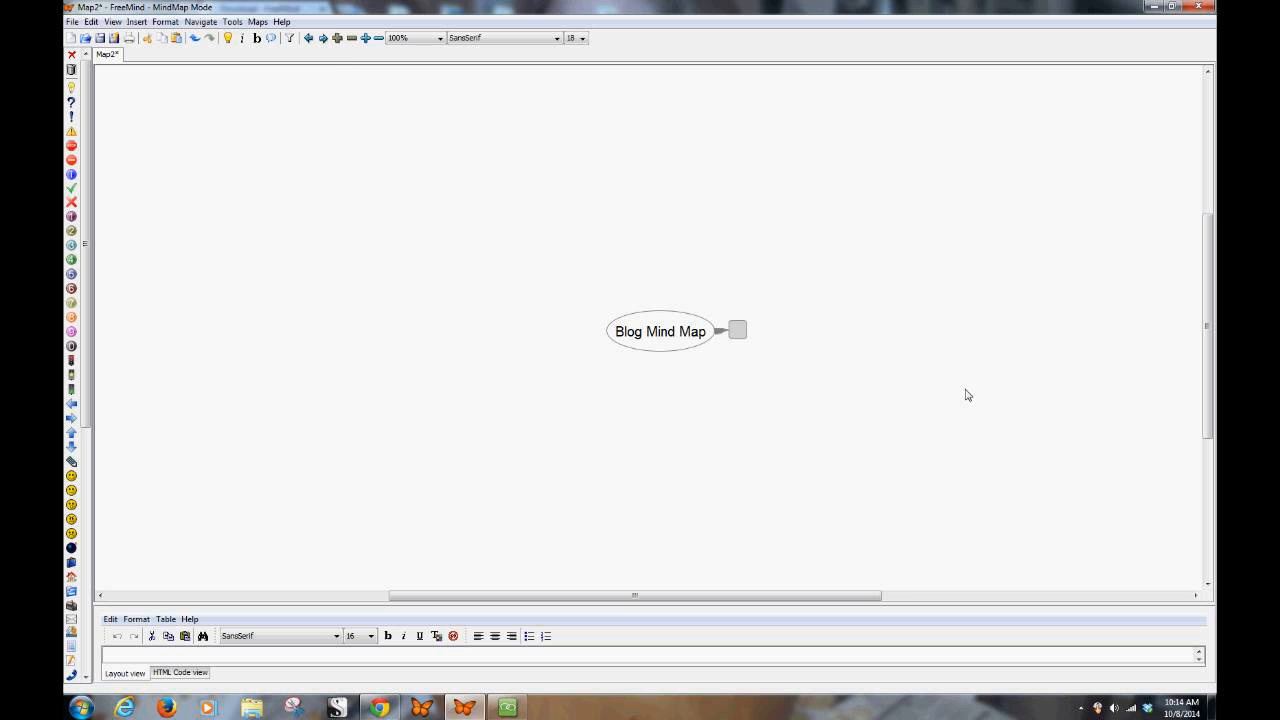
double_click(738, 332)
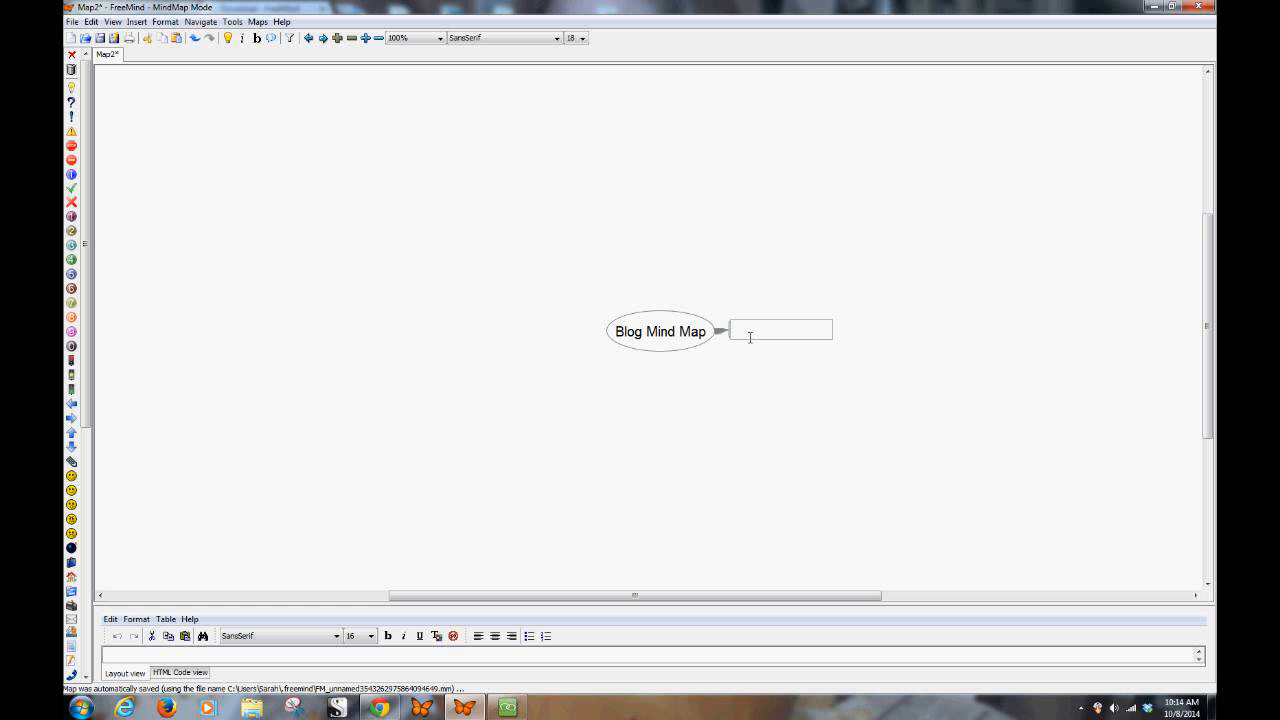
type("Target Audience")
key("Return")
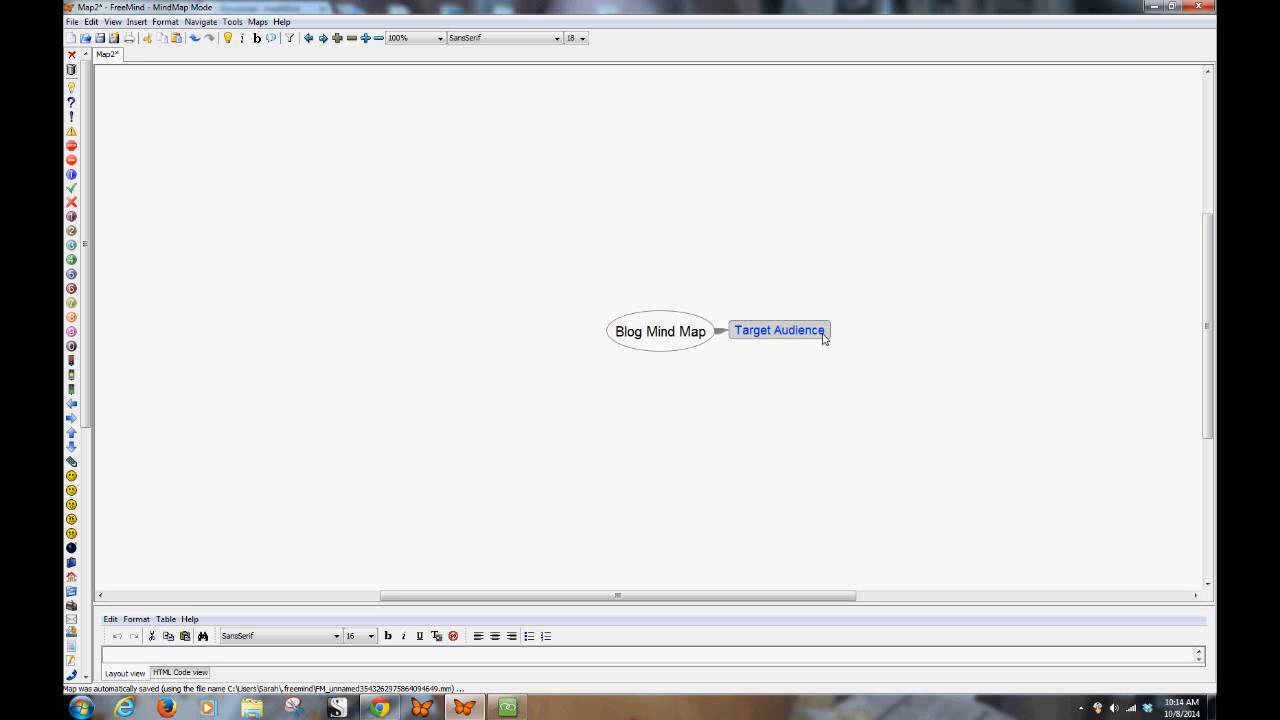
Add the child nodes "Who?" and "Where do they live?" under "Target Audience".
key("Insert")
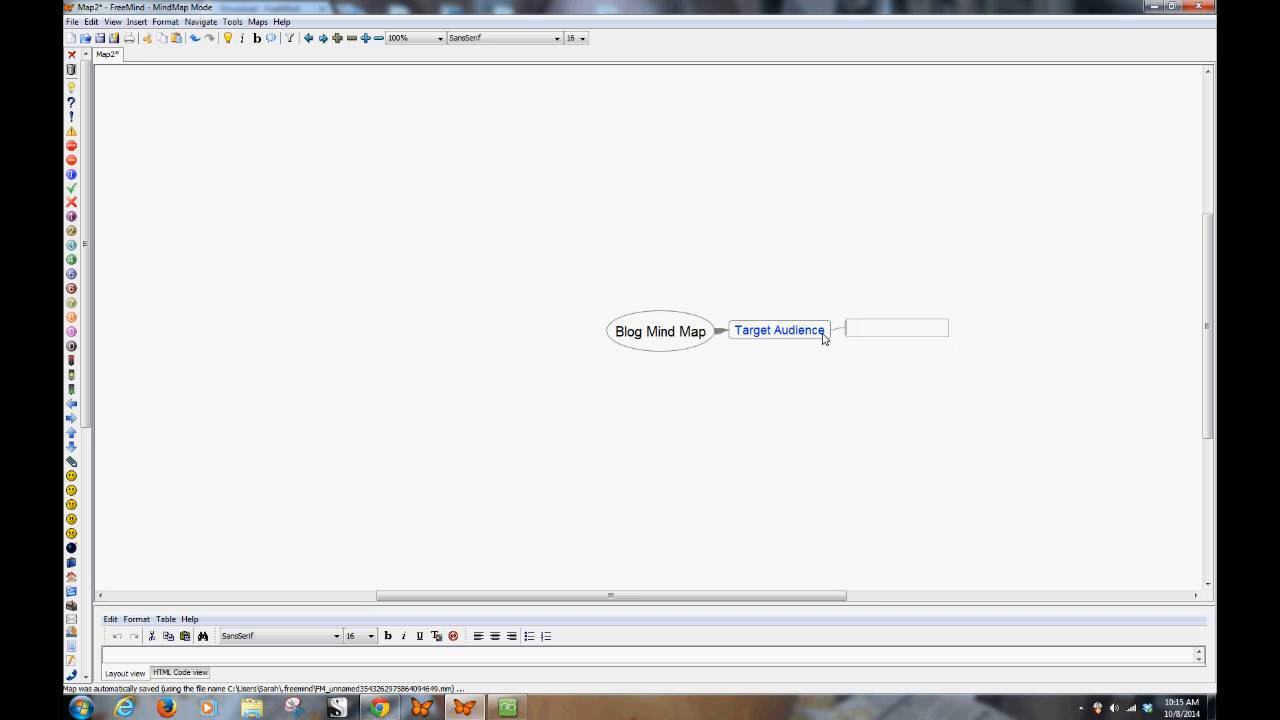
type("Who?")
key("Return")
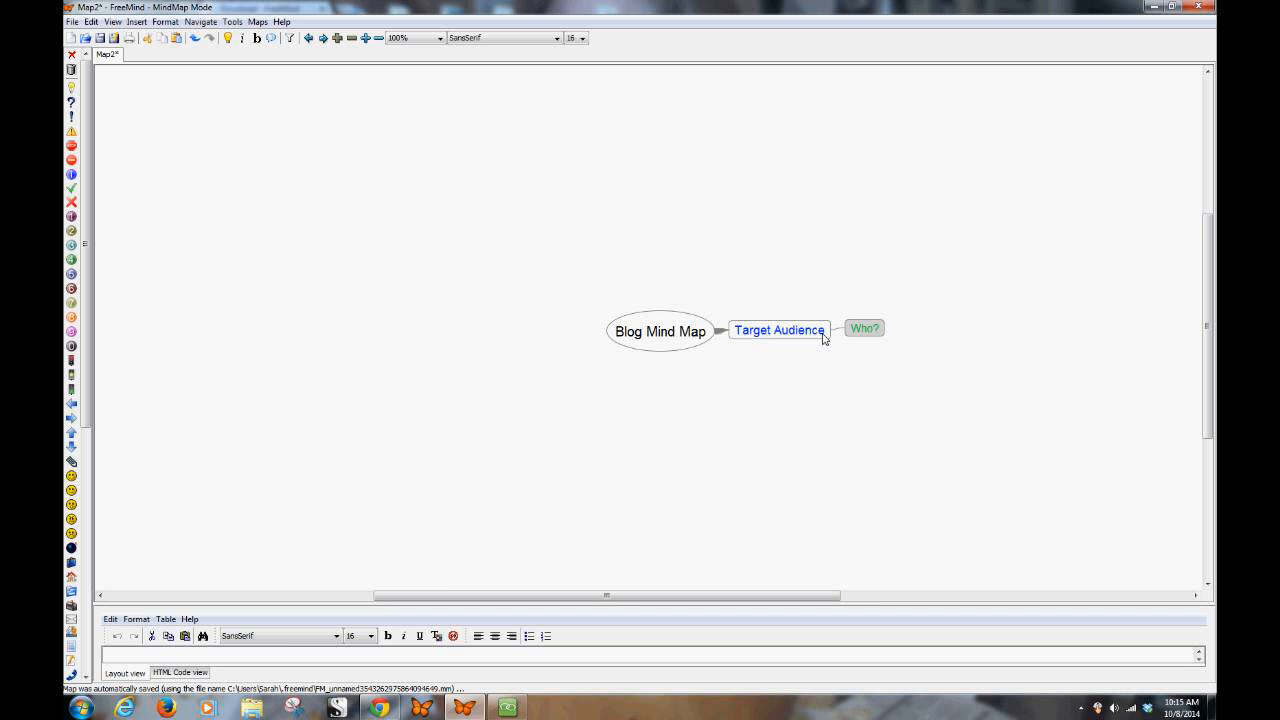
key("Return")
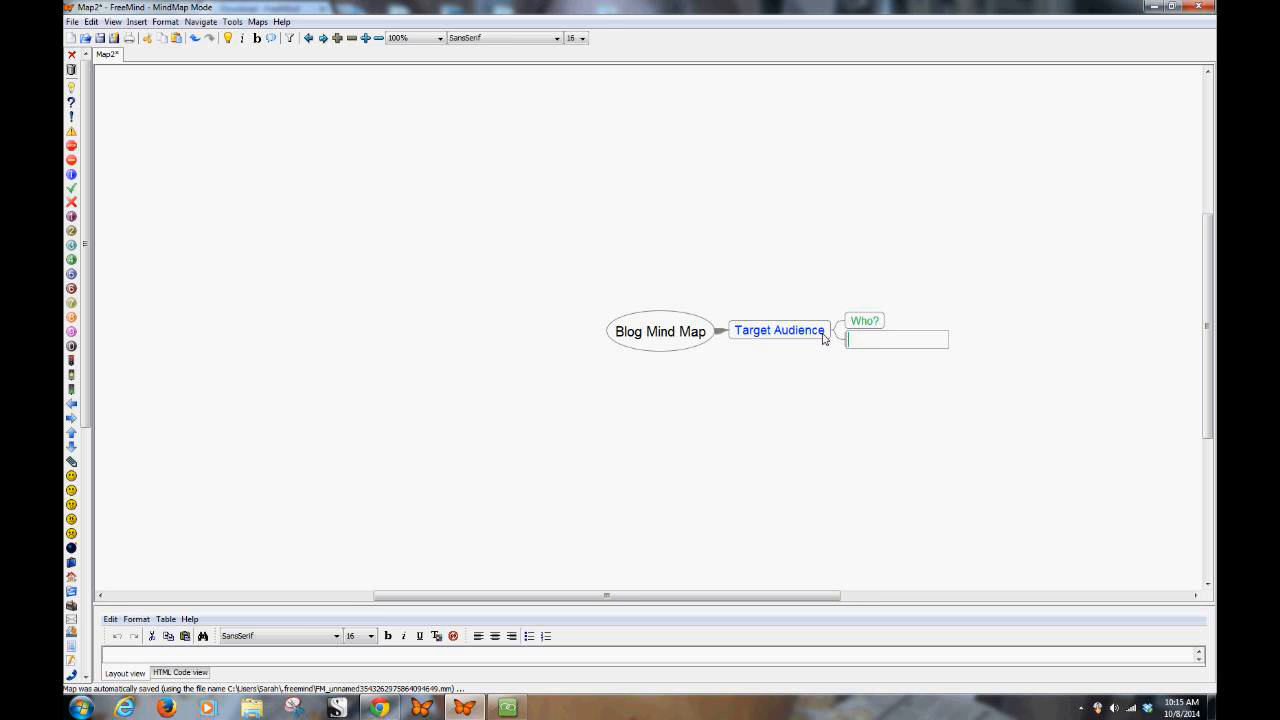
left_click(135, 22)
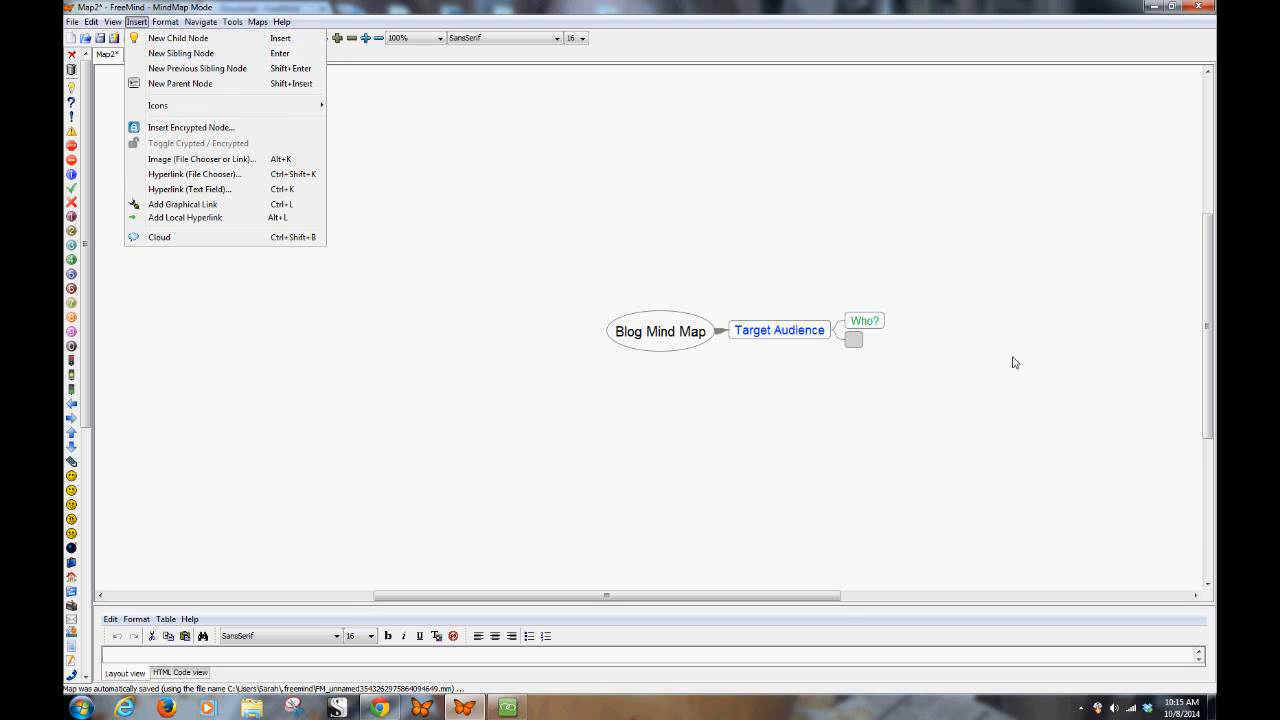
double_click(858, 341)
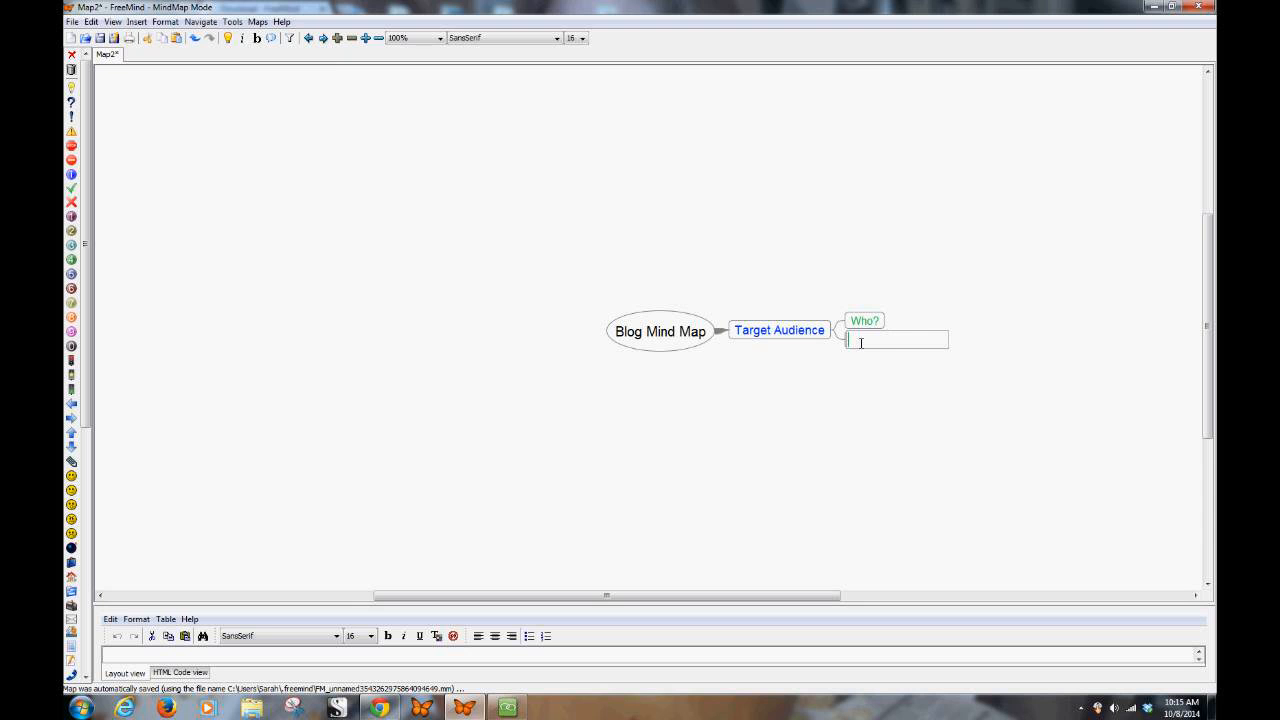
type("Where do they live?")
key("Return")
Add three more sibling nodes under "Target Audience": "Where do they shop?", "How old? Family?" and "Hobbies?".
key("Return")
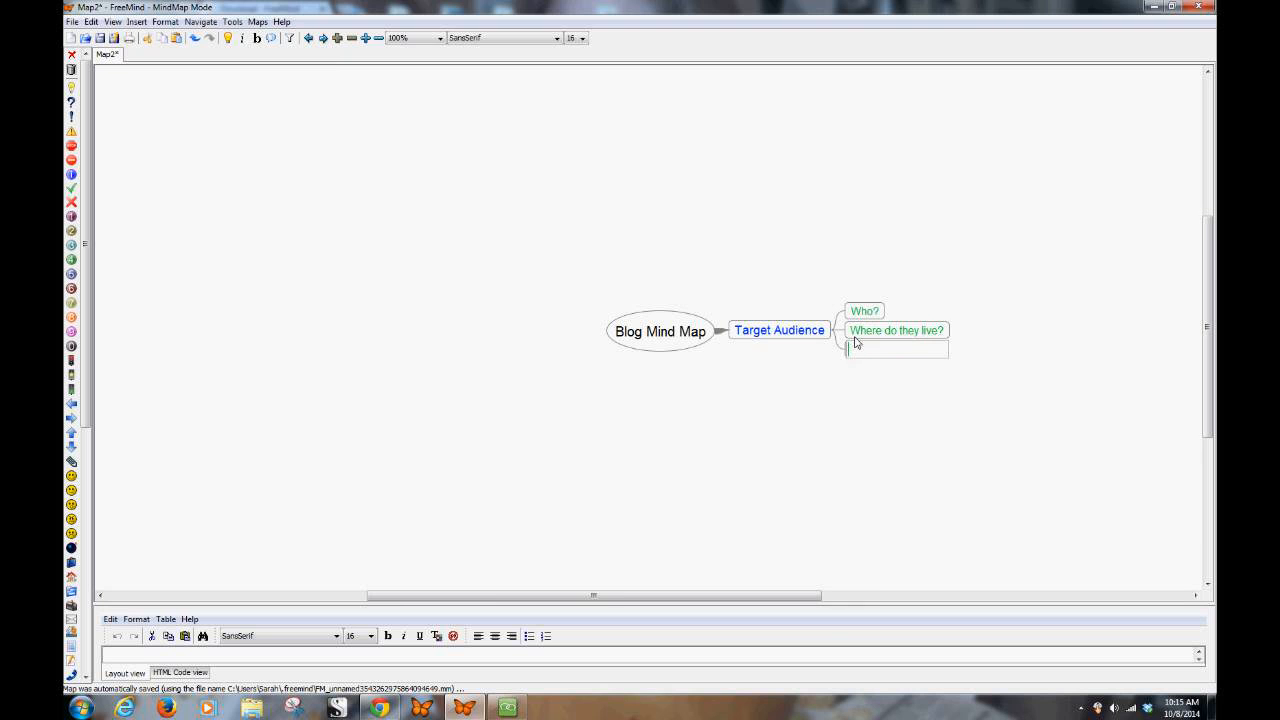
type("Where do they shop?")
key("Return")
key("Return")
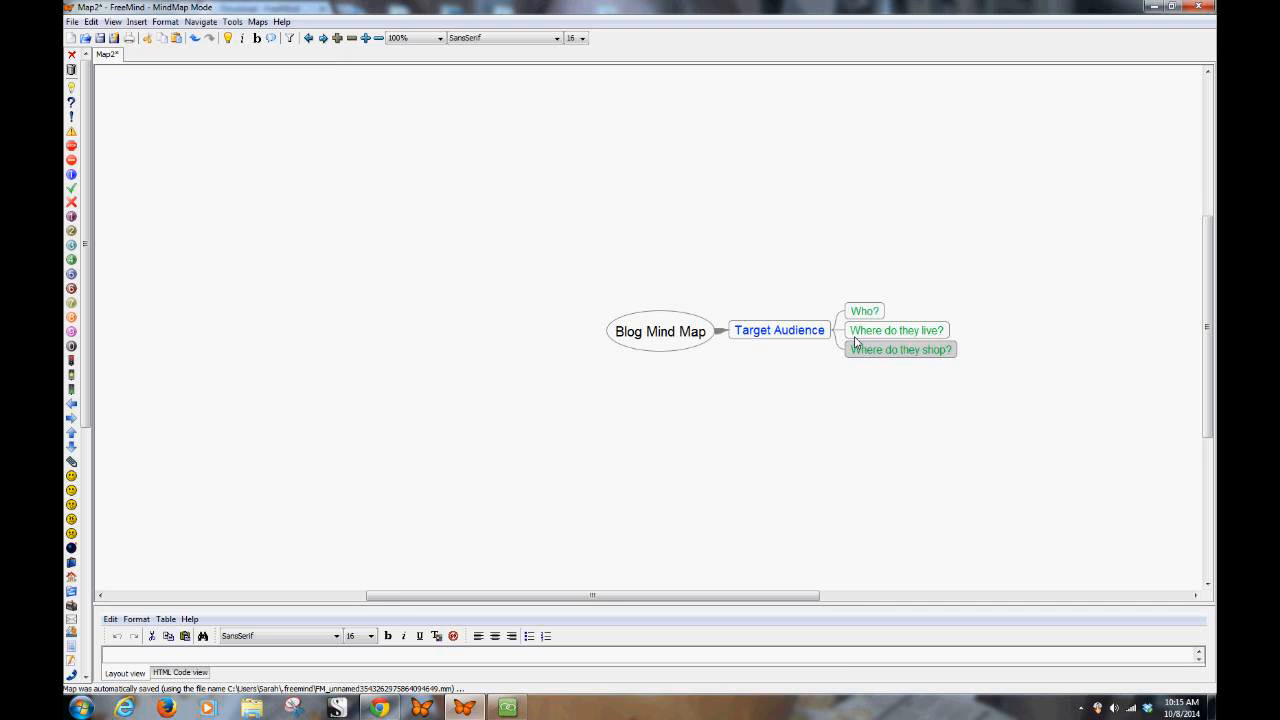
key("Return")
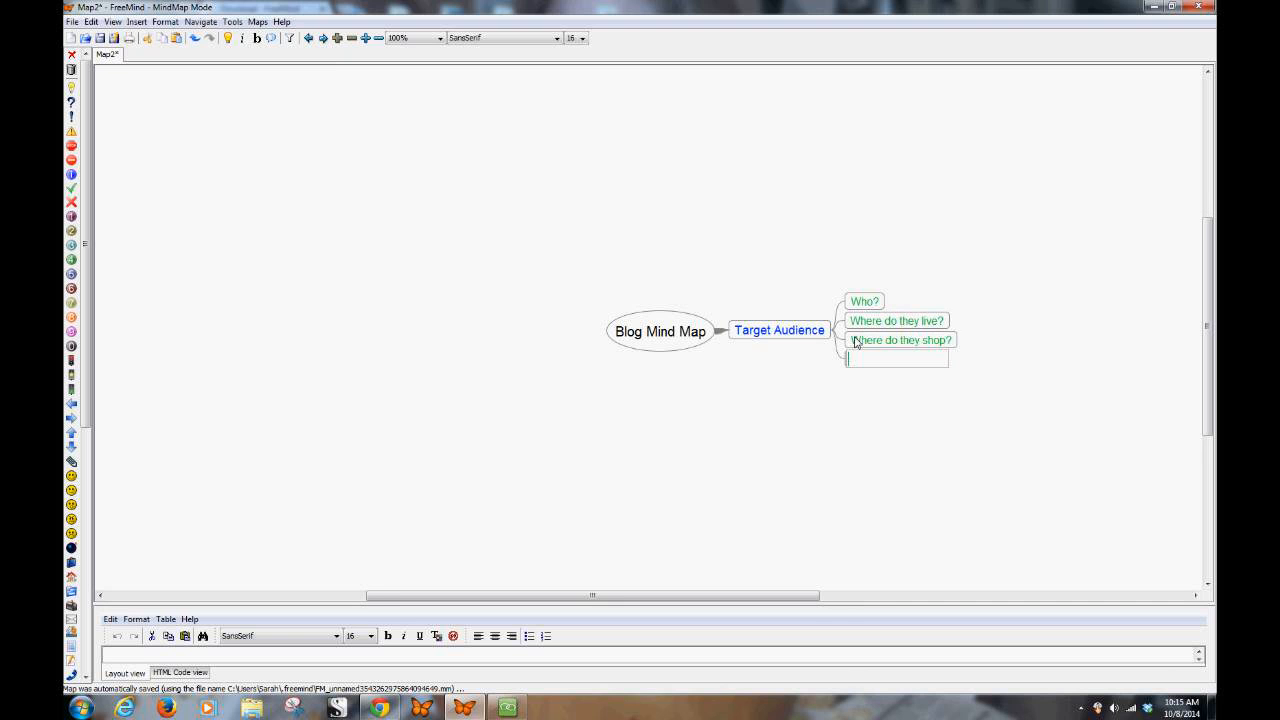
type("How old? Family?")
key("Return")
key("Return")
type("Hobbies?")
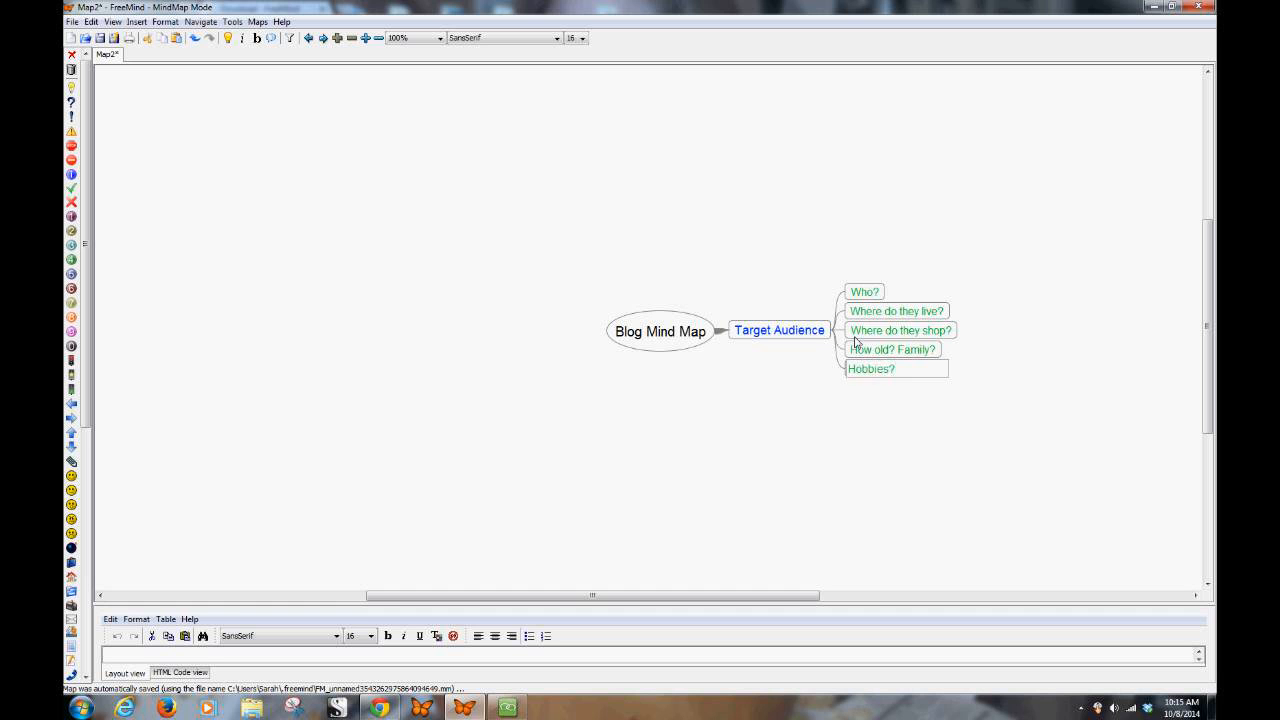
key("Return")
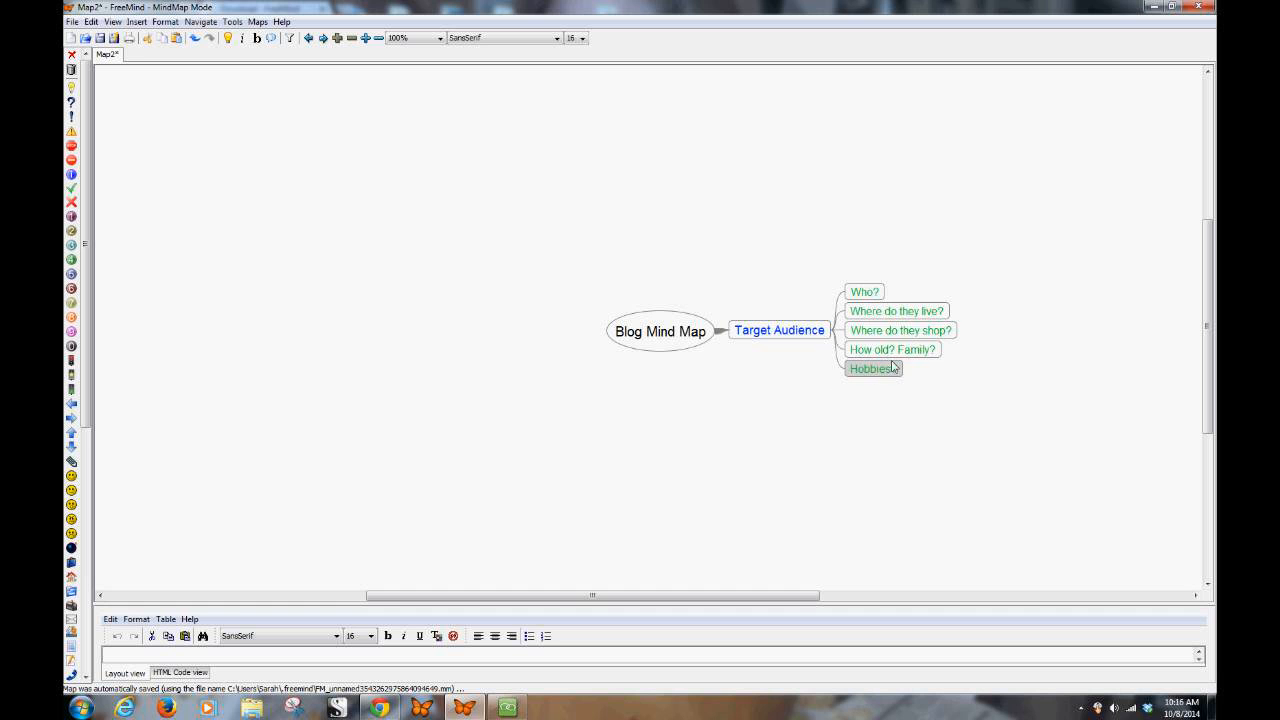
Fold the "Target Audience" branch, unfold it to view its child nodes, and fold it again.
left_click(834, 330)
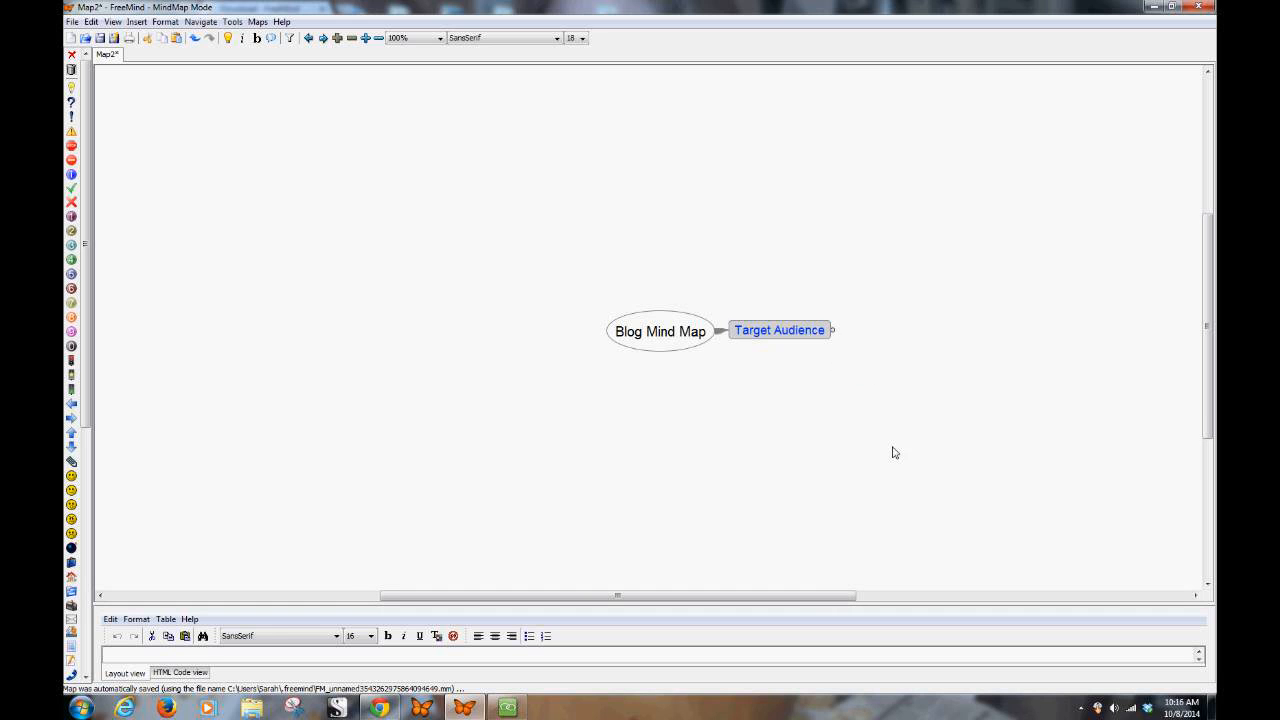
left_click(836, 331)
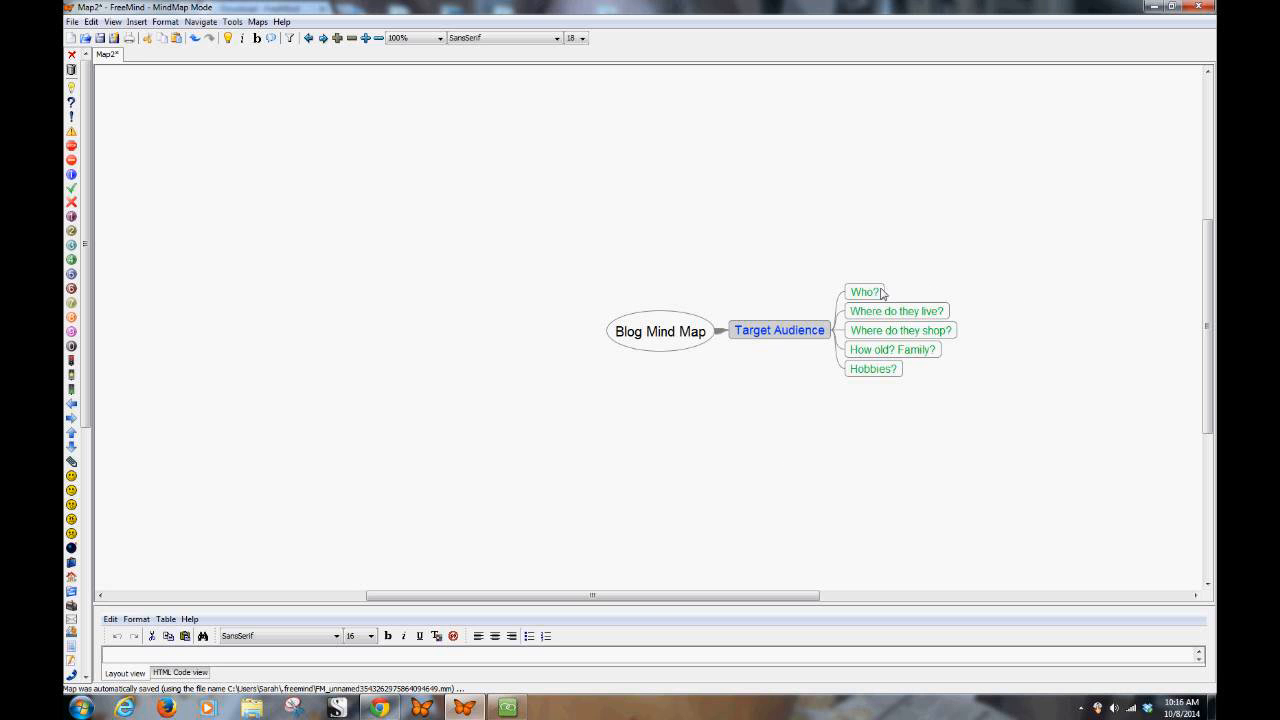
left_click(777, 337)
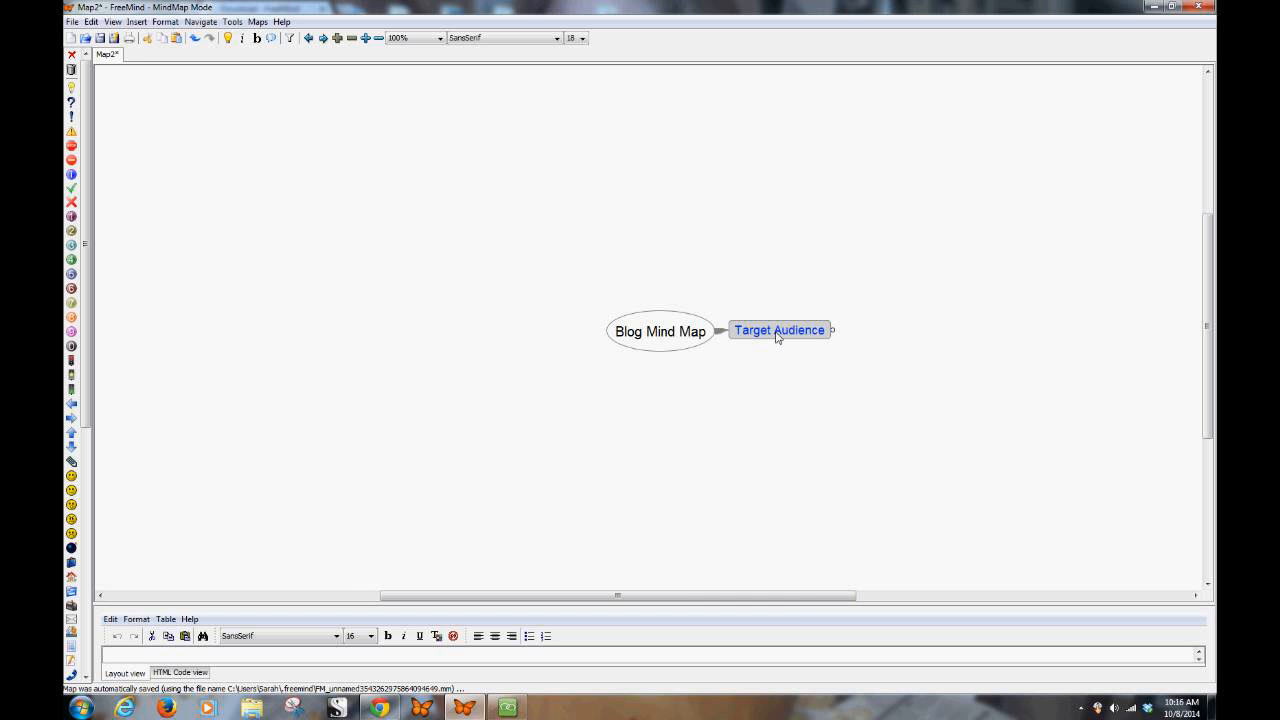
Add a "Vision" branch to the root node as a sibling below "Target Audience".
key("Return")
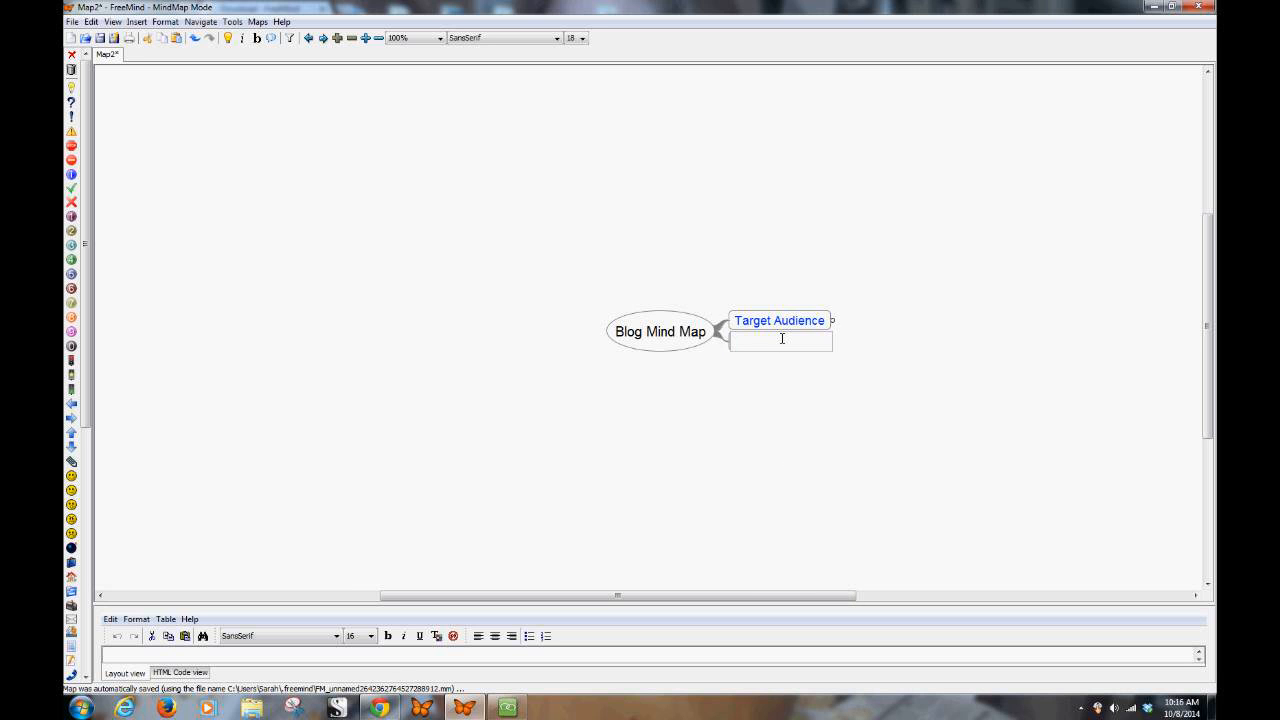
type("Vision")
key("Return")
Add the child nodes "Colors", "Feel" and "Symbol" under "Vision".
key("Insert")
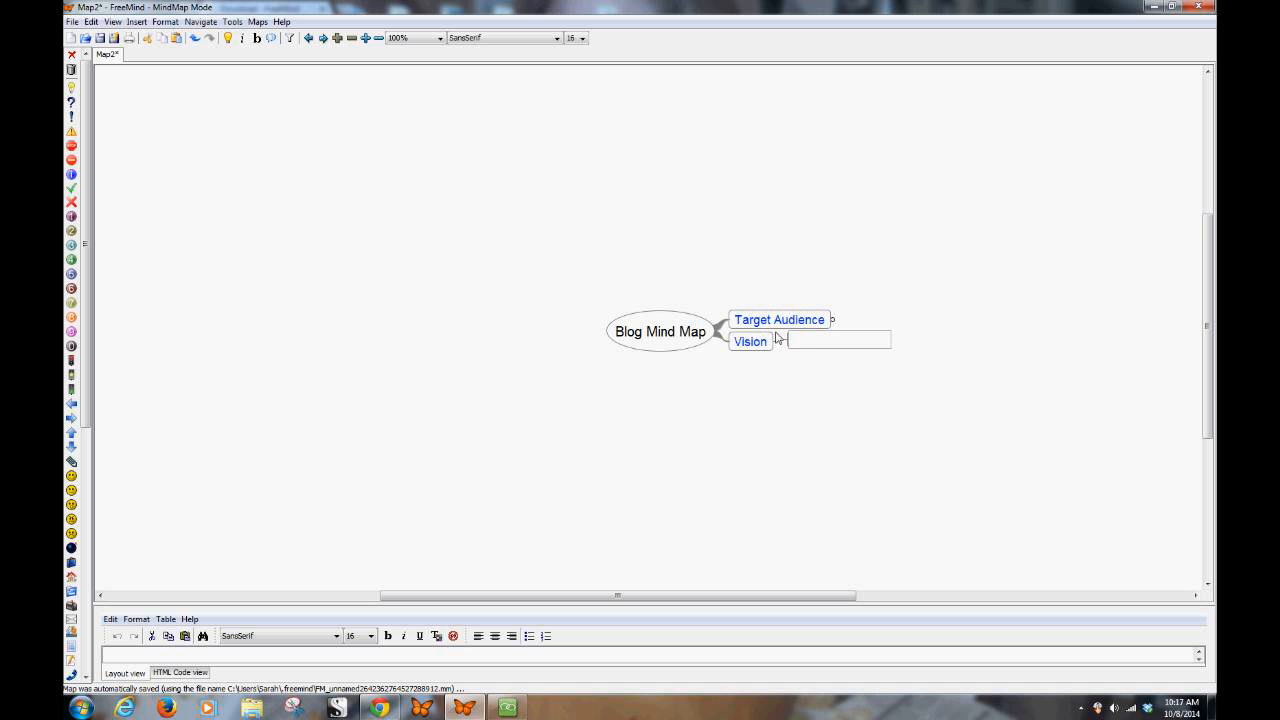
type("Colors")
key("Return")
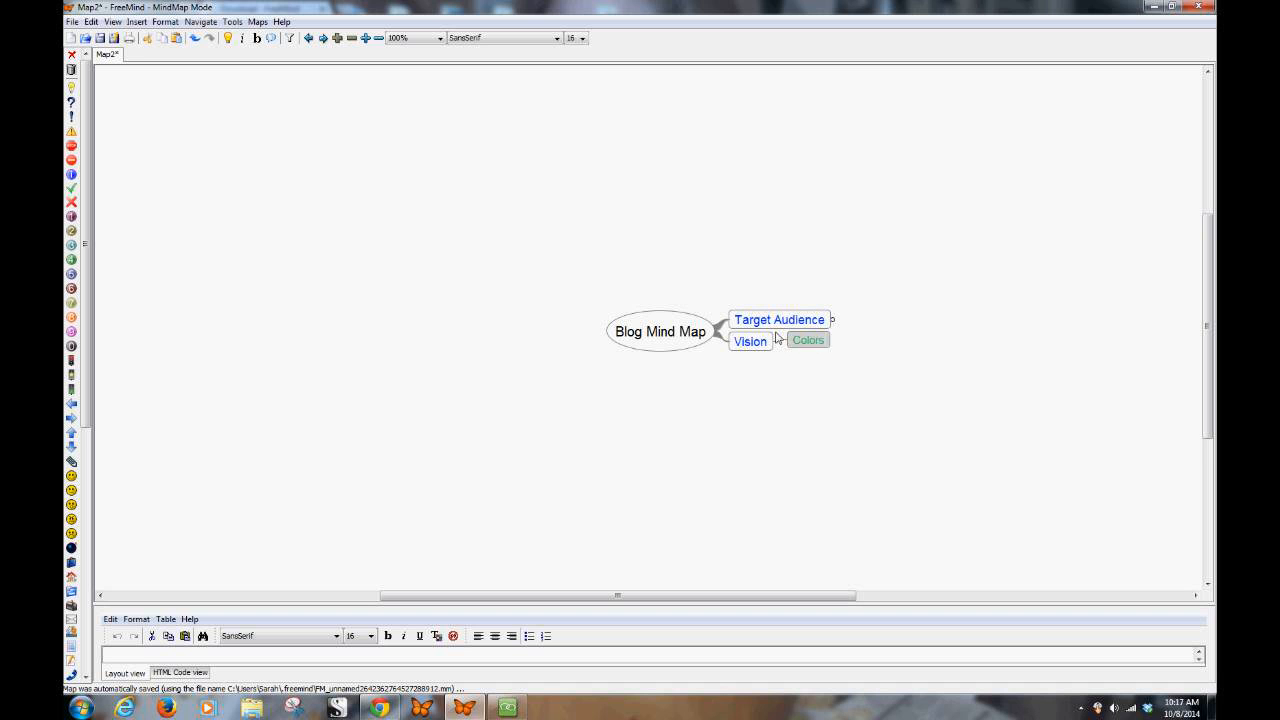
key("Return")
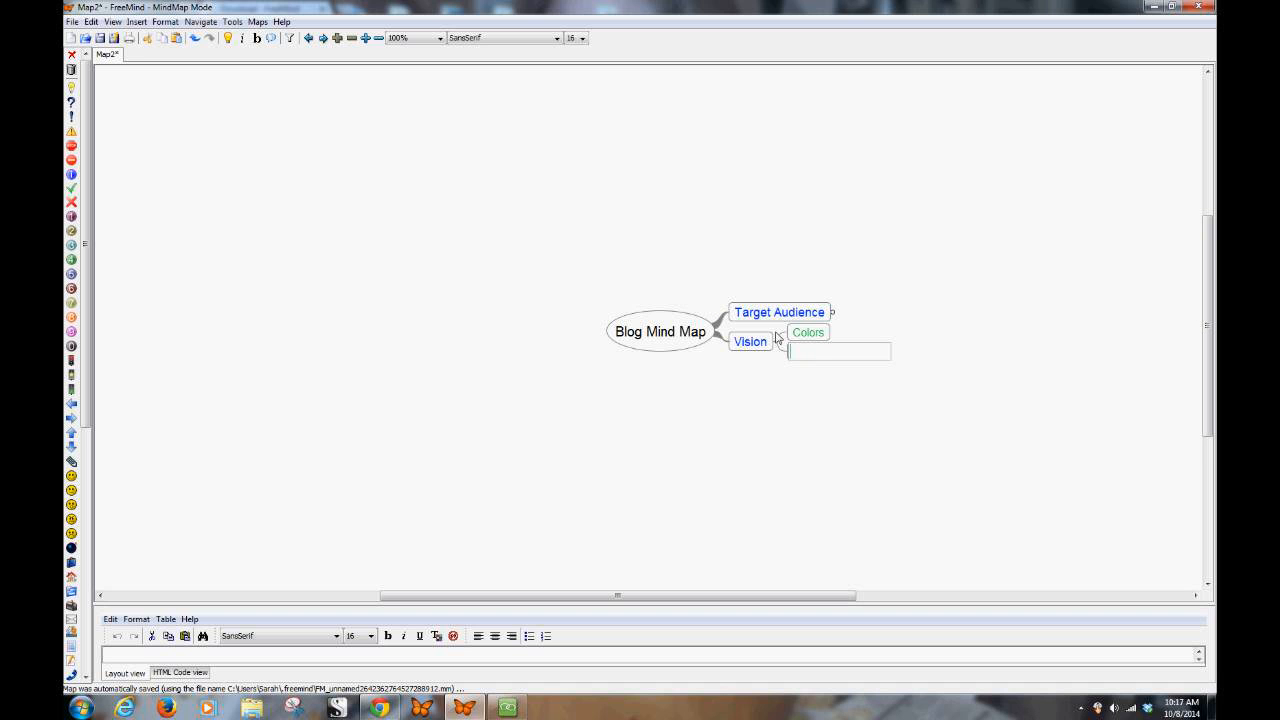
type("Feel")
key("Return")
key("Return")
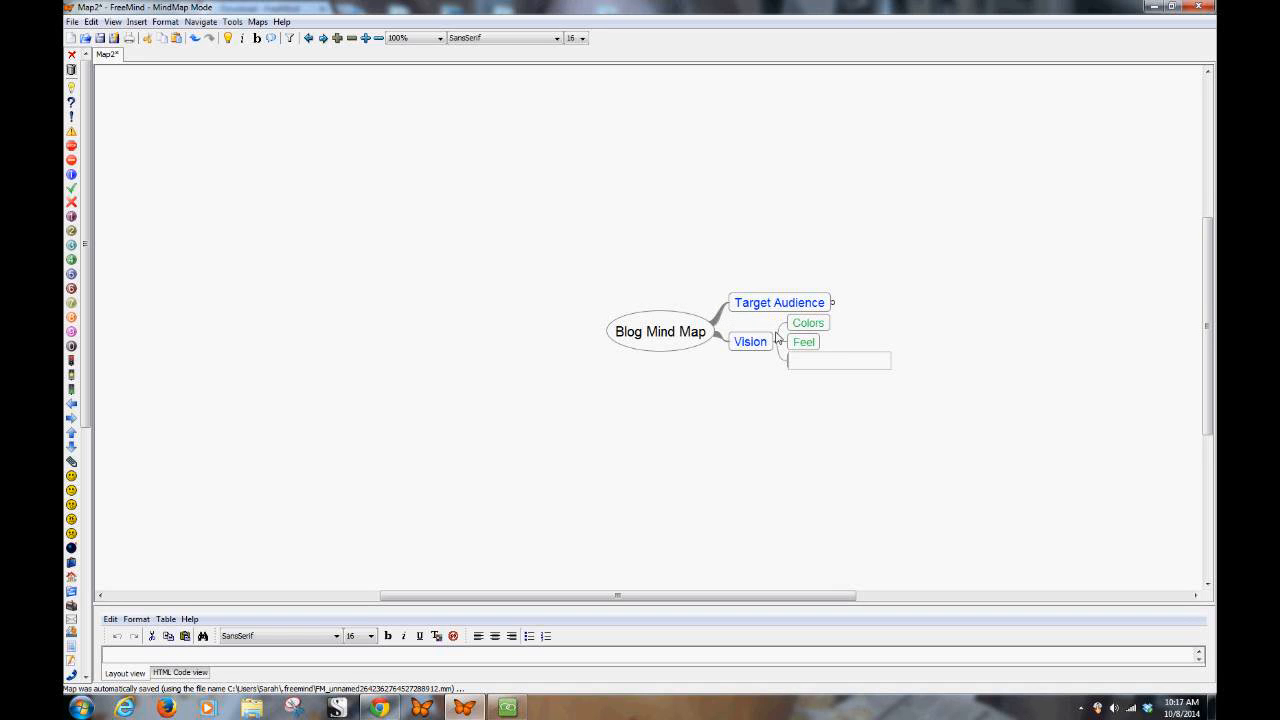
type("Symbol")
key("Return")
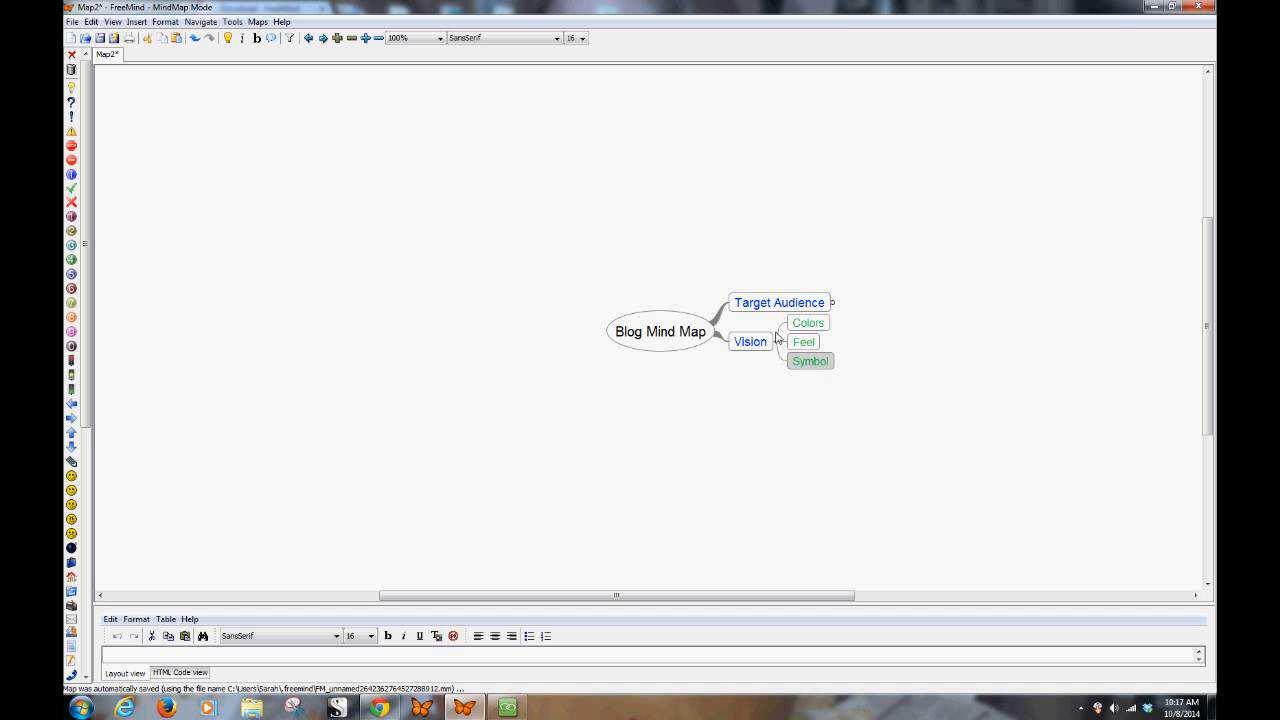
Unfold the "Target Audience" branch and add a "Reason" branch as a sibling below "Vision".
left_click(832, 302)
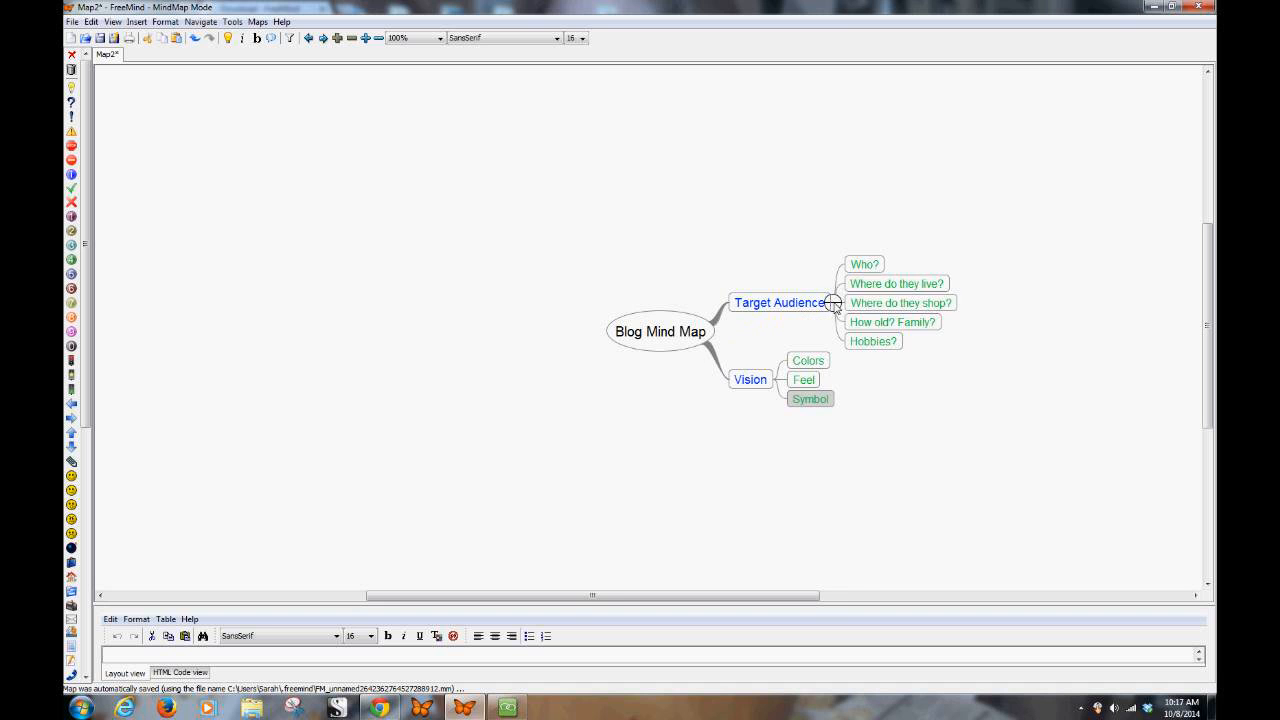
left_click(753, 390)
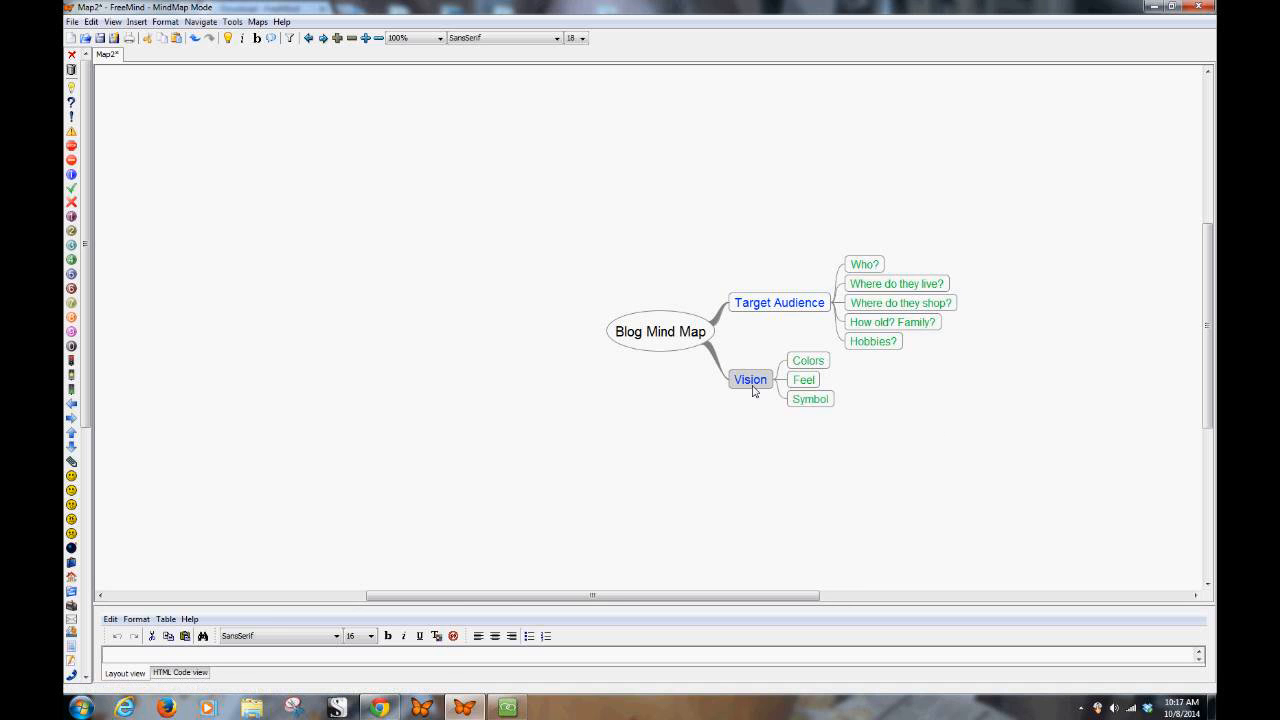
key("Return")
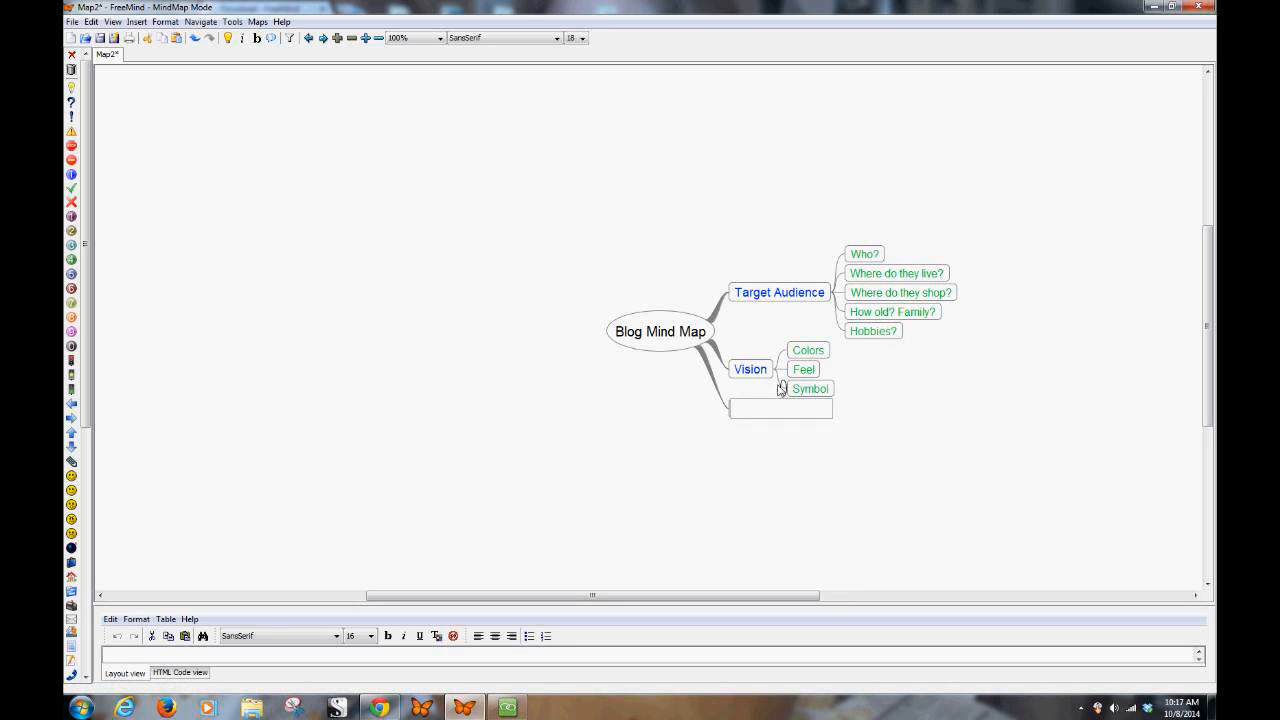
type("REason")
key("BackSpace")
key("BackSpace")
key("BackSpace")
key("BackSpace")
key("BackSpace")
type("eason")
key("Return")
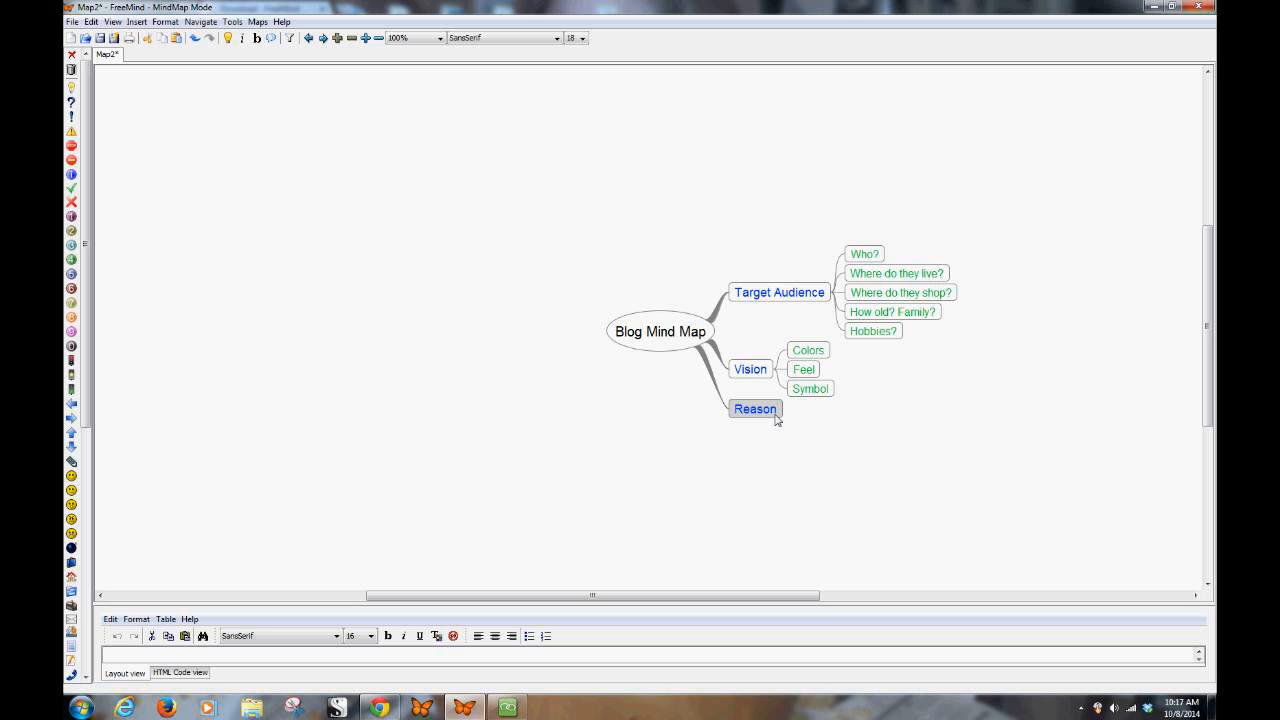
Add the child nodes "Why?" and "Who help?" under "Reason".
key("Insert")
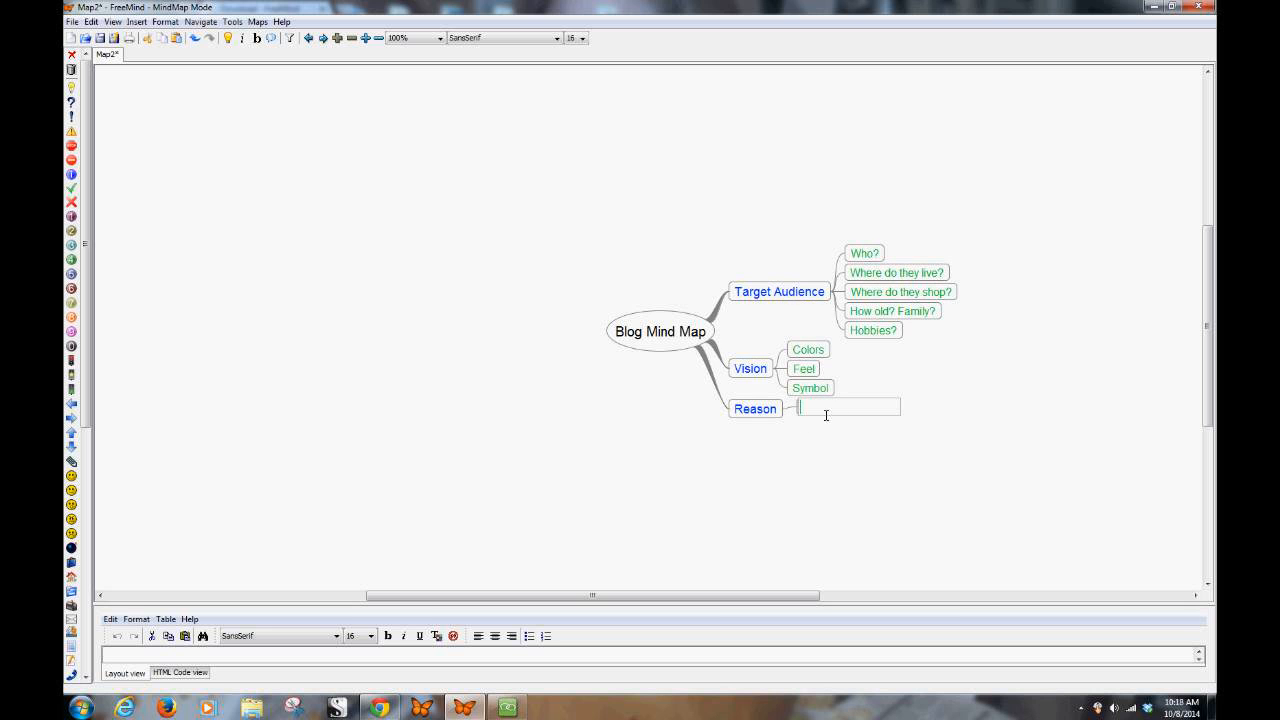
type("Who?")
key("Return")
key("Return")
type("W")
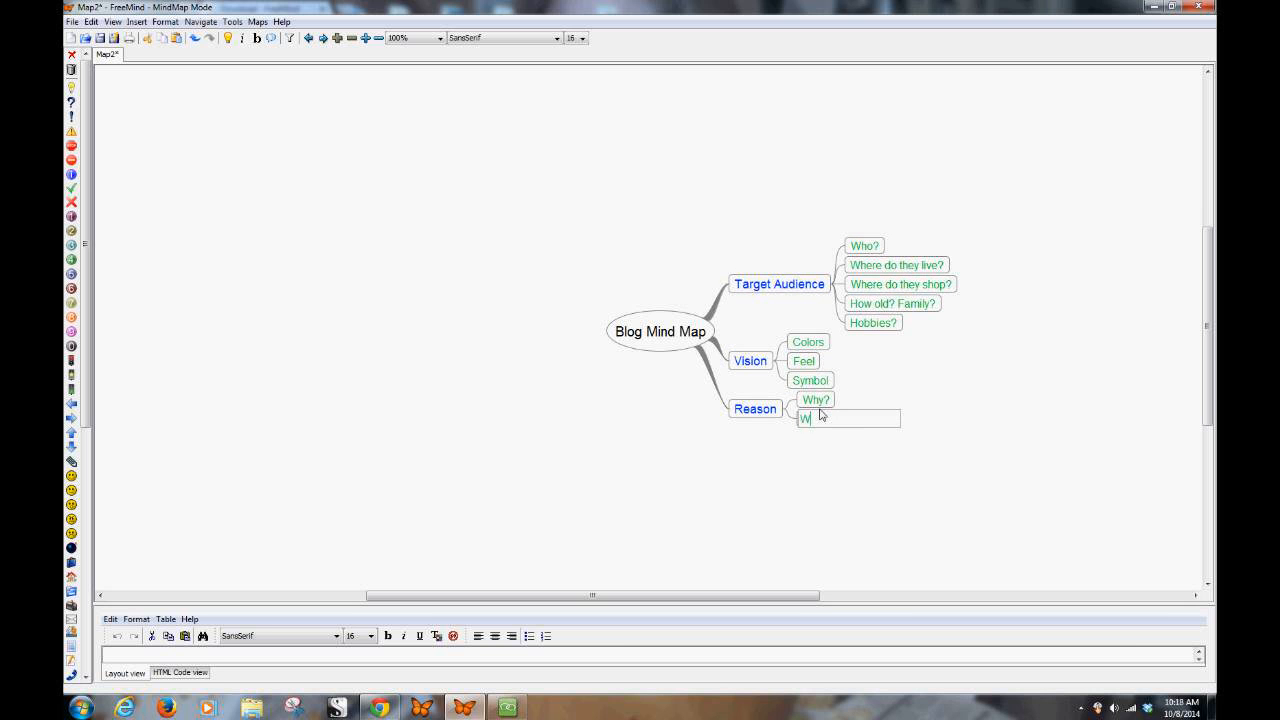
type("hethelp?")
key("Return")
Add two more sibling nodes under "Reason": "Influence?" and "Money".
key("Return")
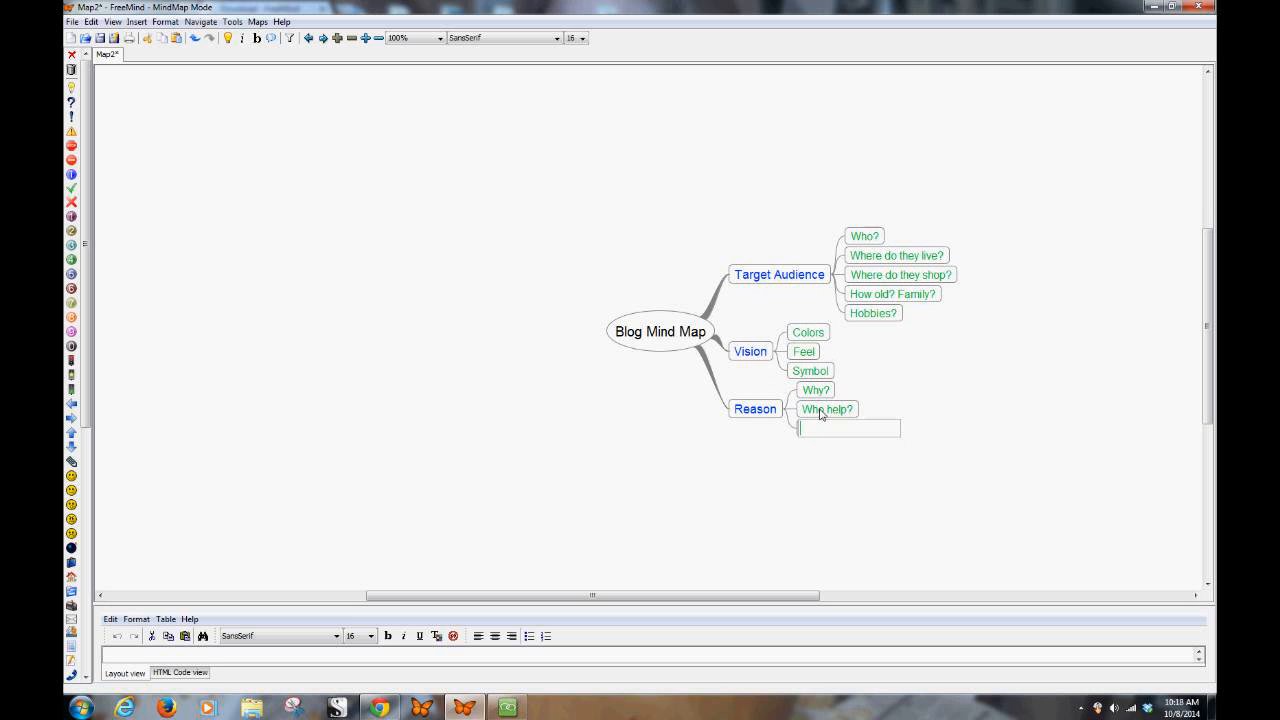
type("Influence?")
key("Return")
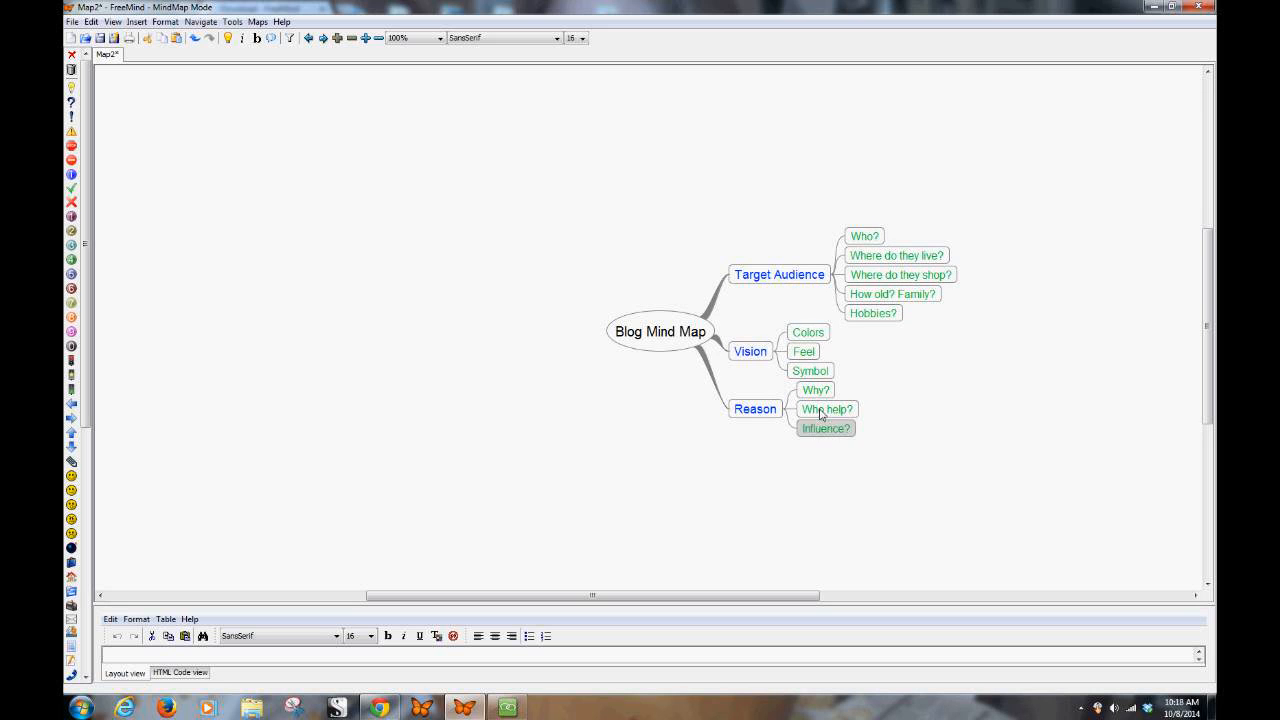
key("Return")
type("Money")
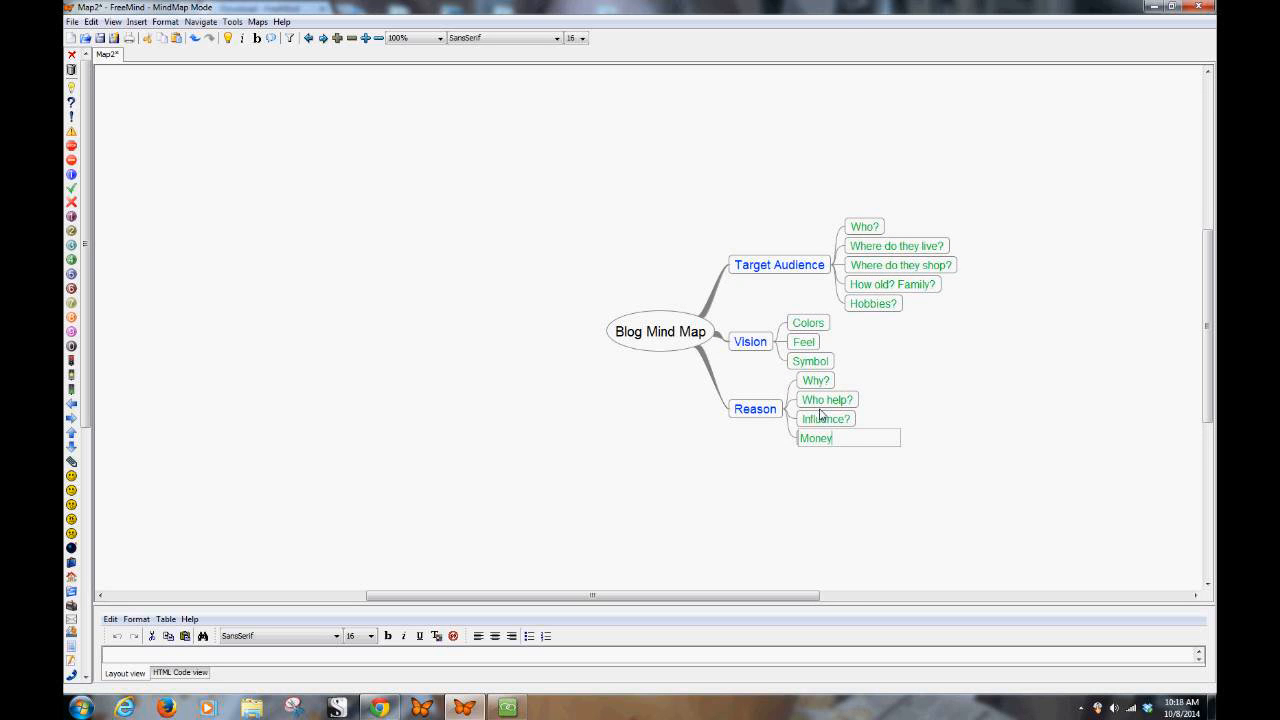
key("Return")
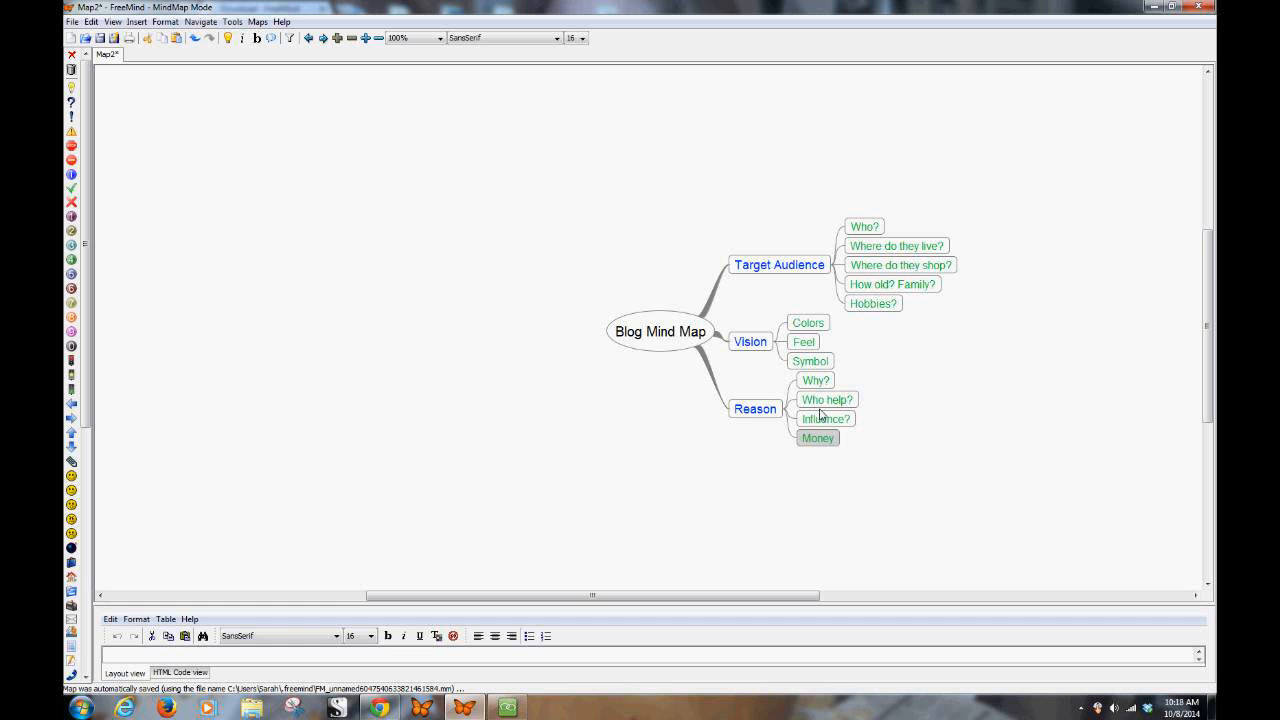
Add a "Goals" branch as a sibling below "Reason" and give it the child node "This Year".
left_click(748, 411)
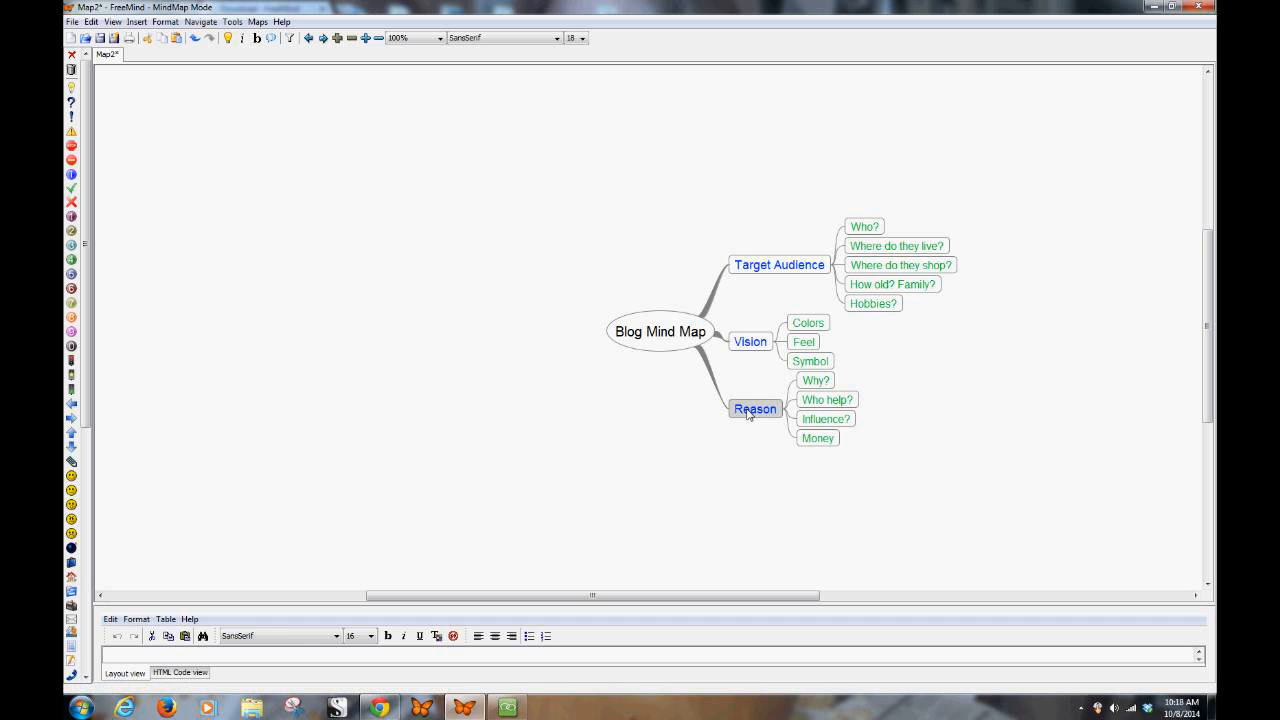
key("Return")
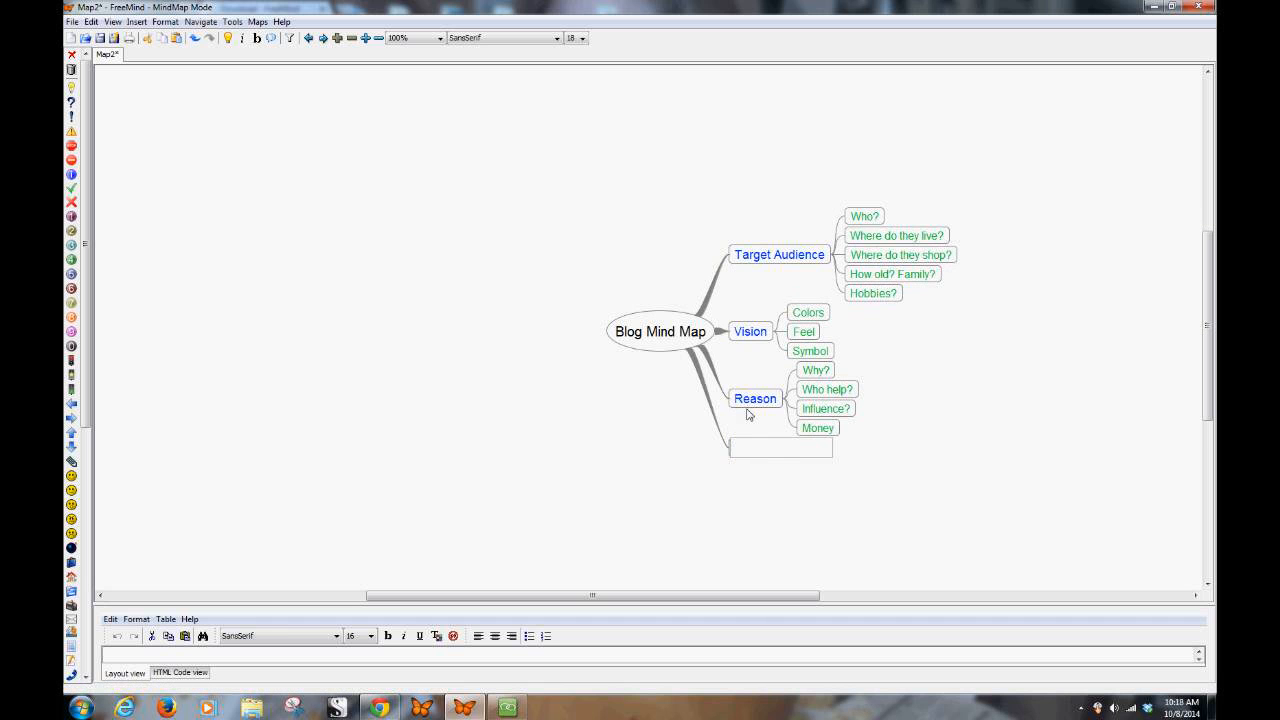
type("Goals")
key("Return")
key("Insert")
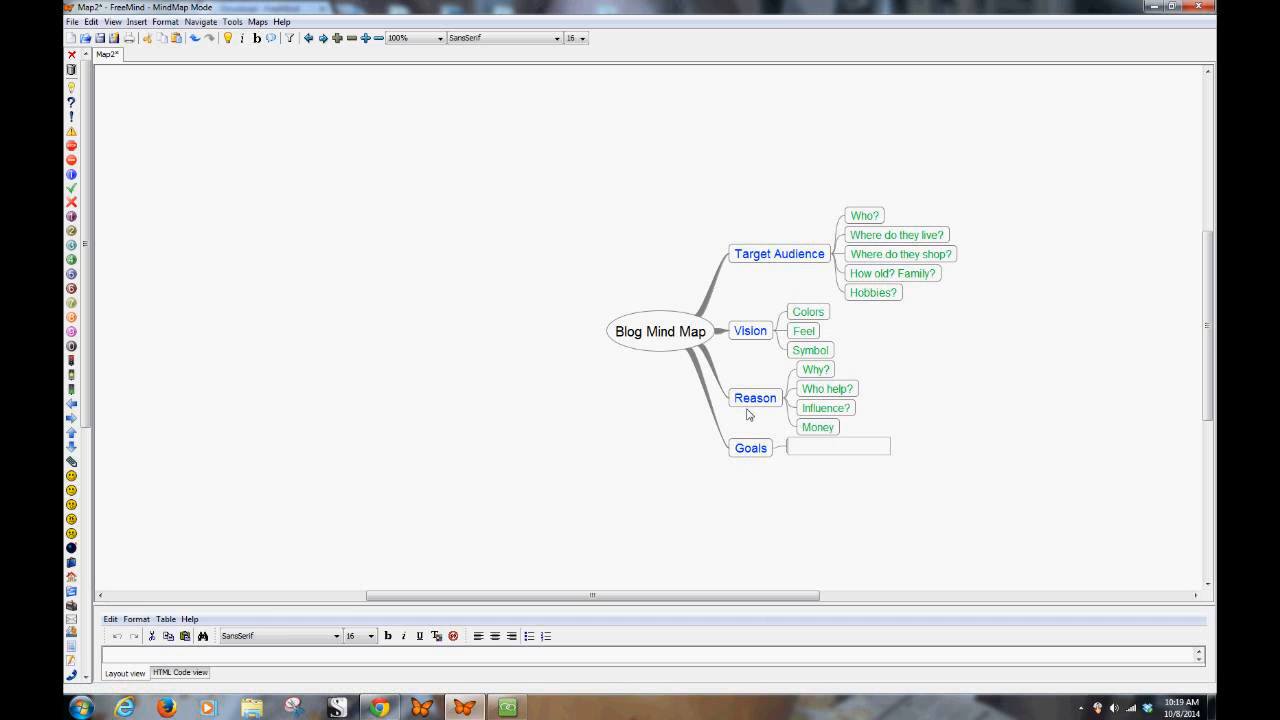
type("This Year")
key("Return")
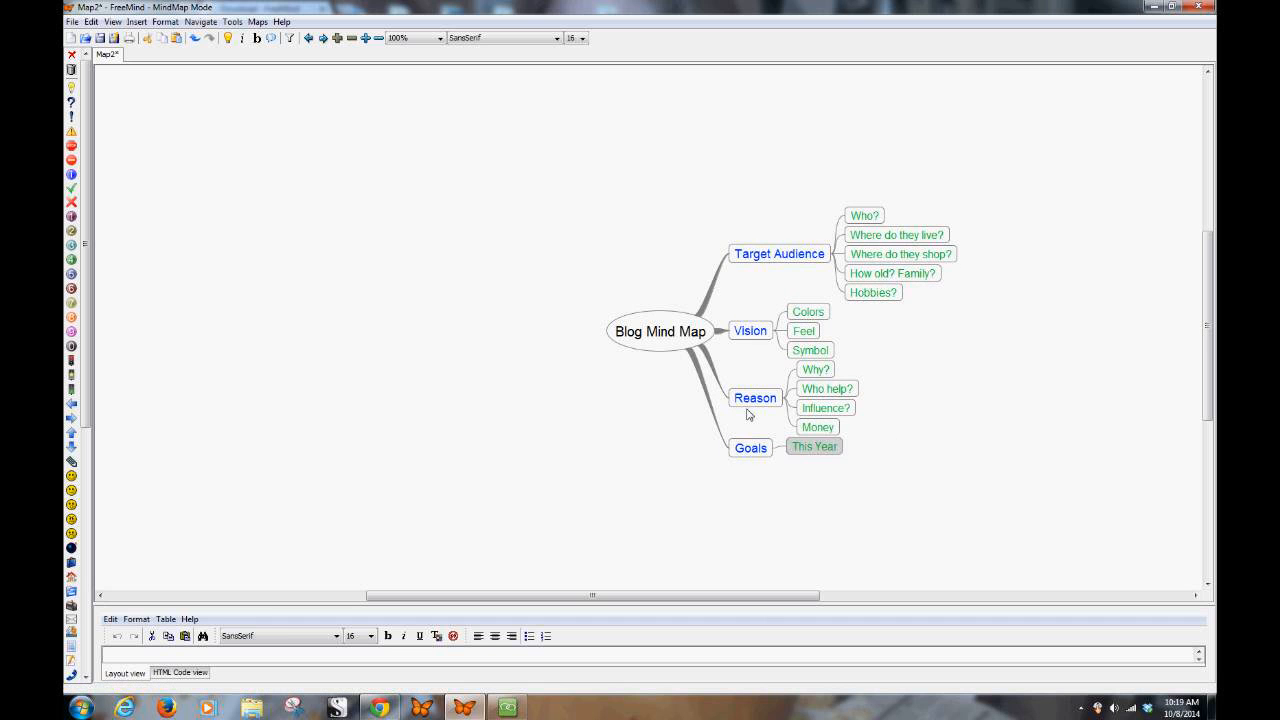
Add the numbered child nodes "1." and "2." under "This Year".
key("Insert")
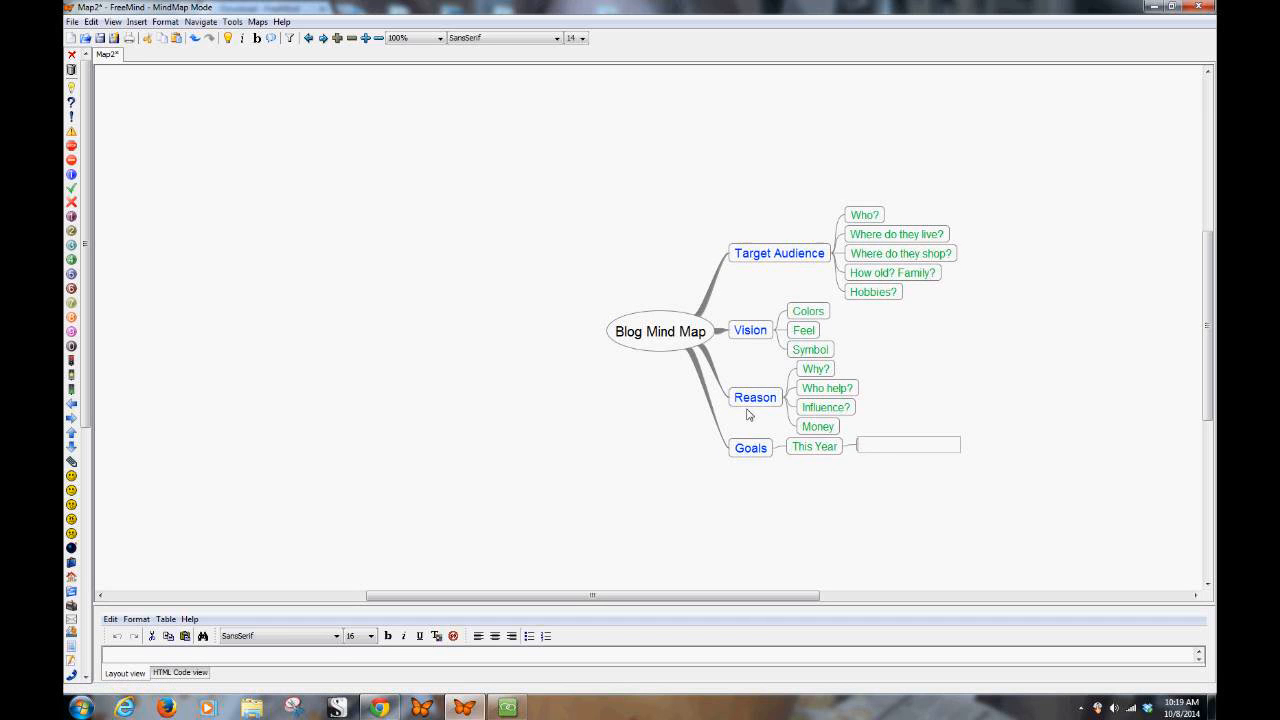
type("1.")
key("Return")
key("Return")
type("2.")
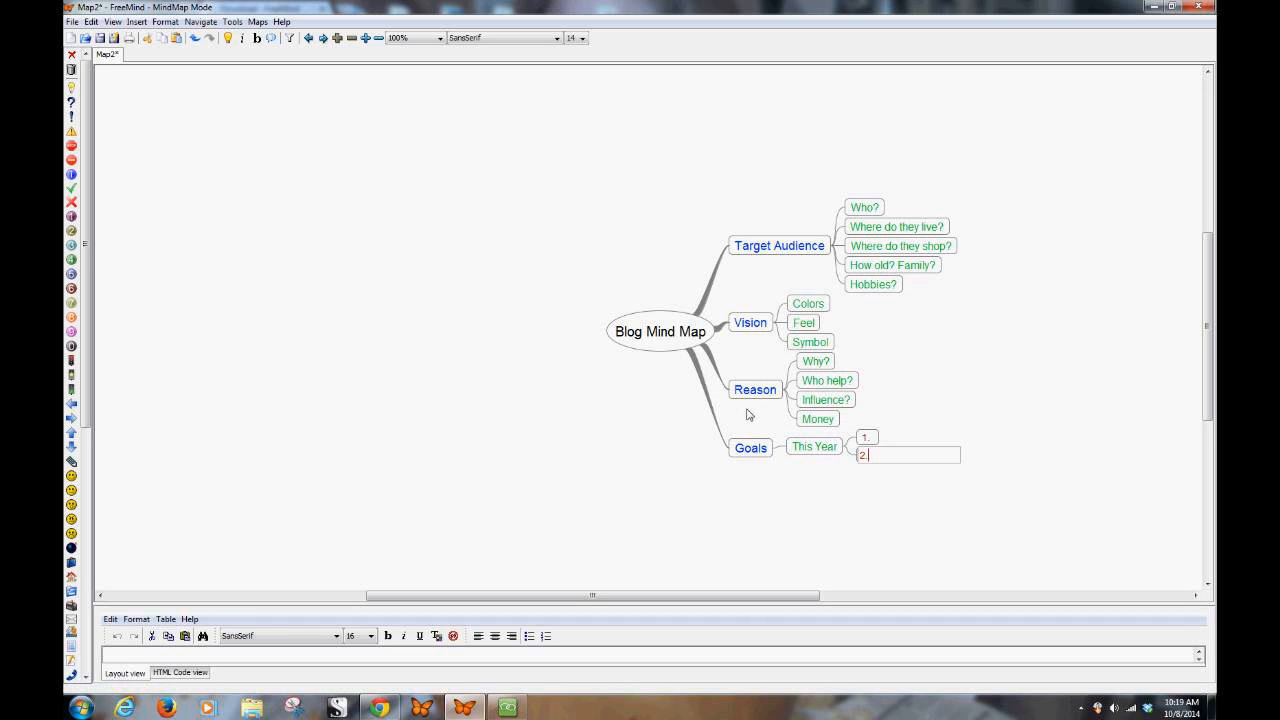
key("Return")
Add a "Next Year" node under "Goals" as a sibling of "This Year".
left_click(798, 449)
key("Return")
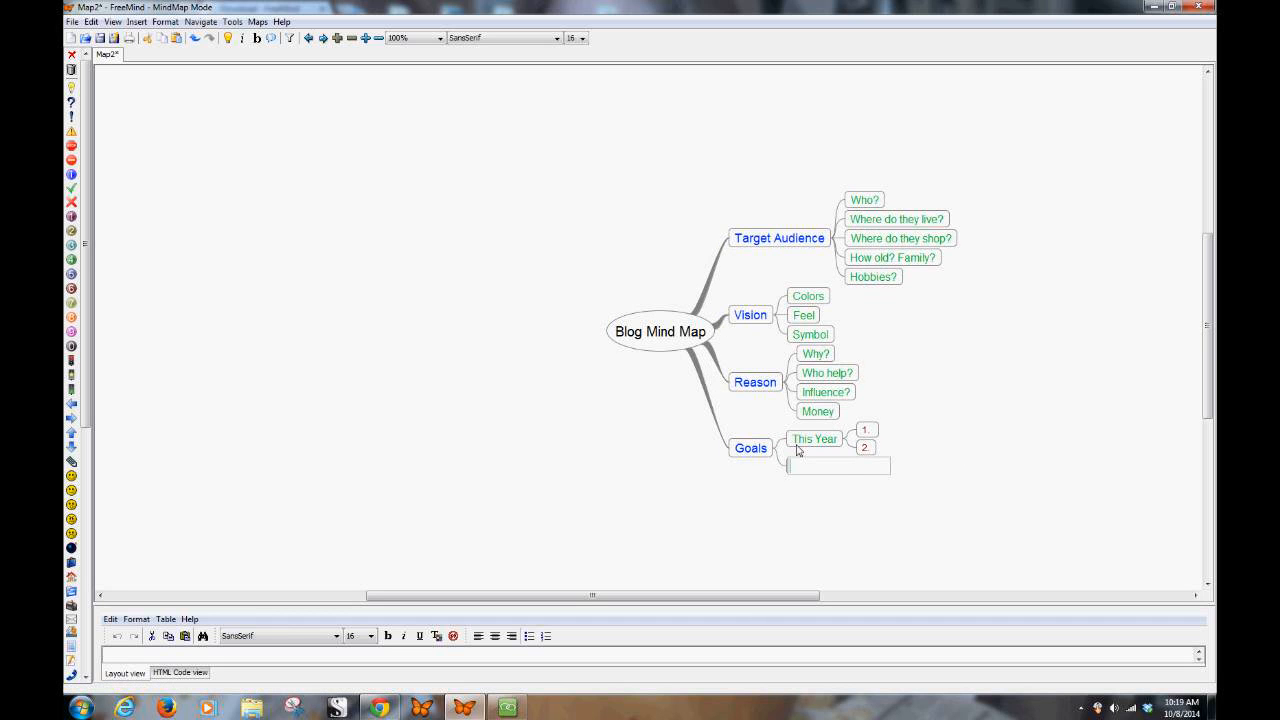
type("Next Year")
key("Return")
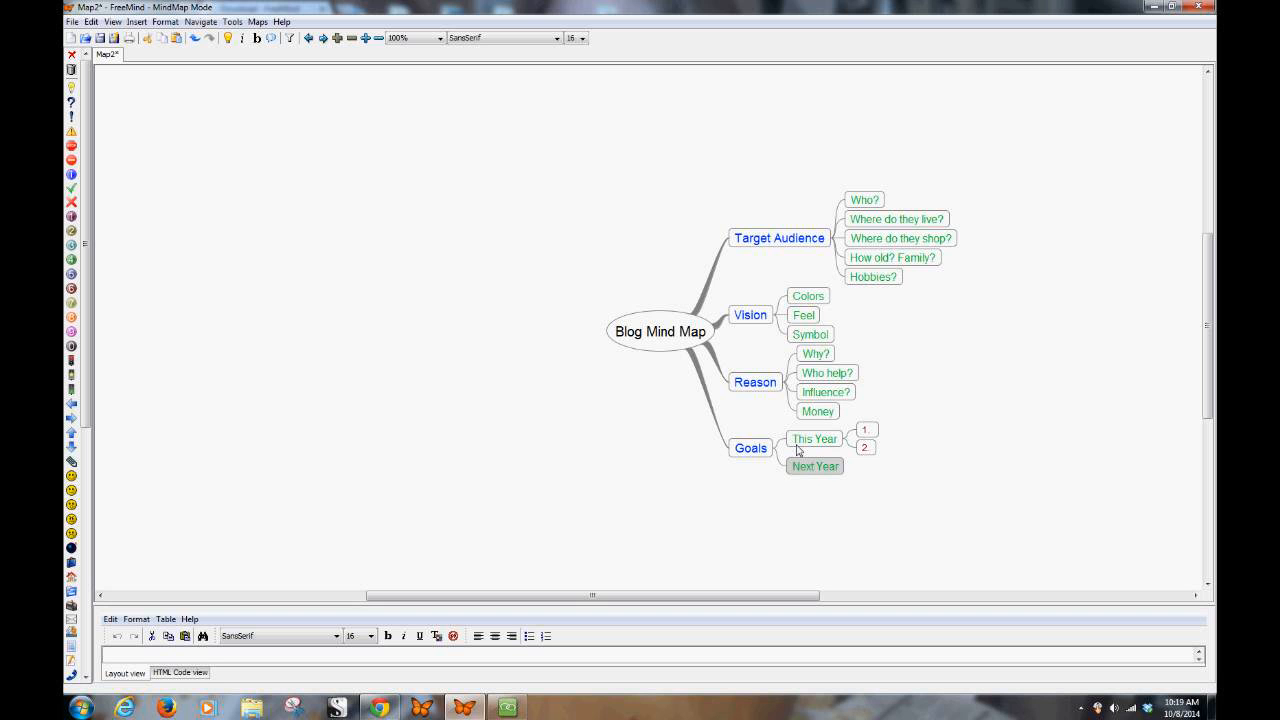
Add the numbered child nodes "1.", "2." and "3." under "Next Year".
key("Insert")
type("1.")
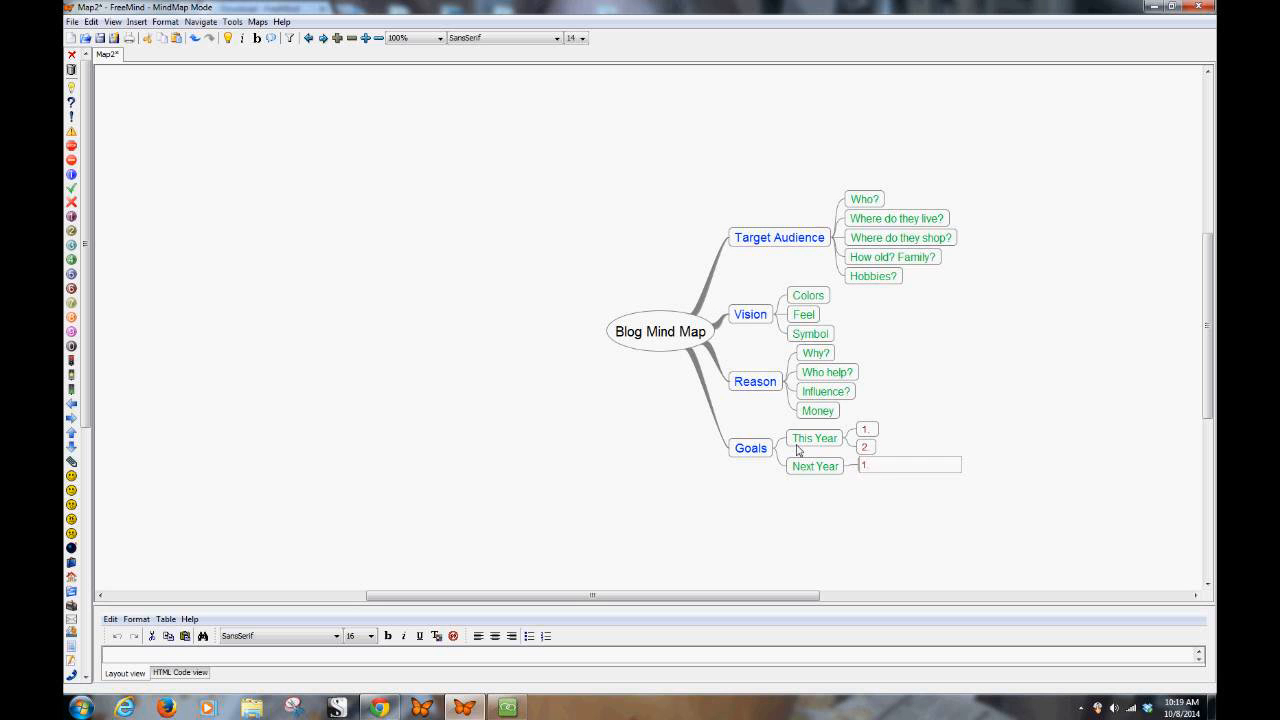
key("Return")
key("Return")
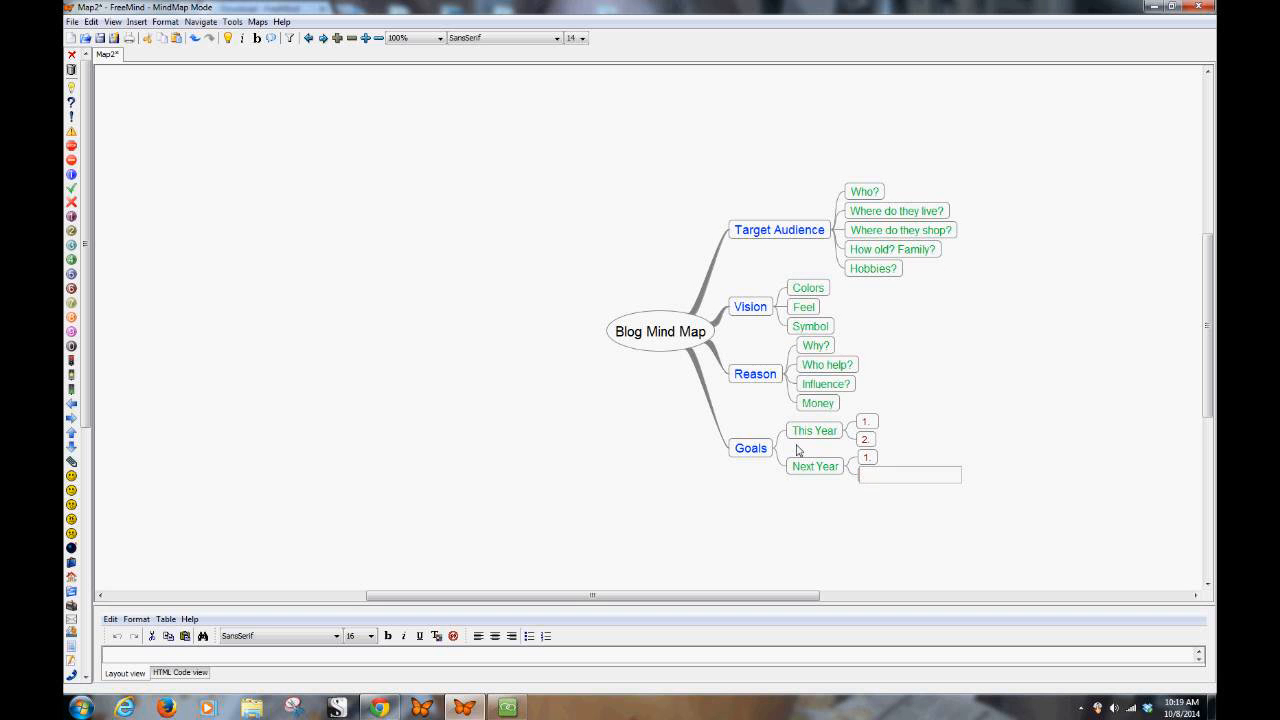
type("2.")
key("Return")
key("Return")
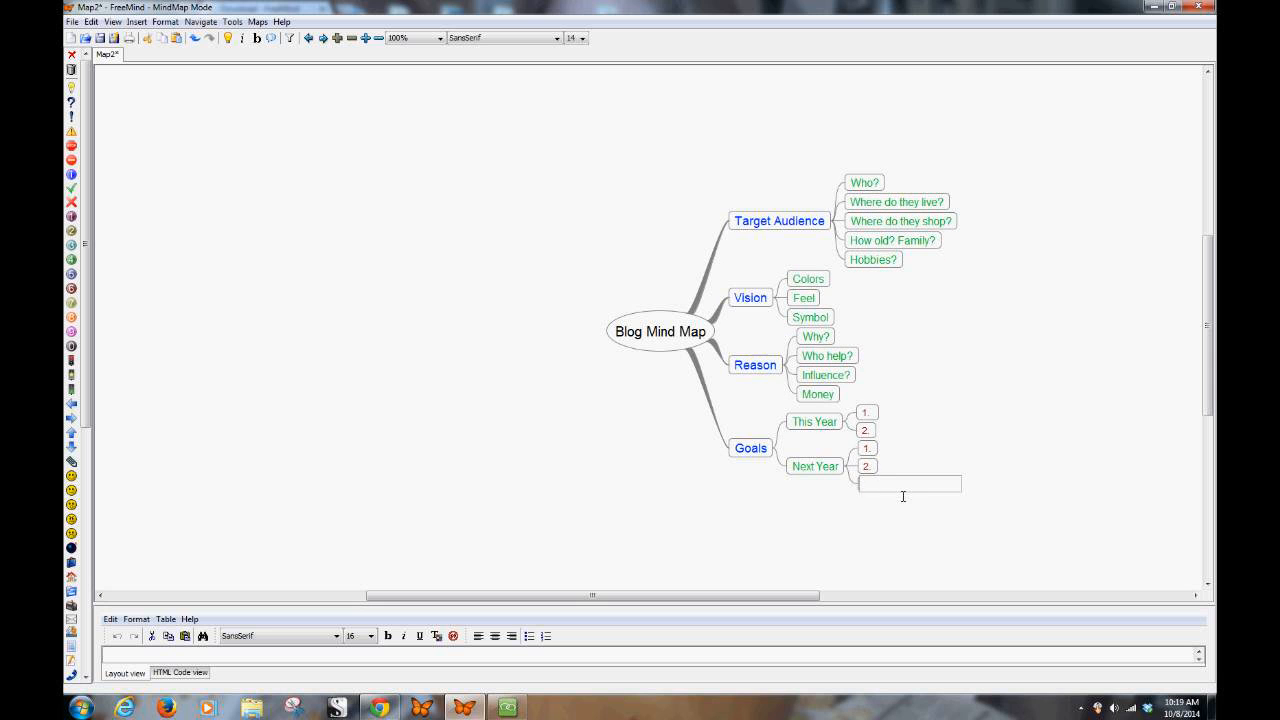
type("3.")
key("Return")
Extend the first numbered node under "This Year" to read "1. Hits per Month?".
left_click(875, 415)
double_click(875, 415)
type("Hits per M")
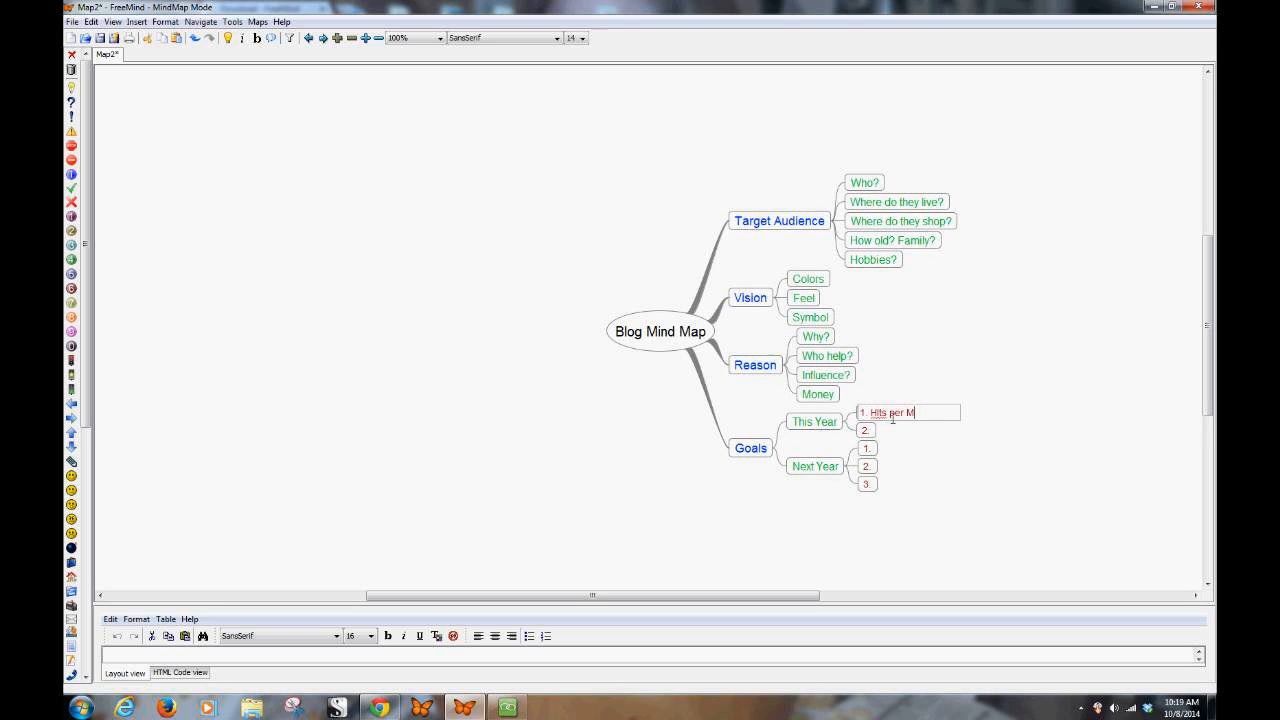
type("onth?")
left_click(967, 416)
left_click(944, 415)
left_click(975, 439)
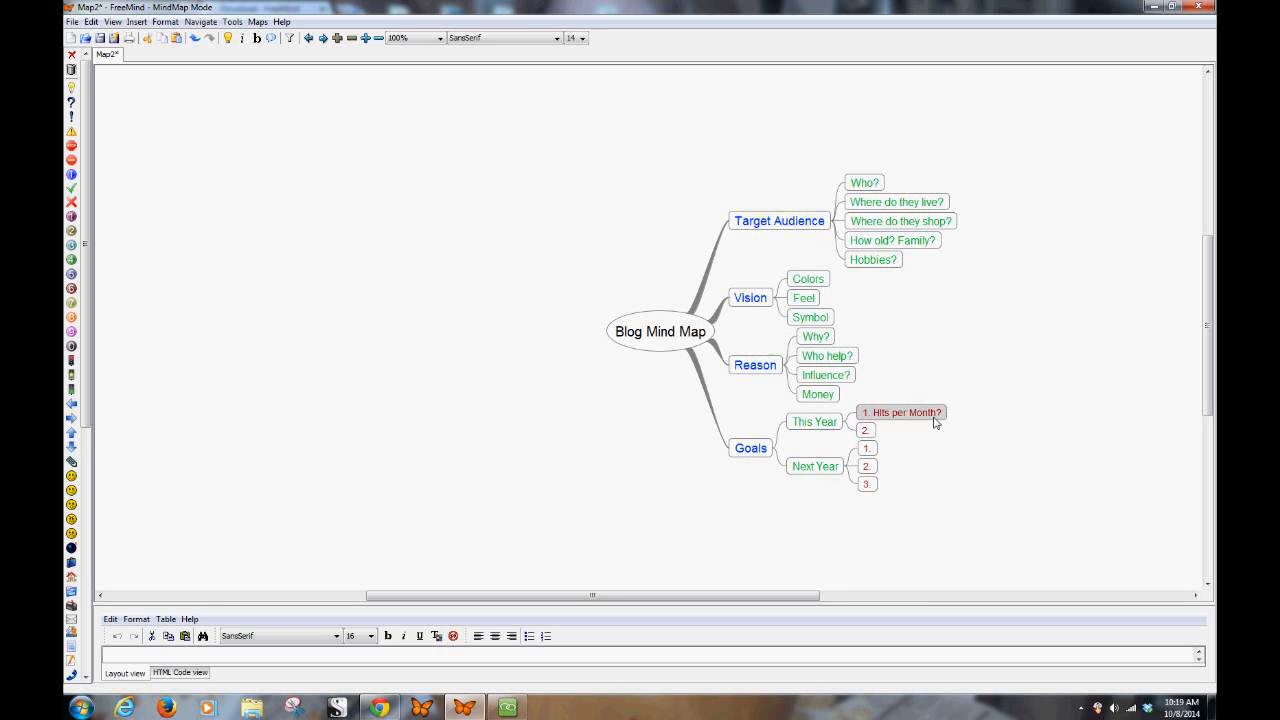
Add the child node "How will you do this?" under "1. Hits per Month?".
key("Insert")
type("How ")
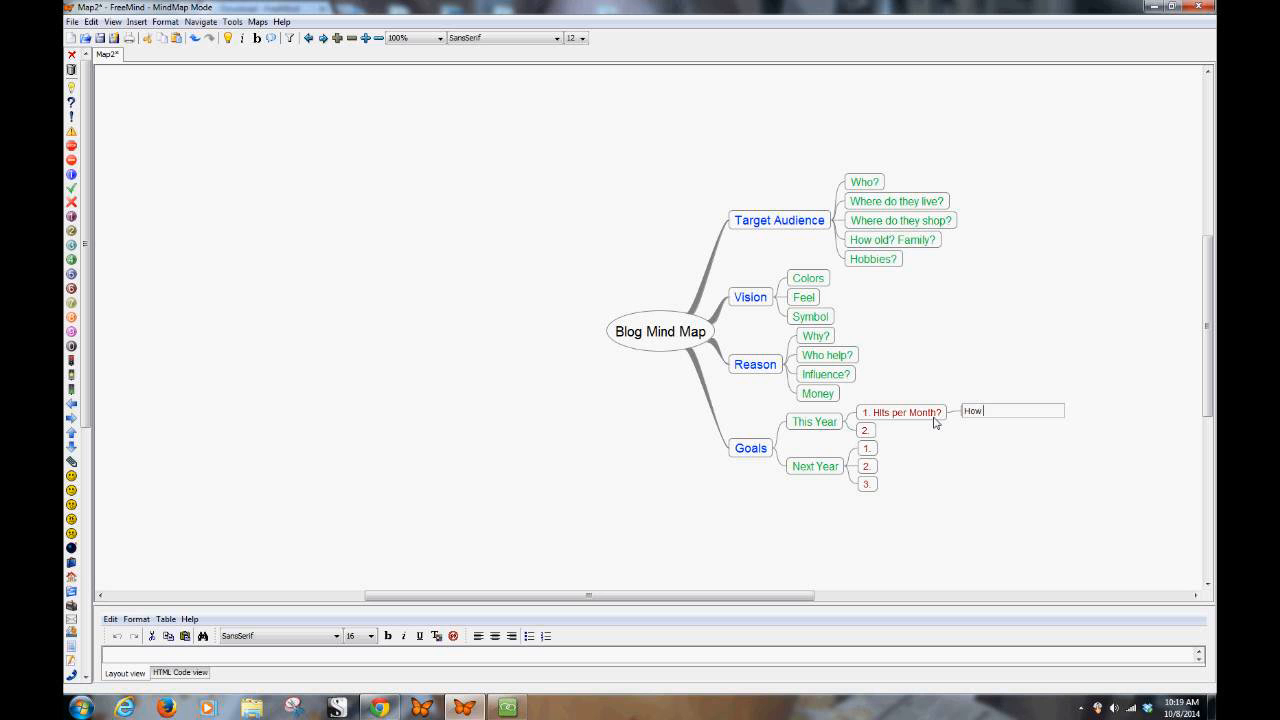
type("will you do this?")
key("Return")
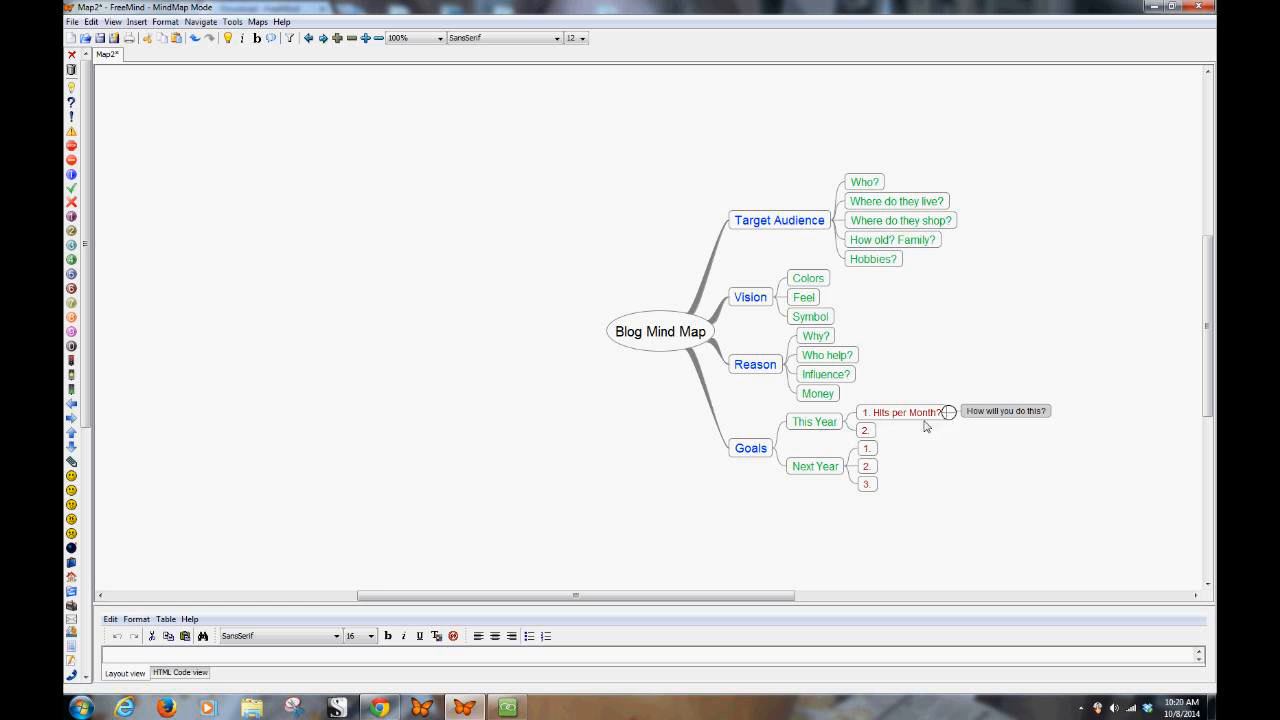
Add a "Social Media" branch as a sibling below "Goals" and give it the child node "FB page".
left_click(748, 454)
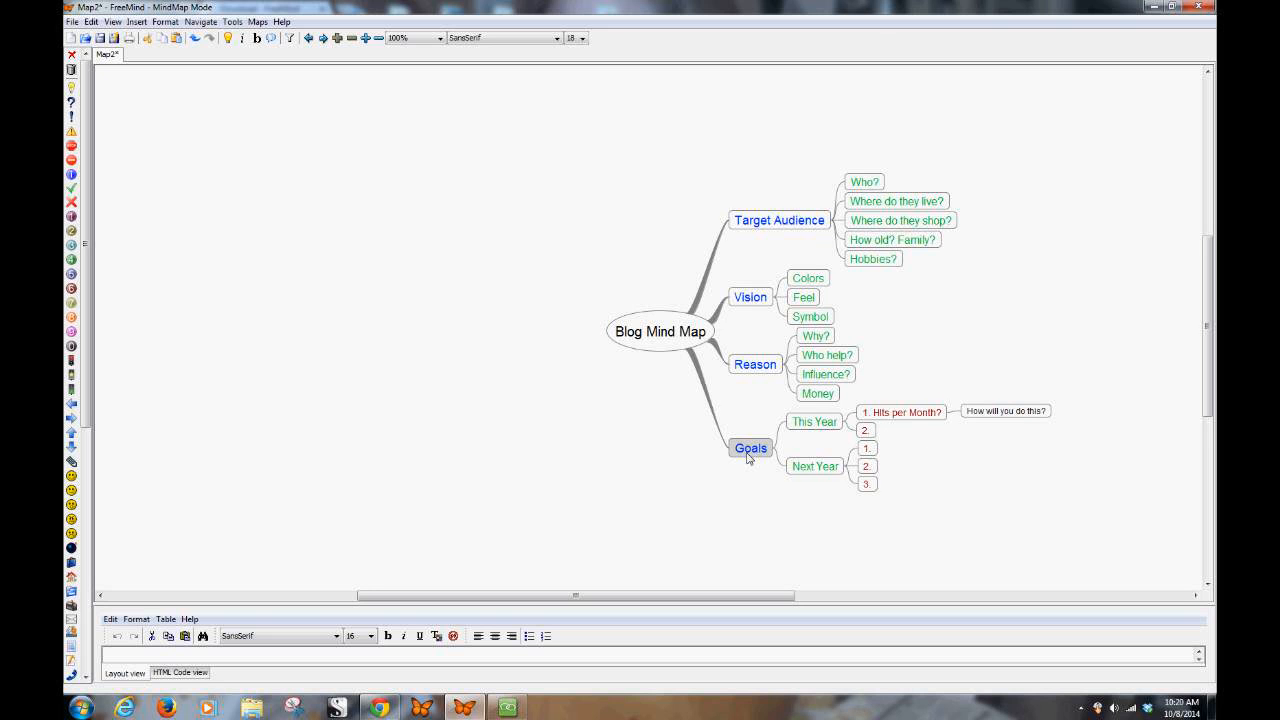
key("Return")
type("S")
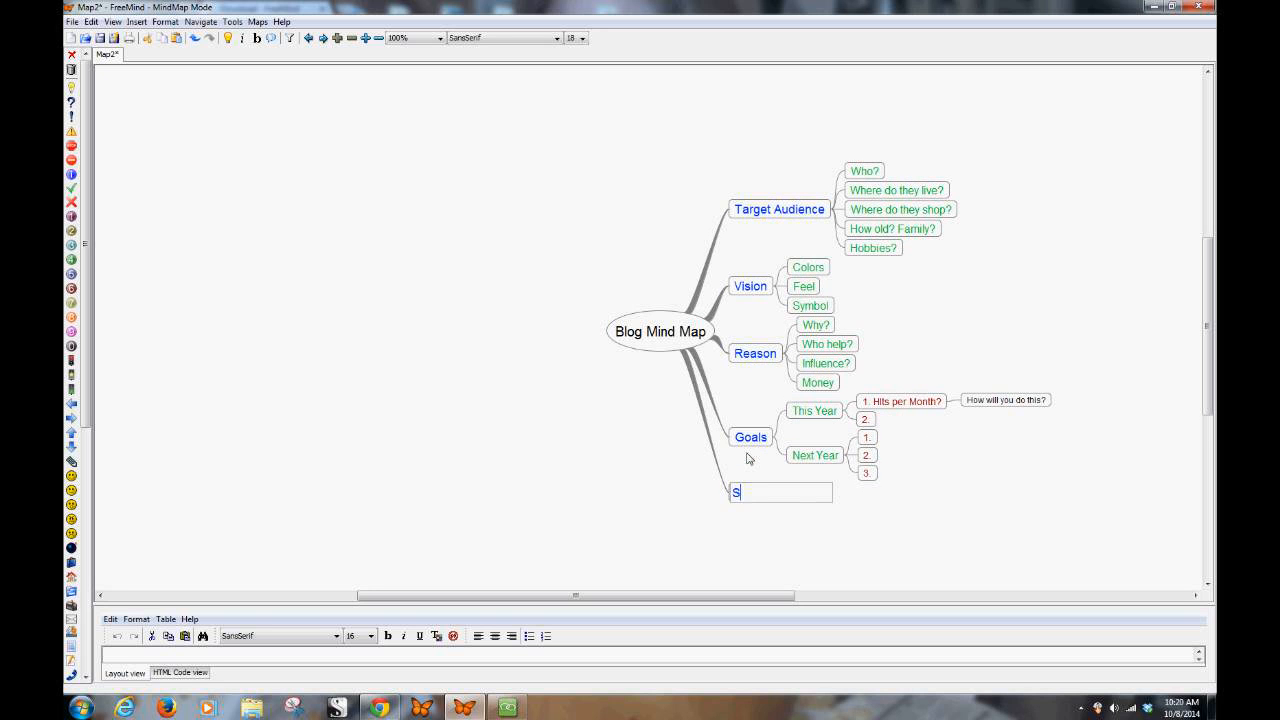
type("ocial Media")
key("Return")
key("Insert")
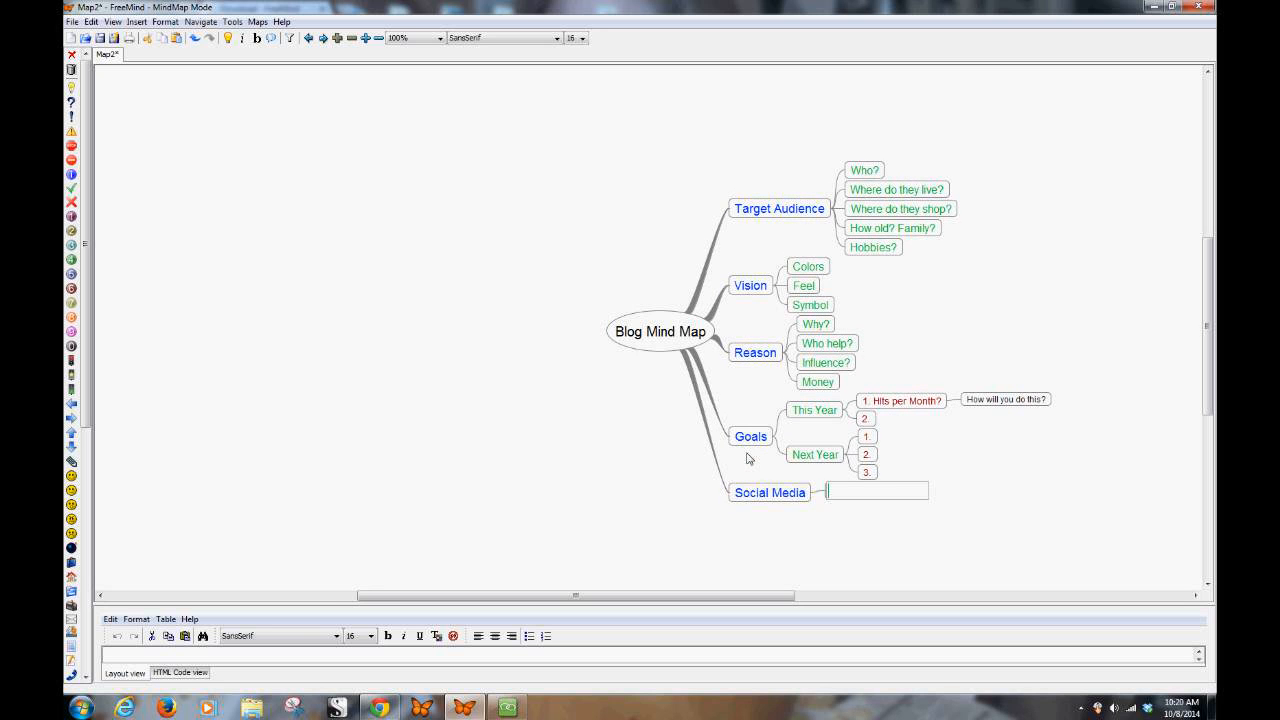
type("FB page")
key("Return")
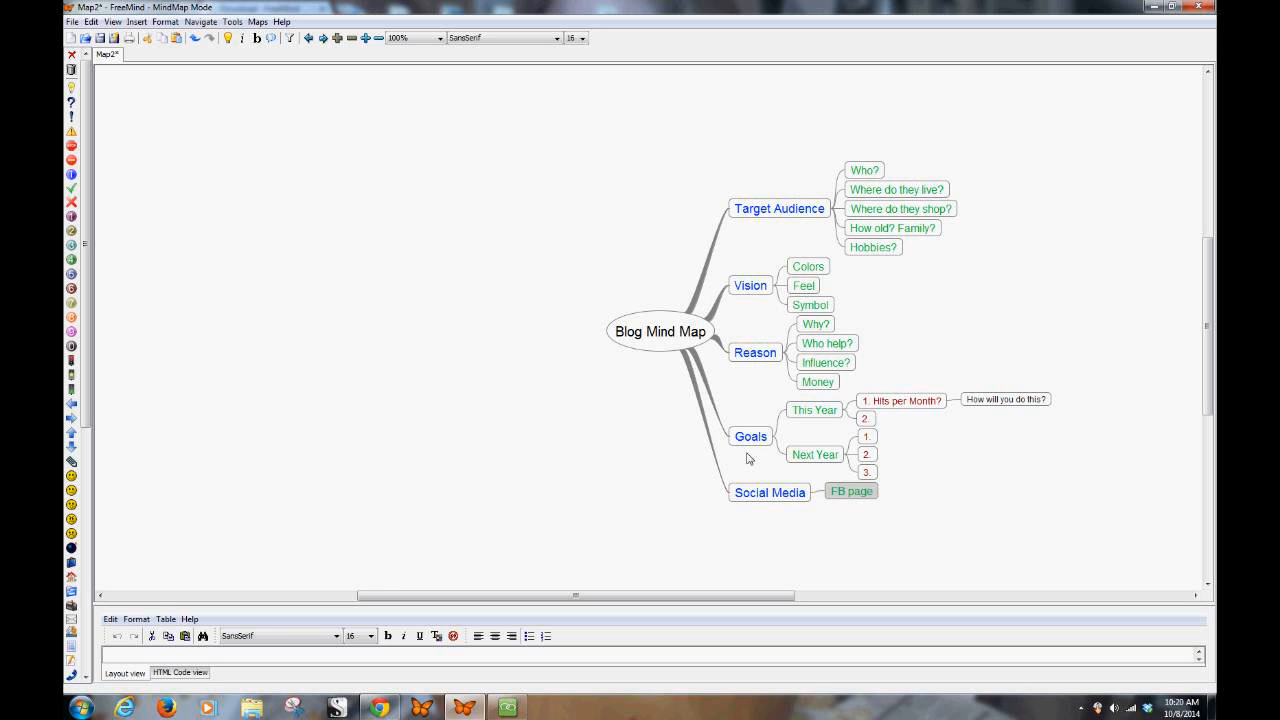
Add the nodes "Twitter" and "Pinterest" below "FB page" under the "Social Media" branch.
key("Return")
type("Twitter")
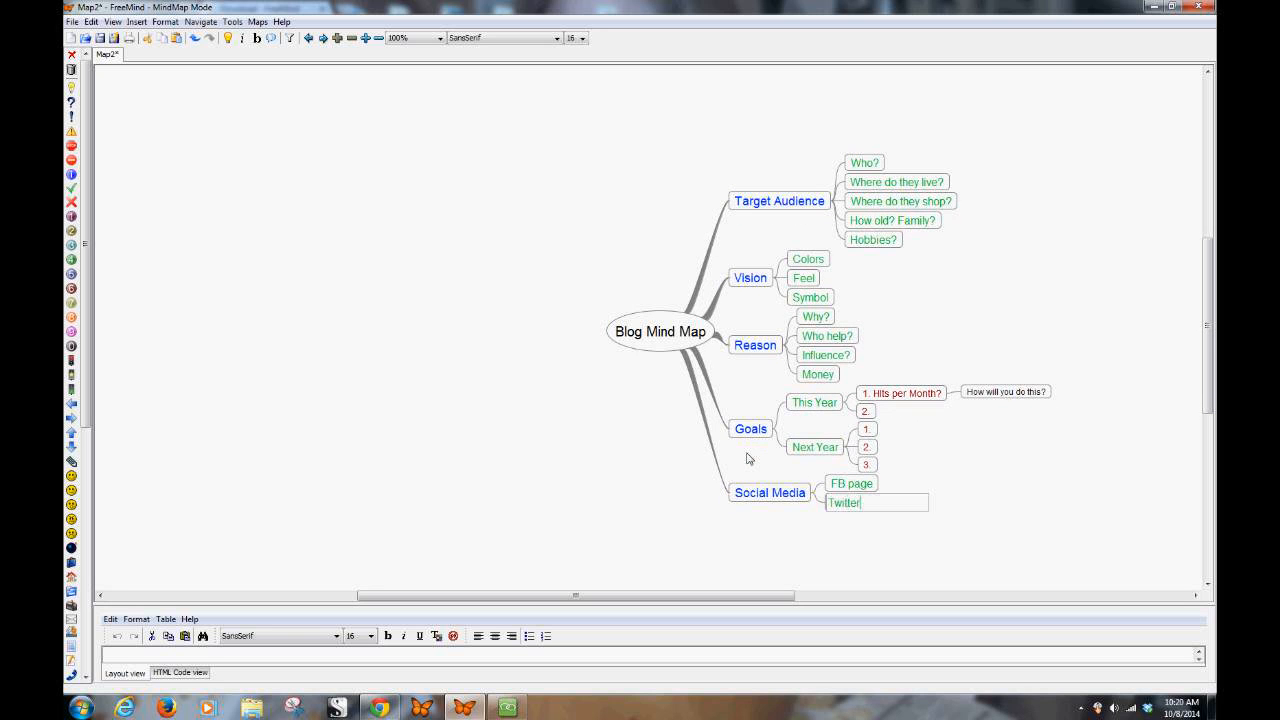
key("Return")
key("Return")
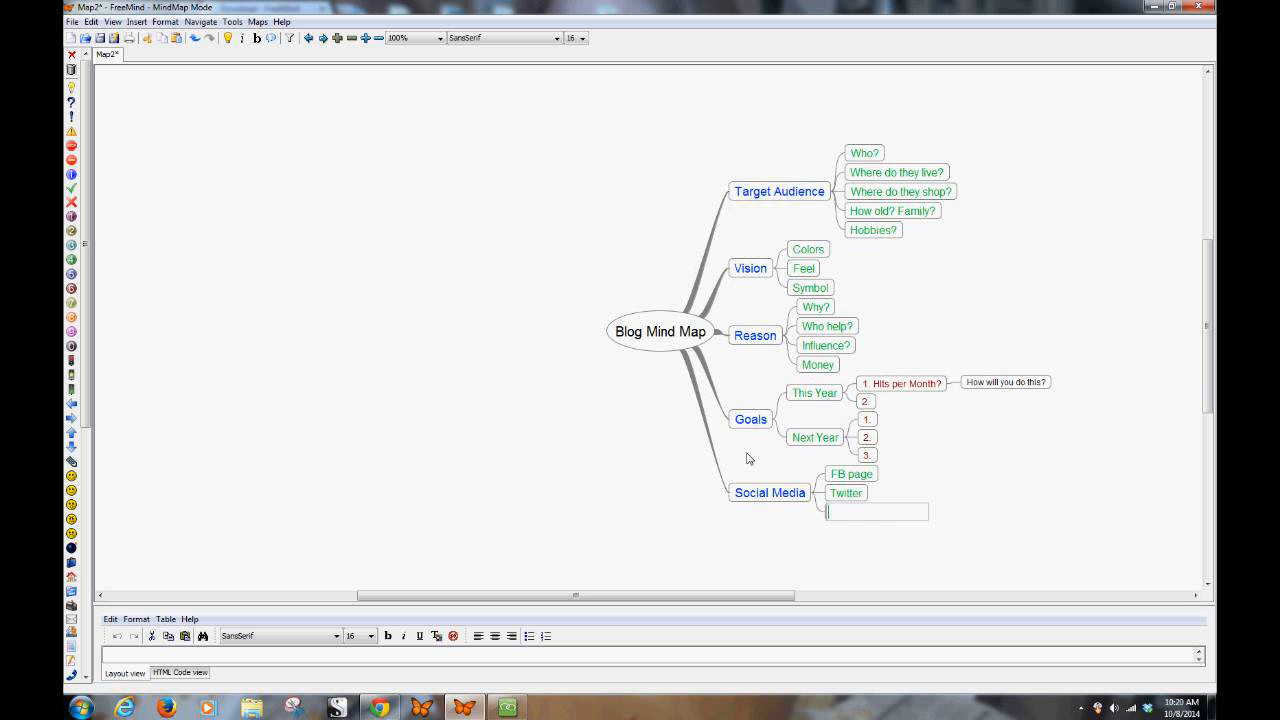
type("Pinterest")
key("Return")
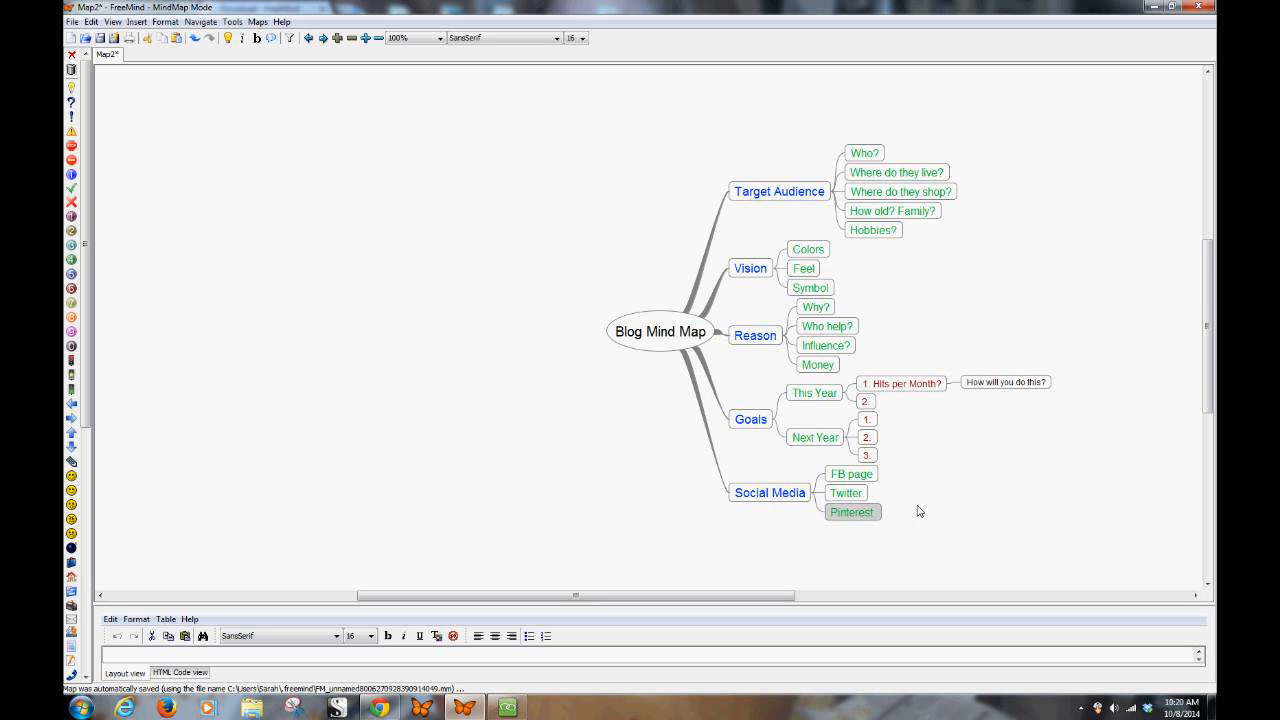
Add the child node "Post 3x each day" under "FB page".
mouse_move(878, 477)
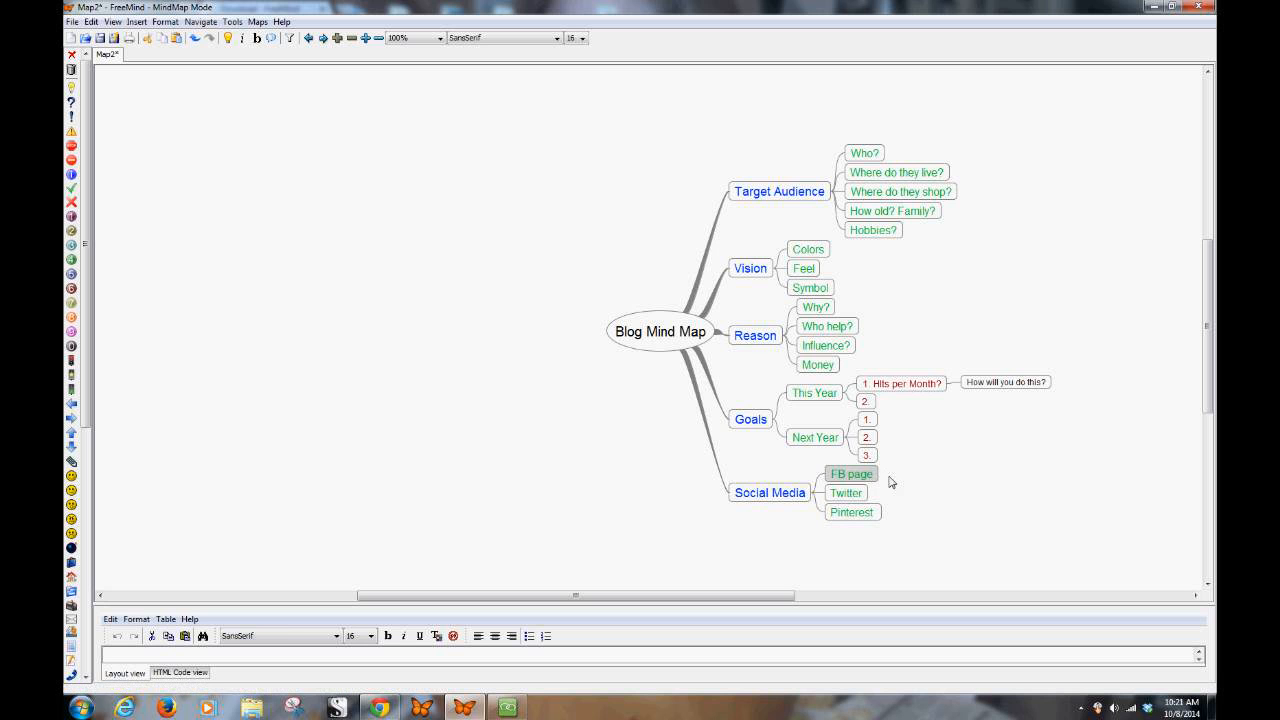
key("Insert")
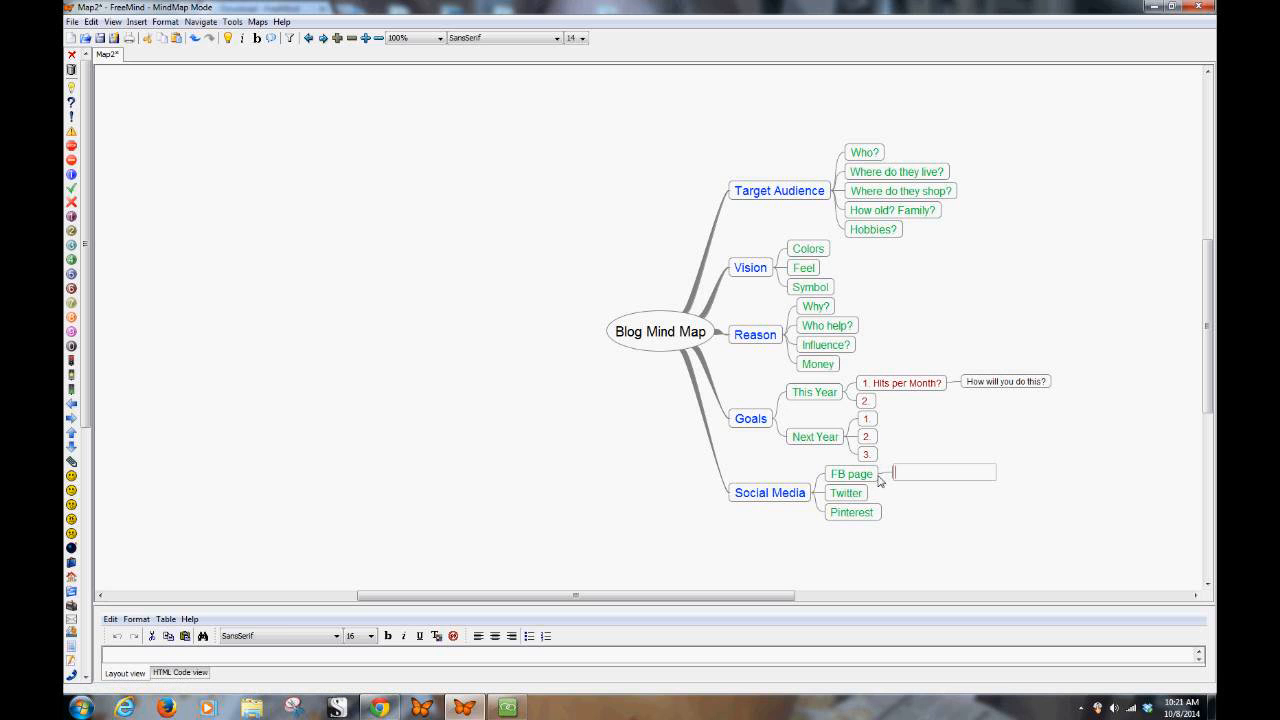
type("Post 3x each day")
key("Return")
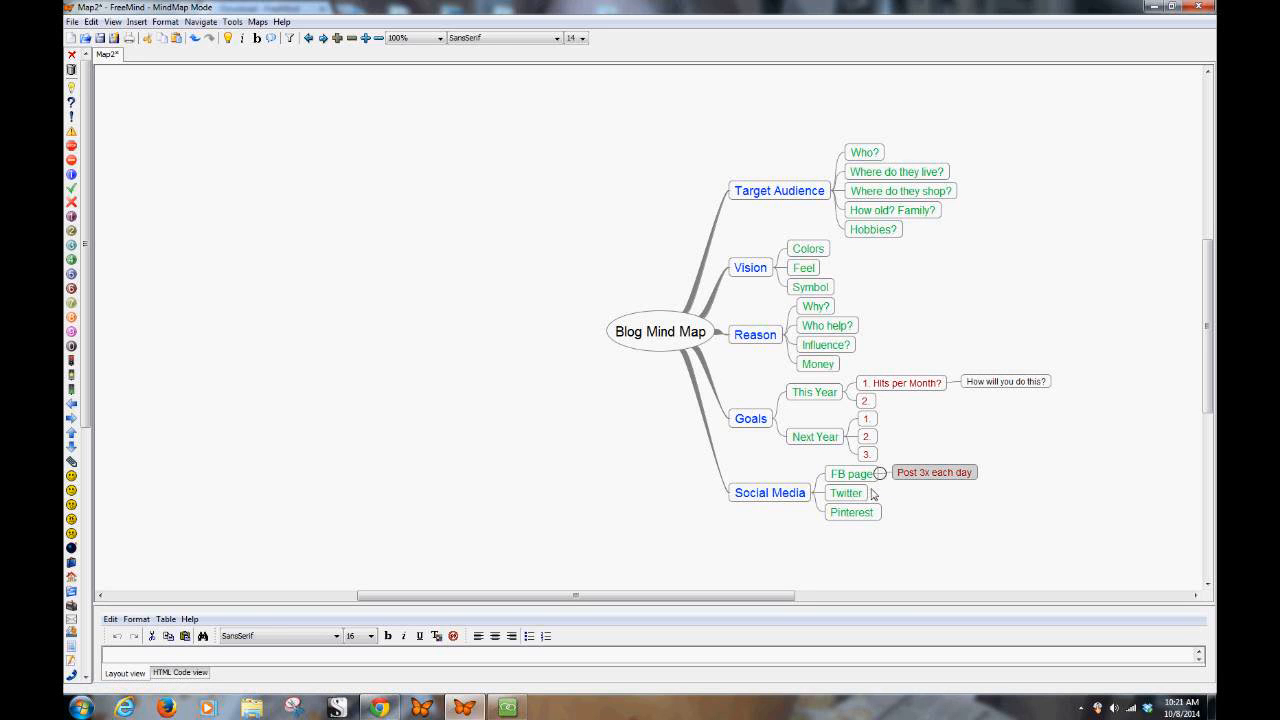
Add the child node "Post 5x per day" under "Twitter".
left_click(861, 493)
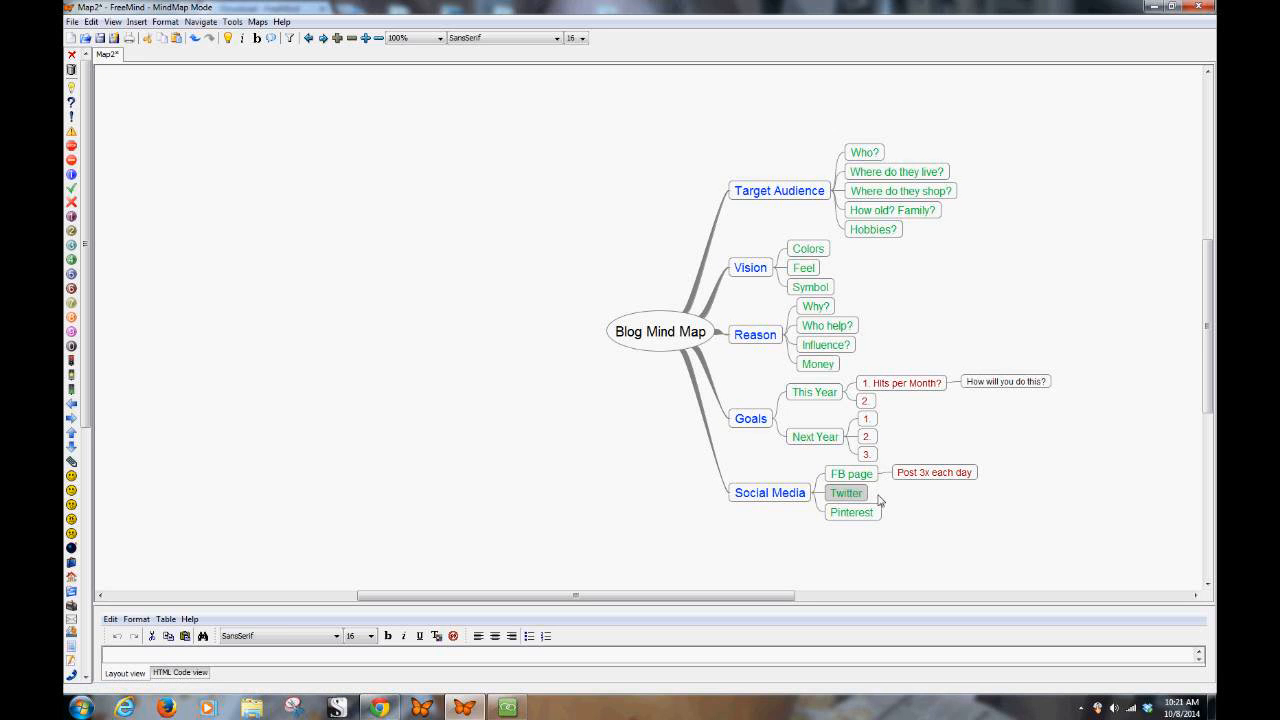
key("Insert")
type("Post 5")
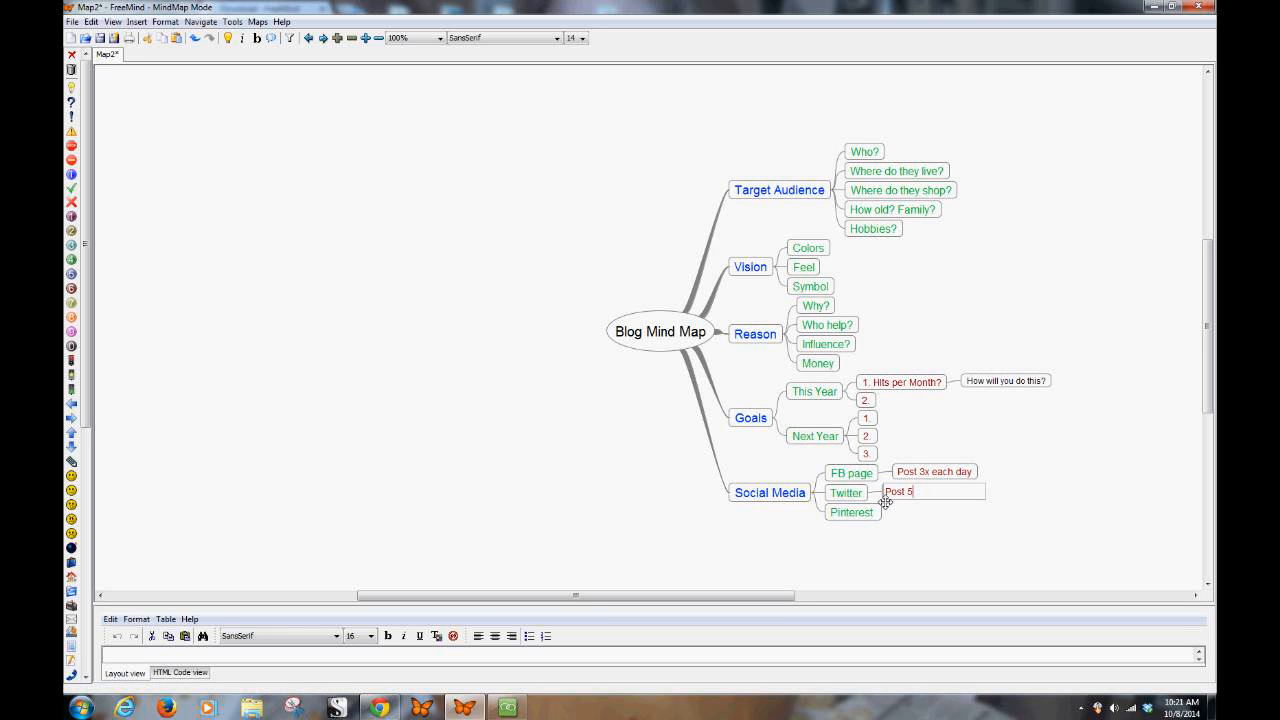
type("x per day")
key("Return")
Add the child node "Pin 6 things each hour" under "Pinterest".
left_click(877, 512)
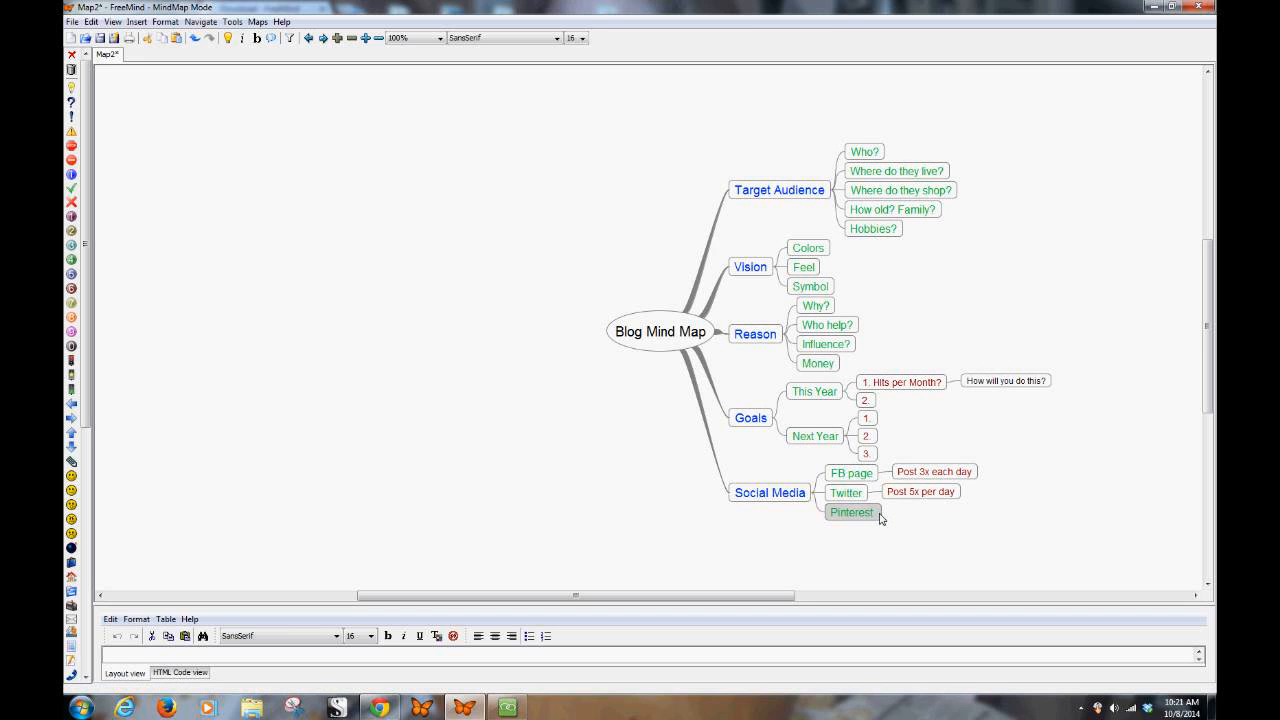
key("Insert")
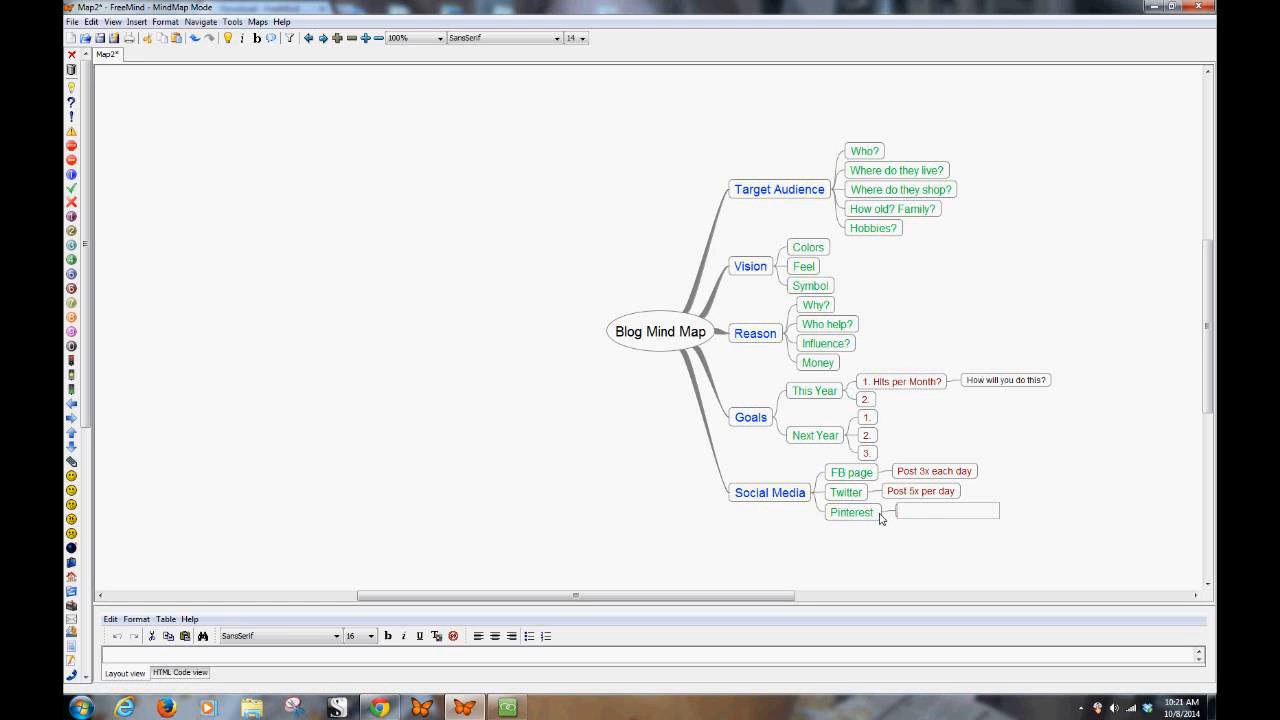
type("Pin 6 things each hour")
key("Return")
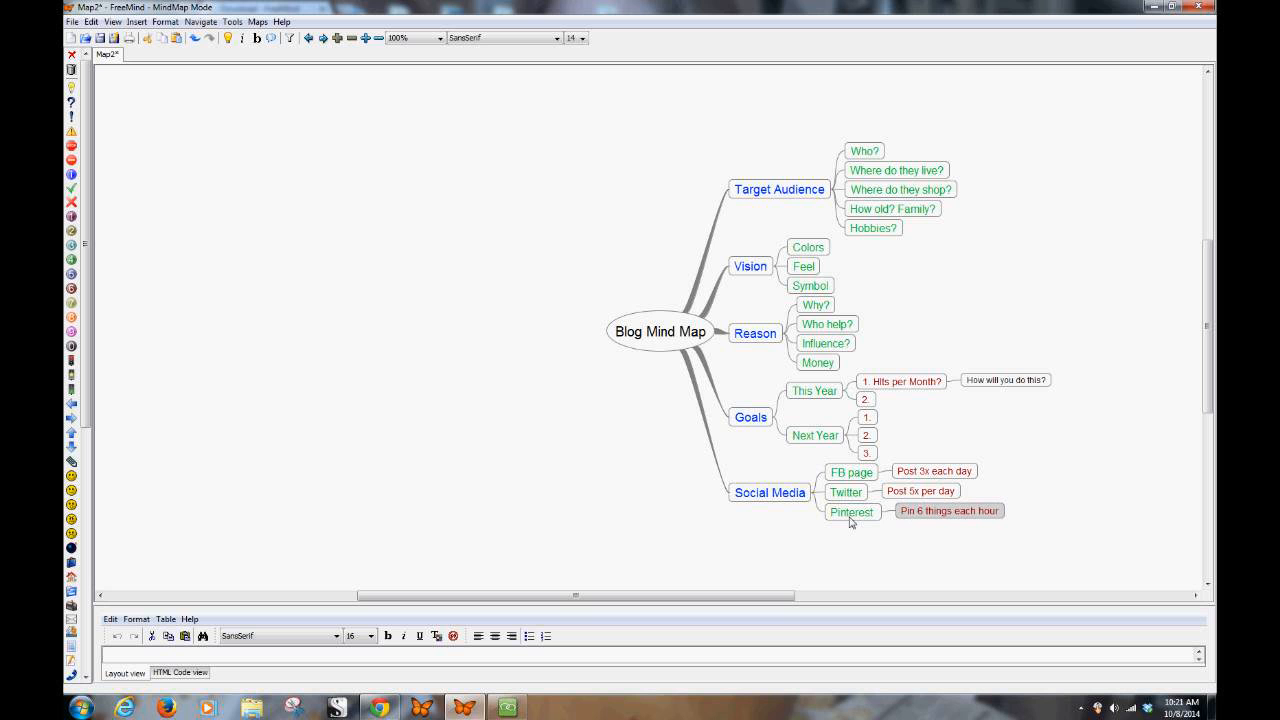
Add a "List Building" branch as a sibling below "Social Media".
left_click(770, 497)
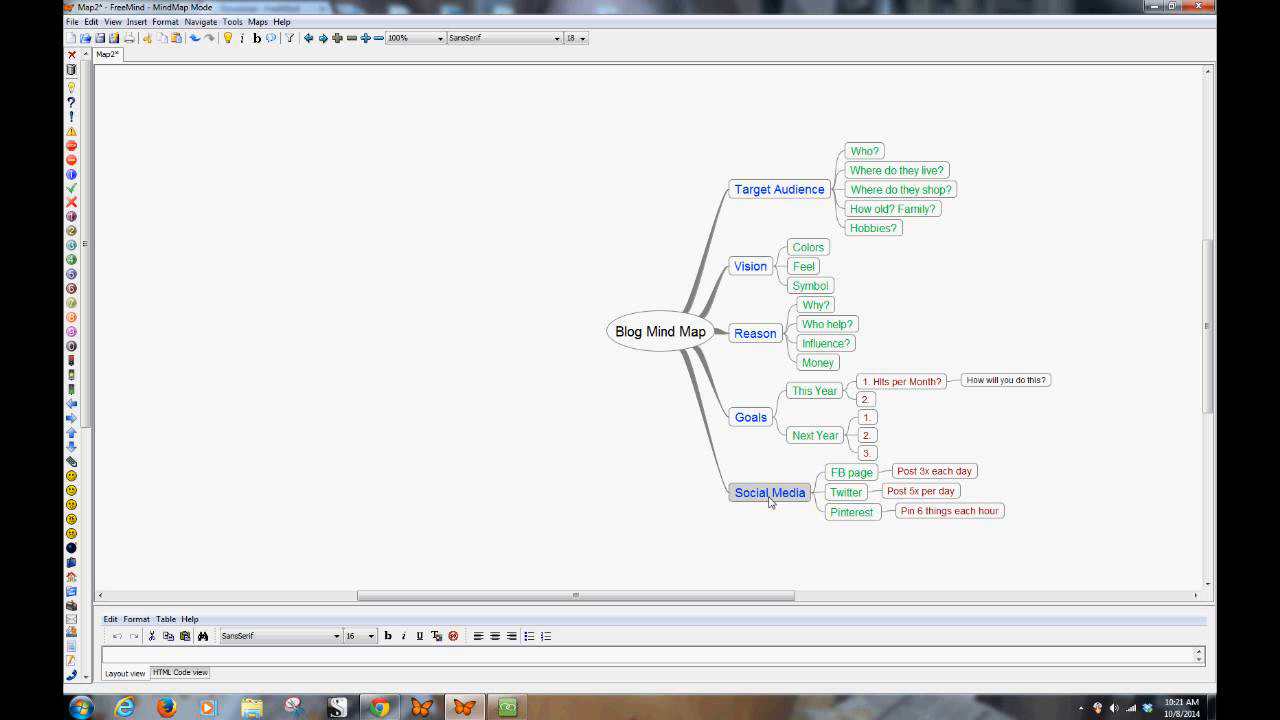
key("Return")
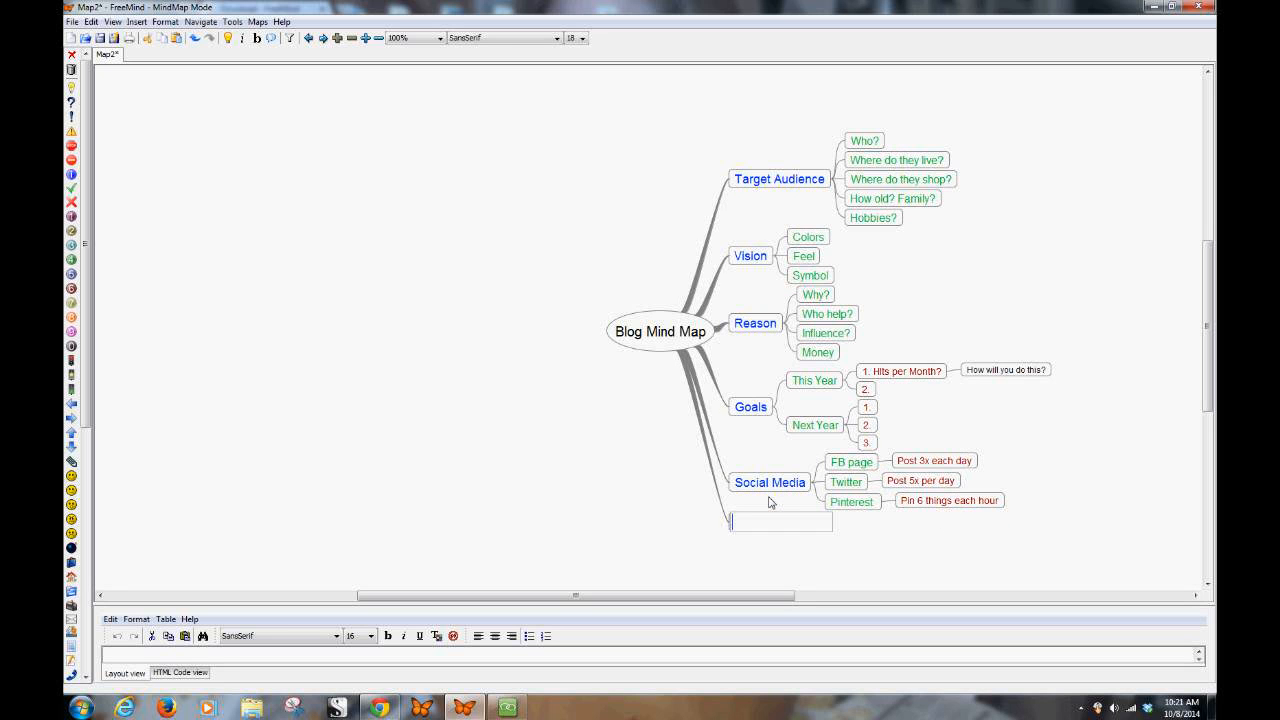
type("List Building")
key("Return")
Add the child nodes "Hello Bar" and "RSS" under "List Building".
key("Insert")
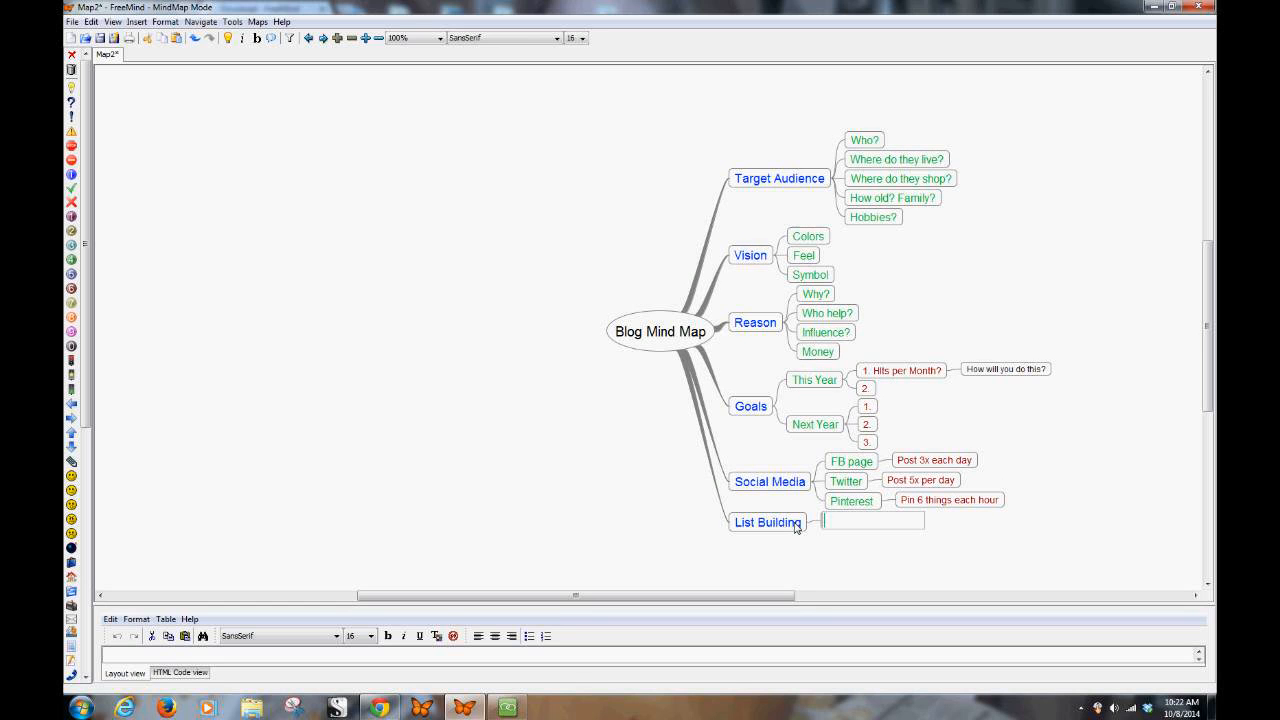
type("Hello Bar")
key("Return")
key("Return")
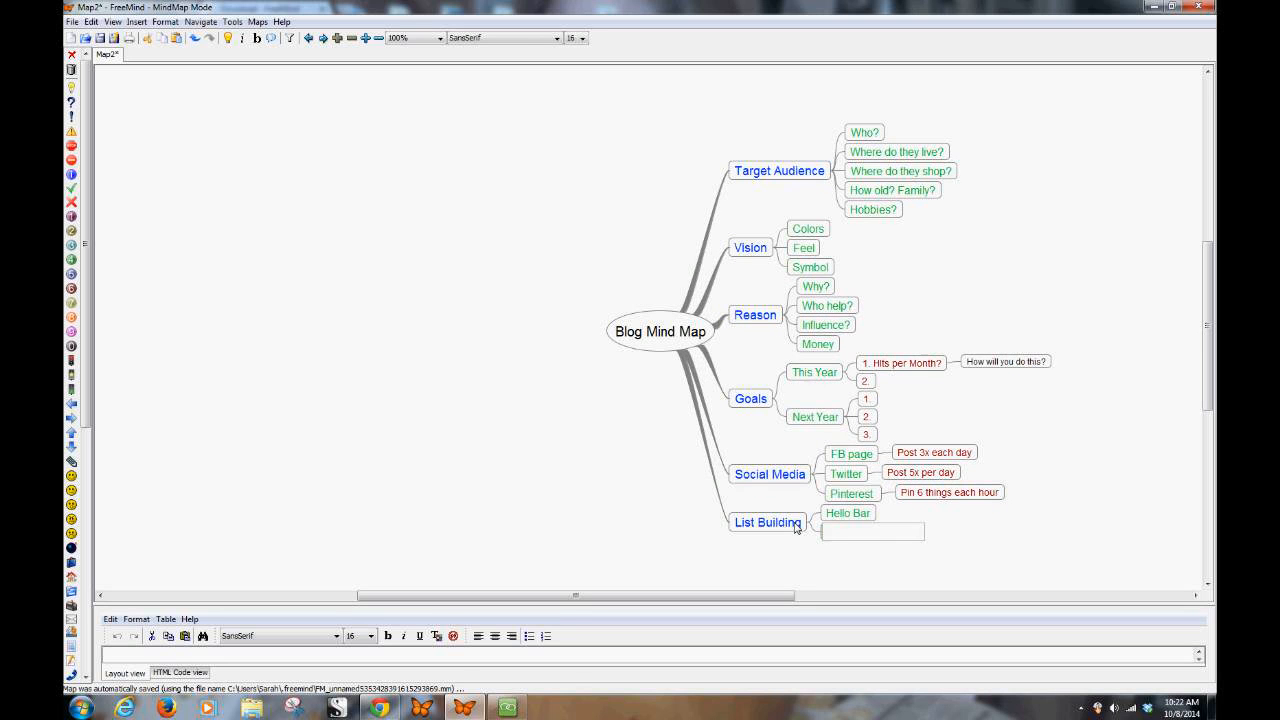
type("RSS")
key("Return")
Add the nodes "Bloglovin" and "Giveaway" below "RSS" in the "List Building" branch.
key("Return")
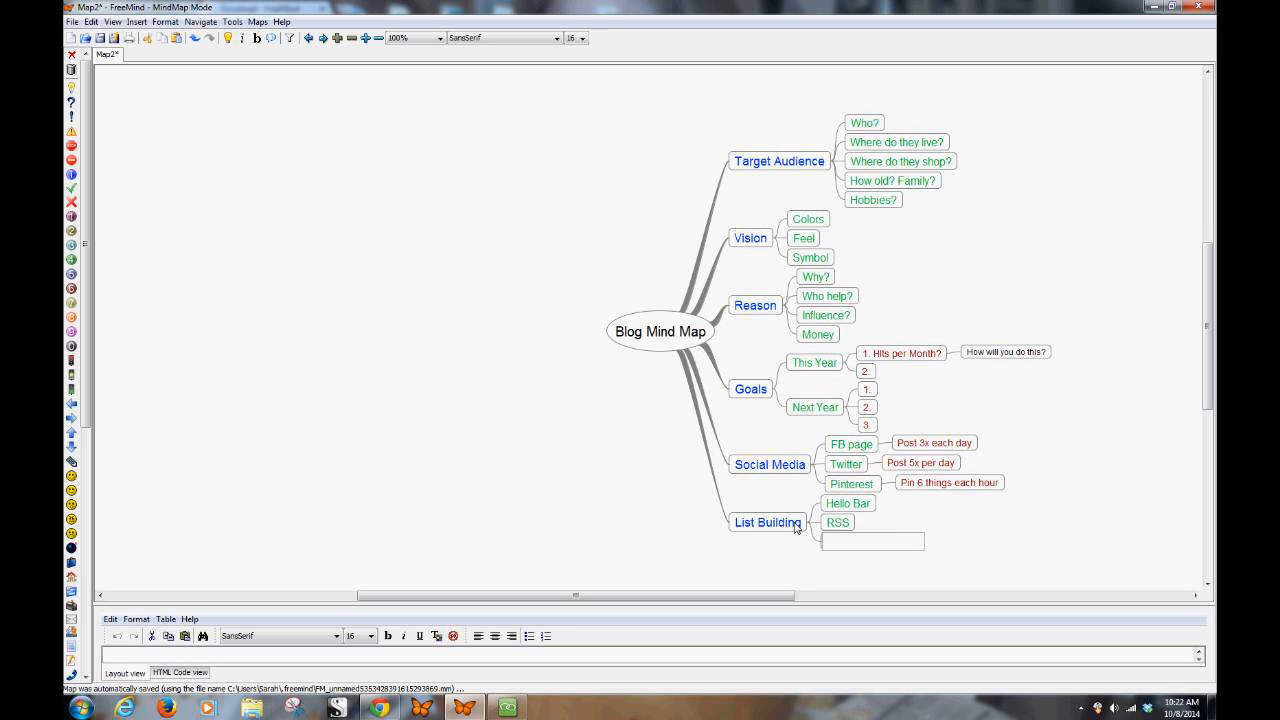
type("Bloglovin")
key("Return")
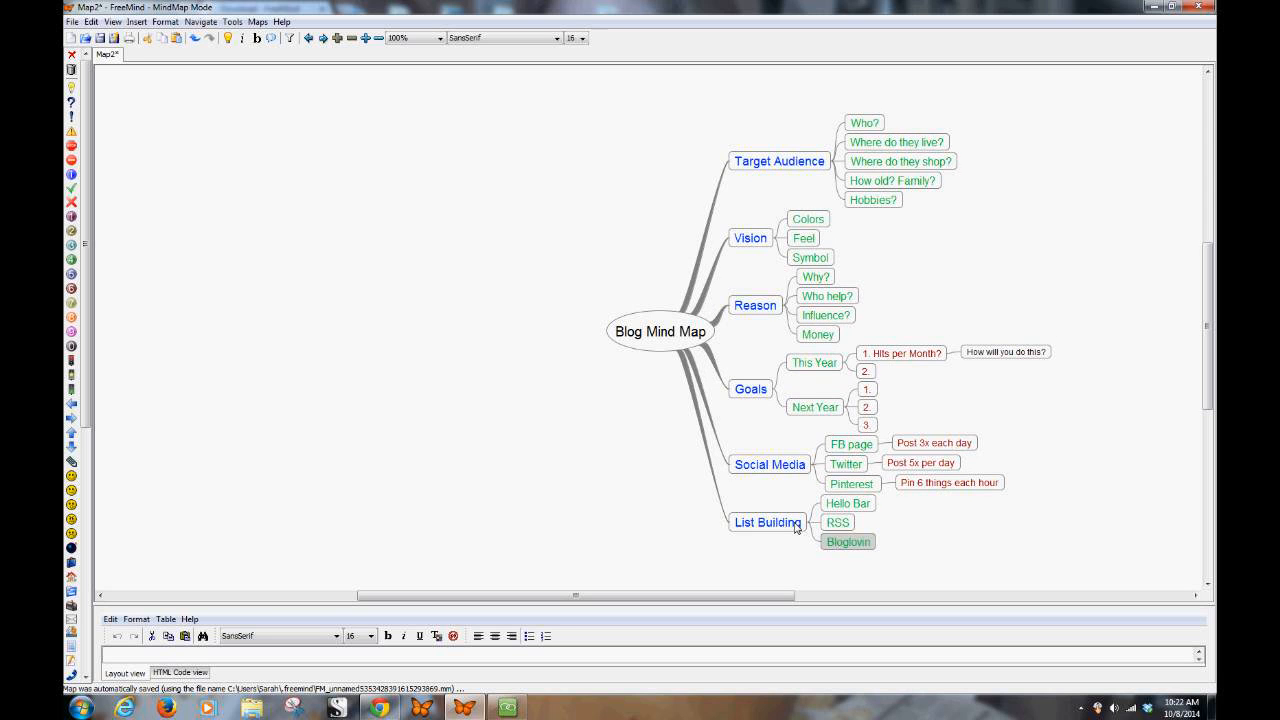
key("Return")
type("Giveawa")
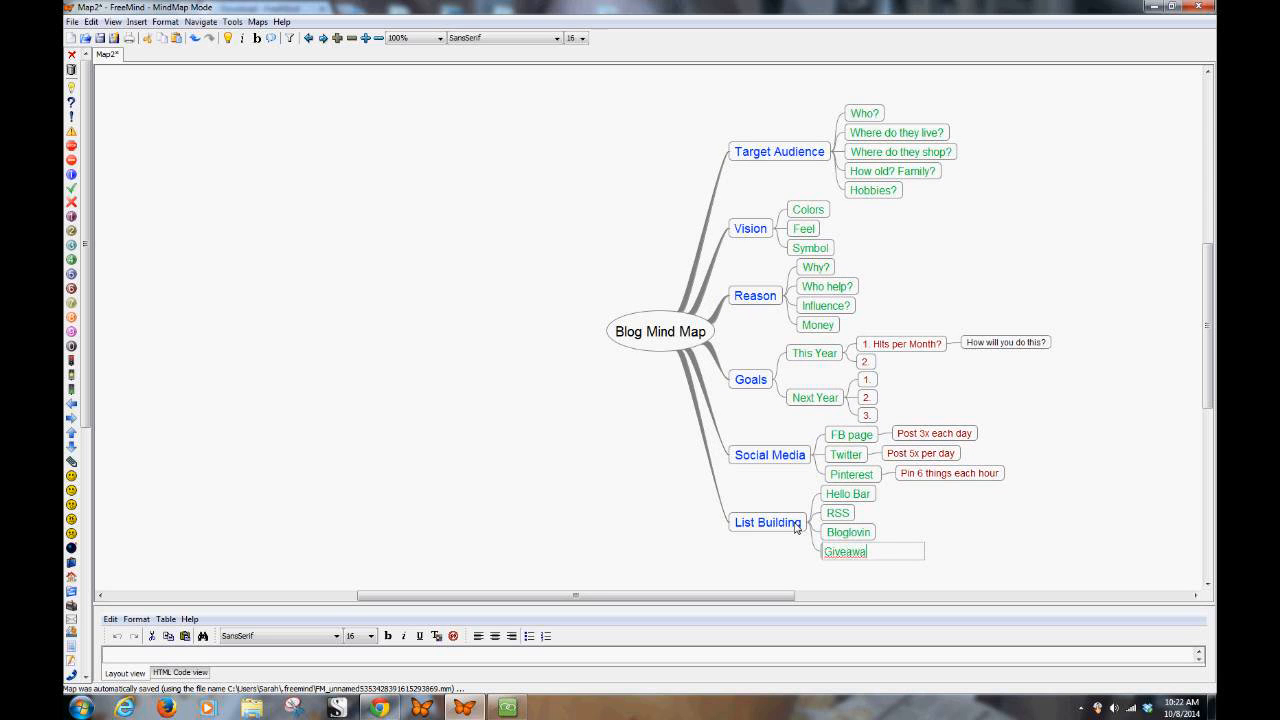
type("y")
key("Return")
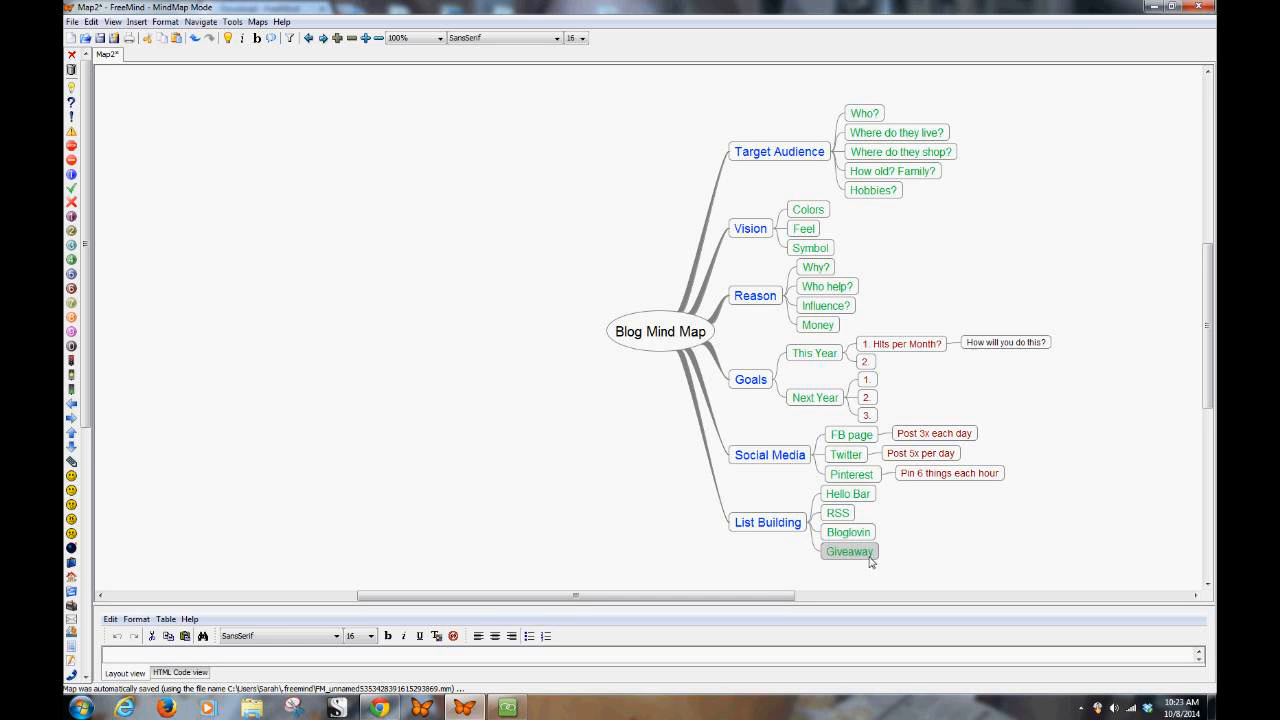
Add a "Site Keywords" branch as a sibling below "List Building".
left_click(753, 527)
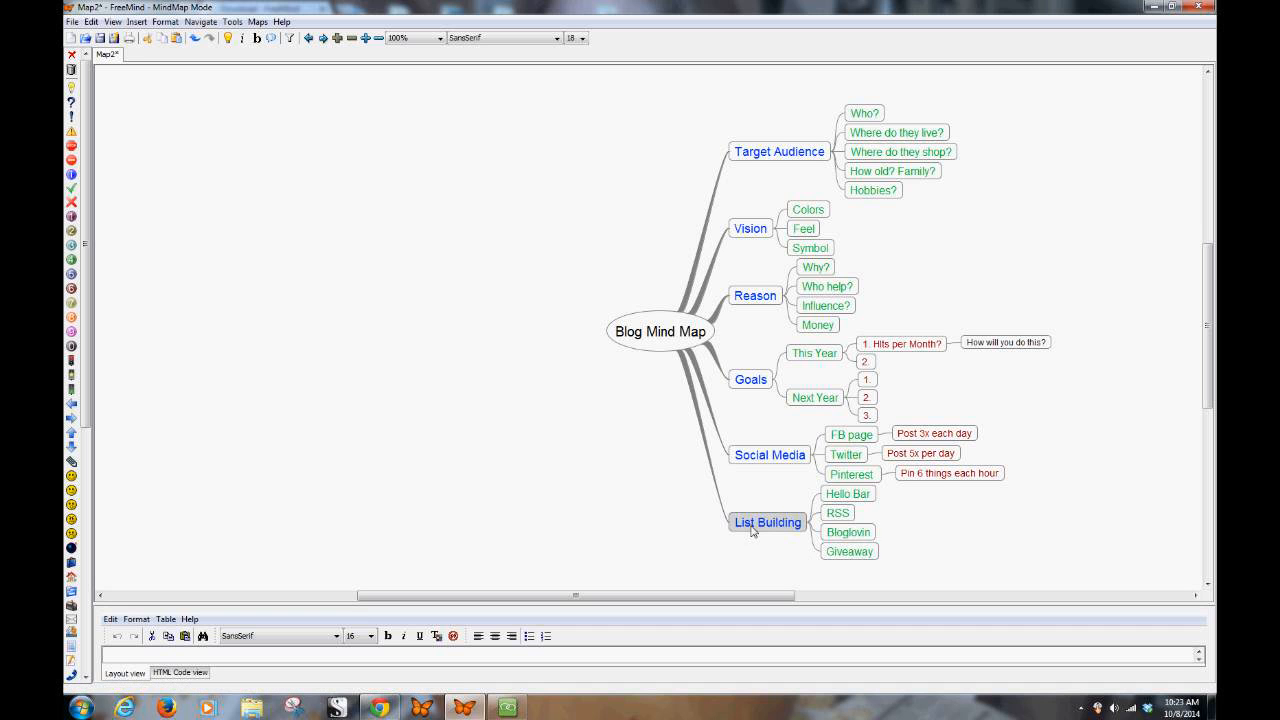
key("Return")
type("Site")
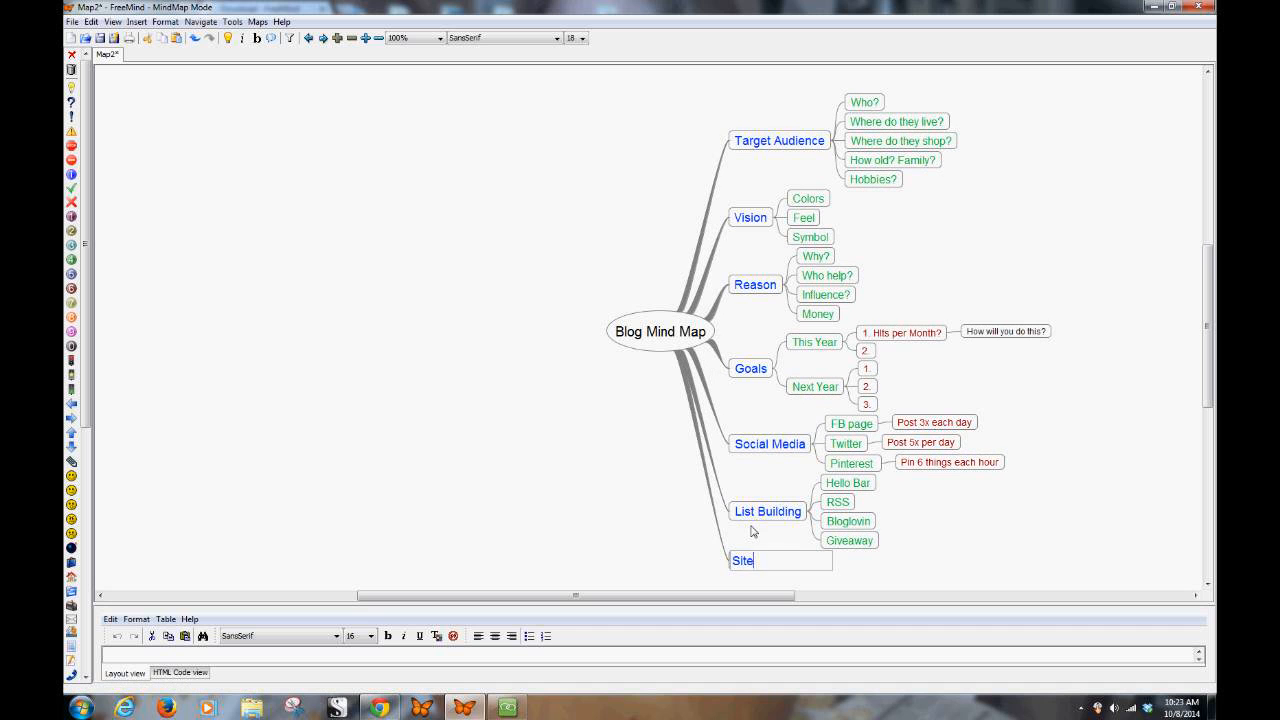
type(" Keywords")
key("Return")
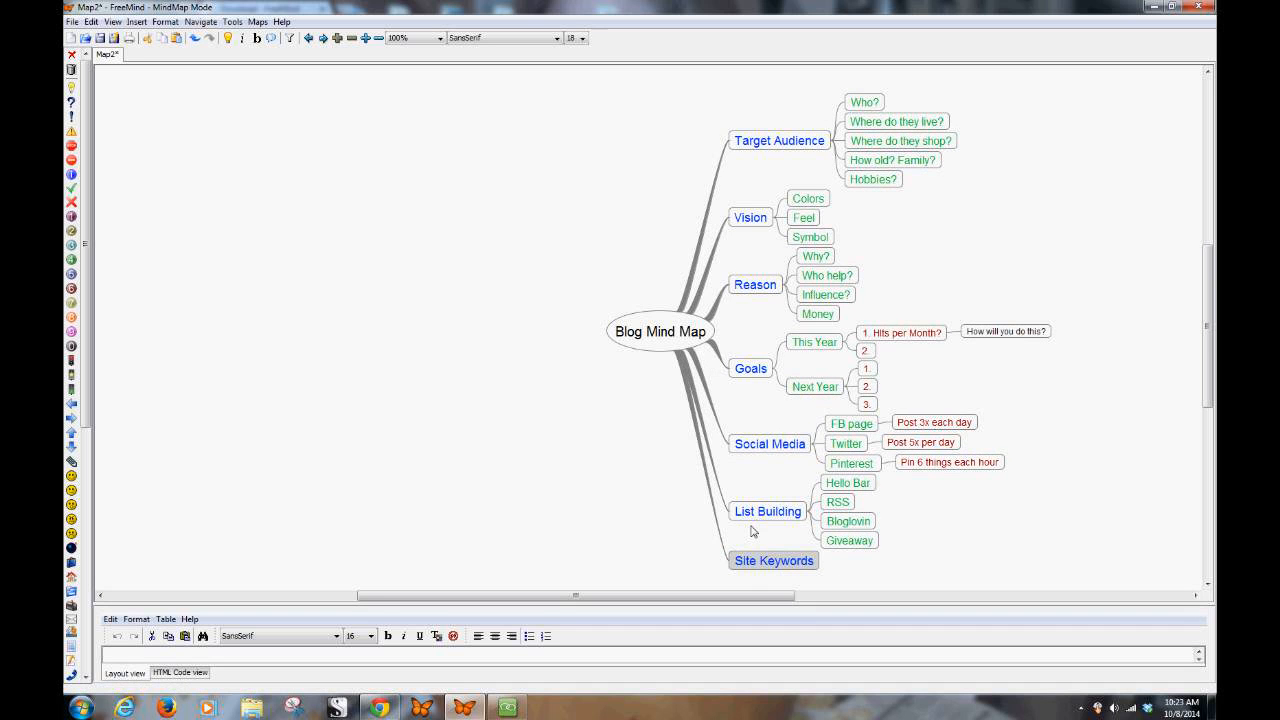
Add the numbered child nodes "1.", "2." and "3." under "Site Keywords".
key("Insert")
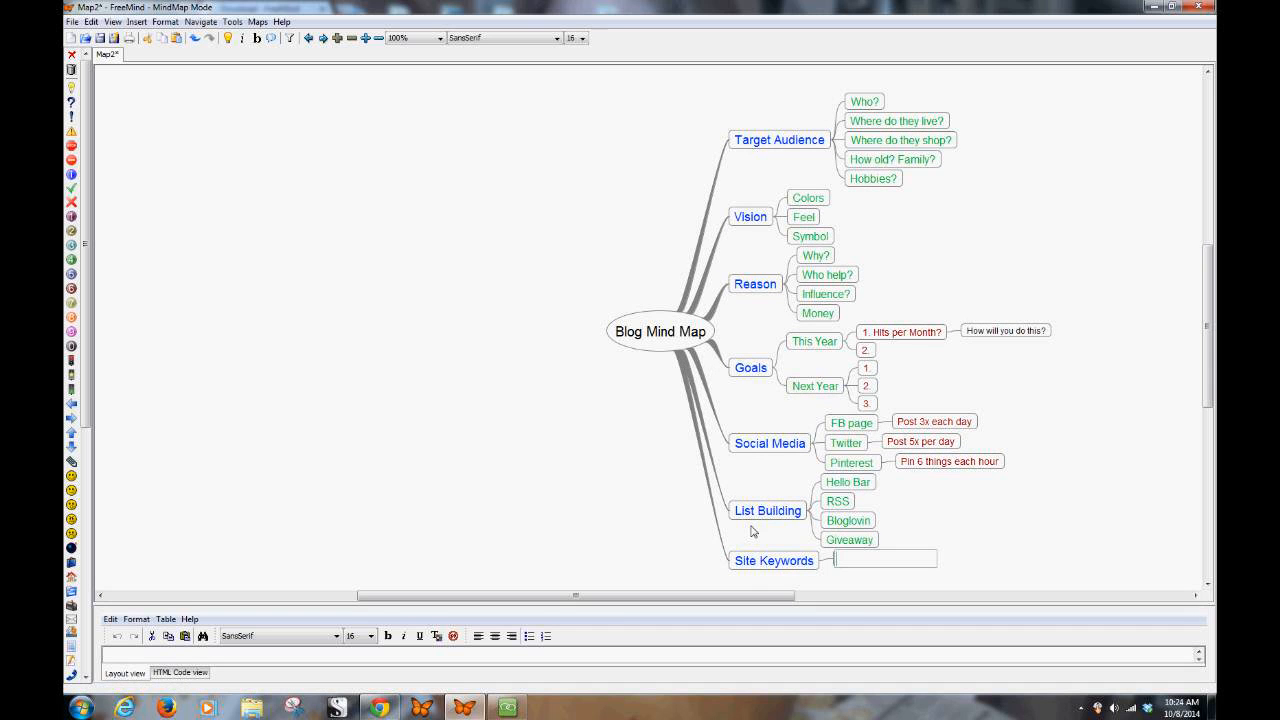
type("1.")
key("Return")
key("Return")
type("2.")
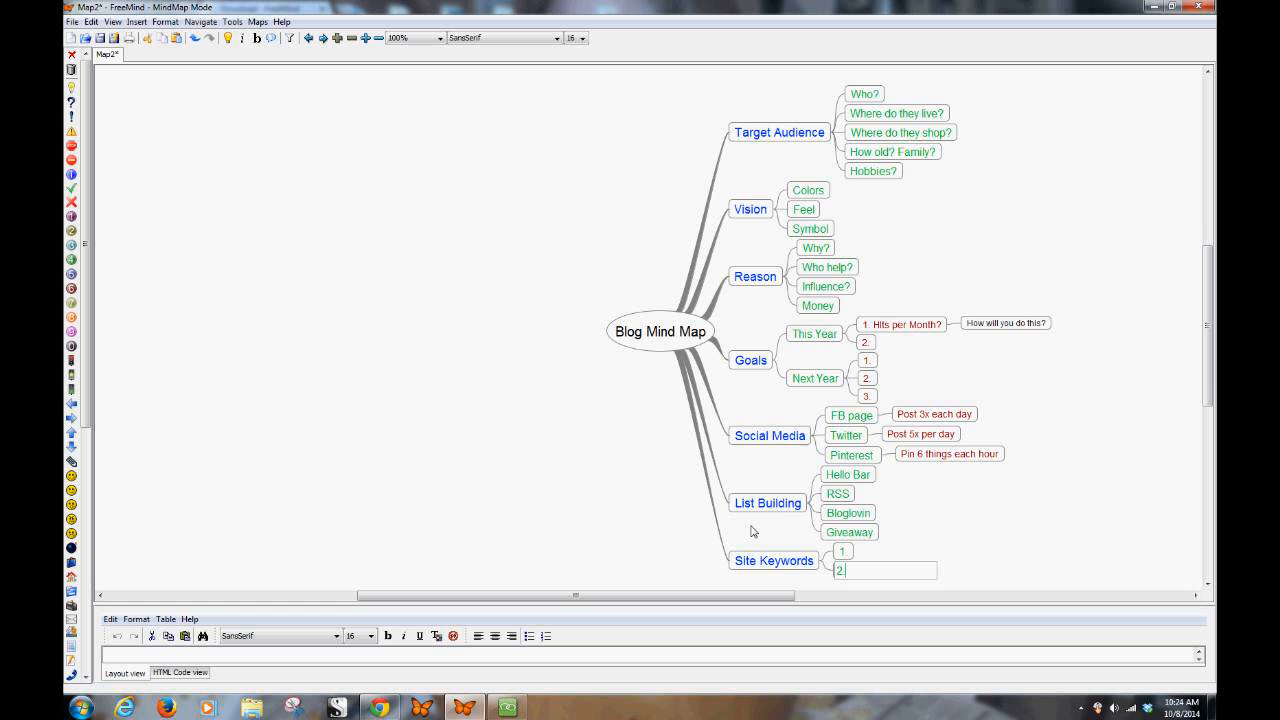
key("Return")
key("Return")
type("3.")
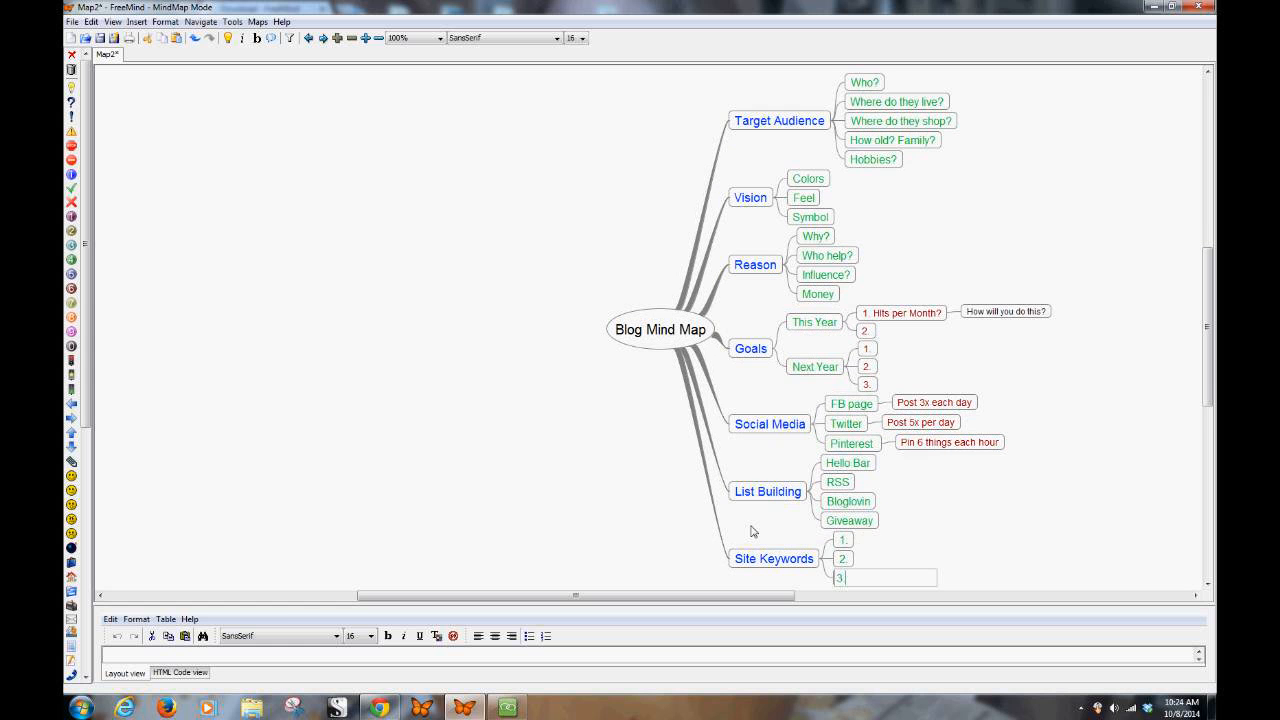
key("Return")
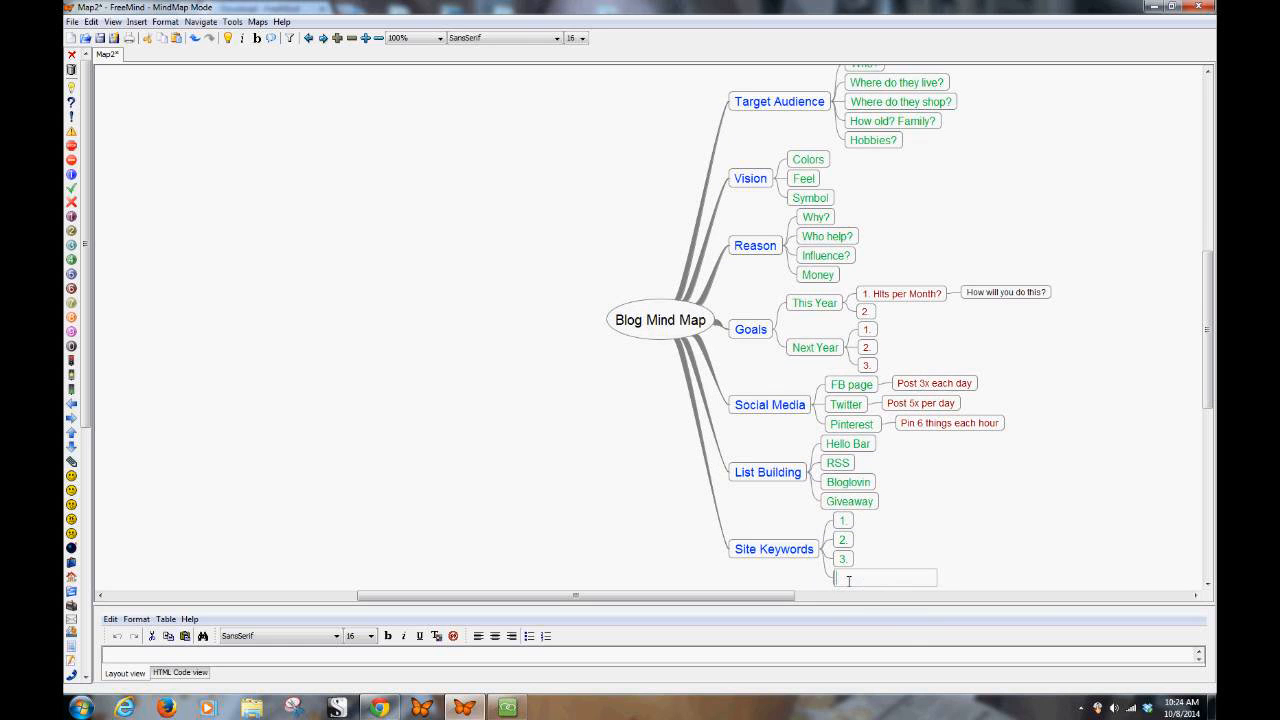
Cut the empty fourth node under "Site Keywords" and confirm the removal.
left_click(950, 566)
right_click(839, 582)
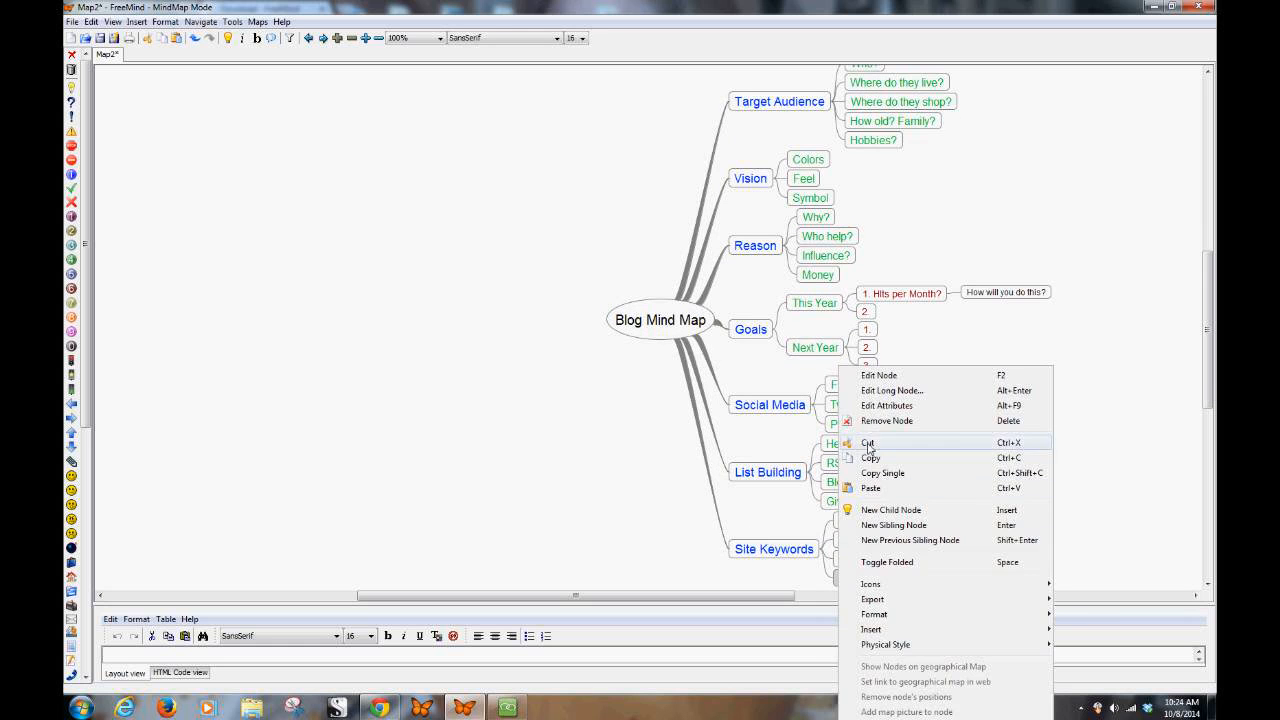
left_click(867, 443)
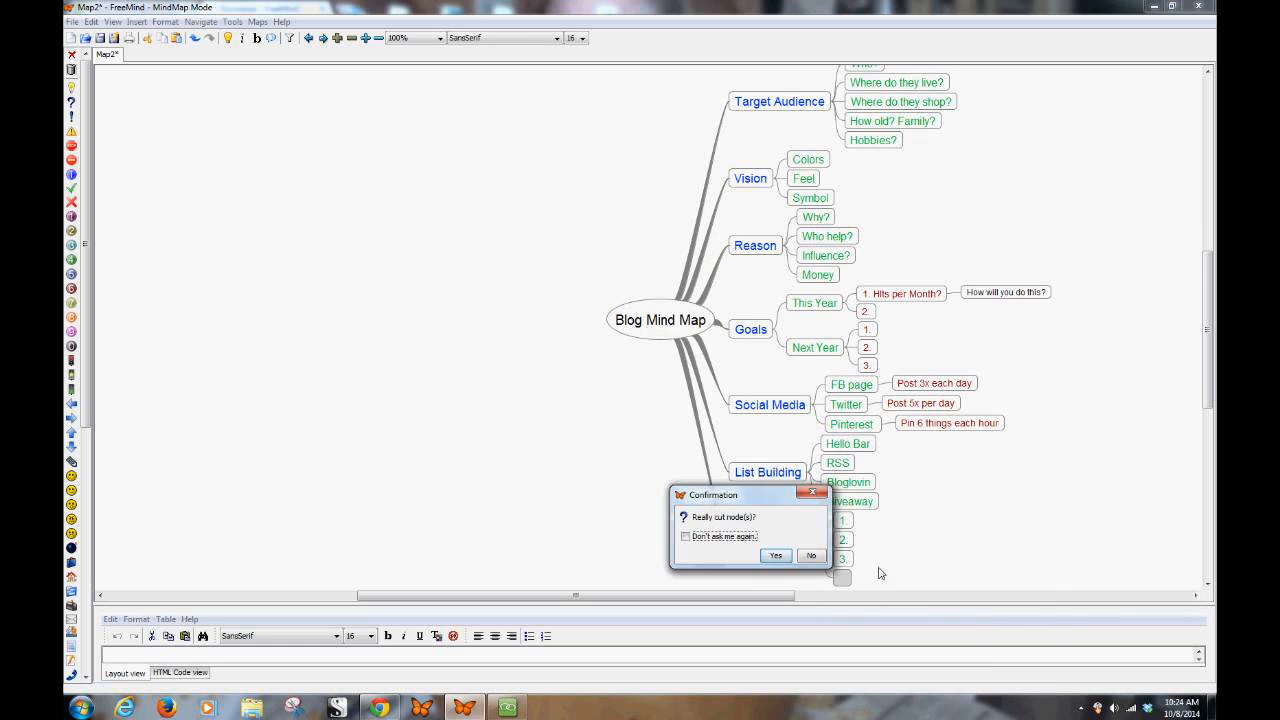
left_click(775, 556)
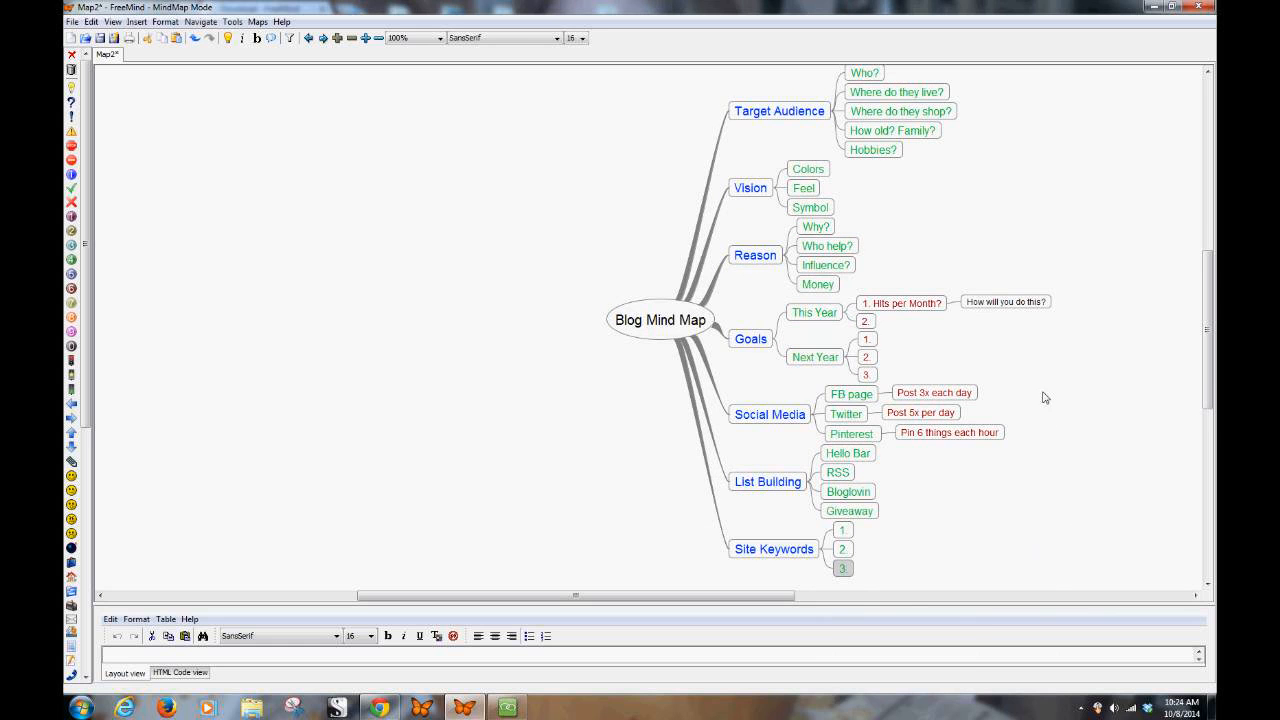
left_click(791, 557)
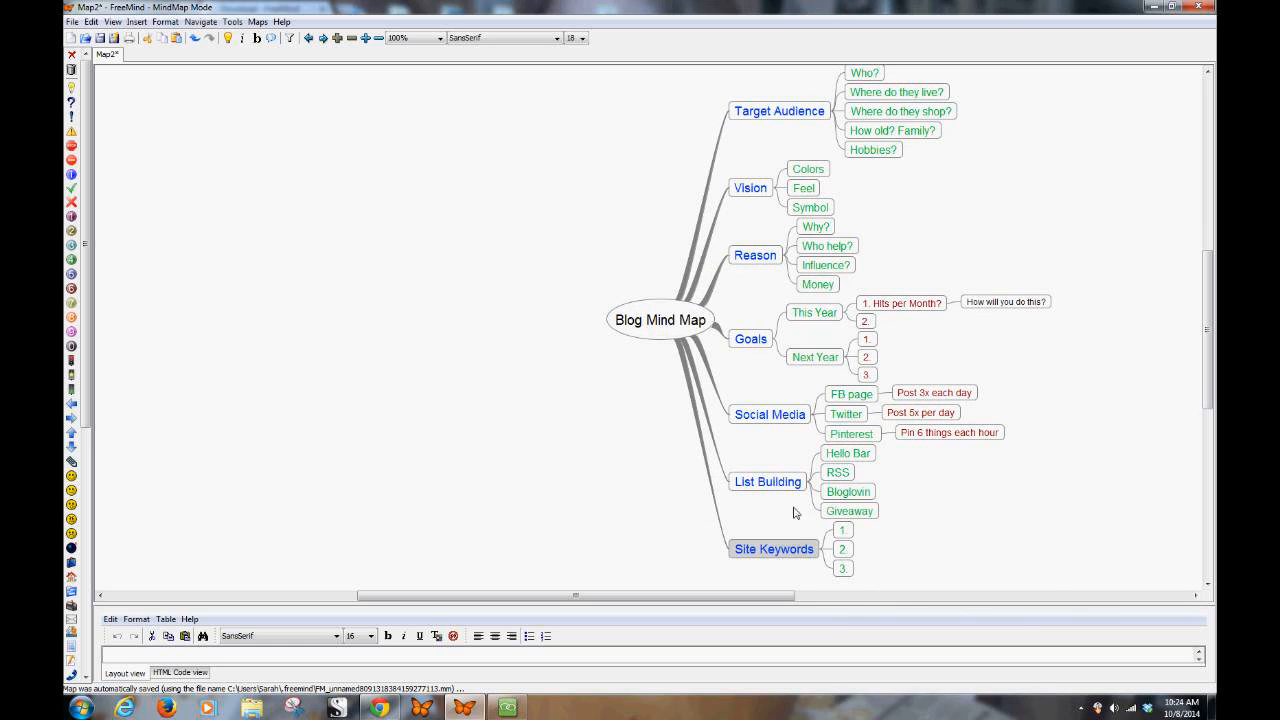
right_click(805, 556)
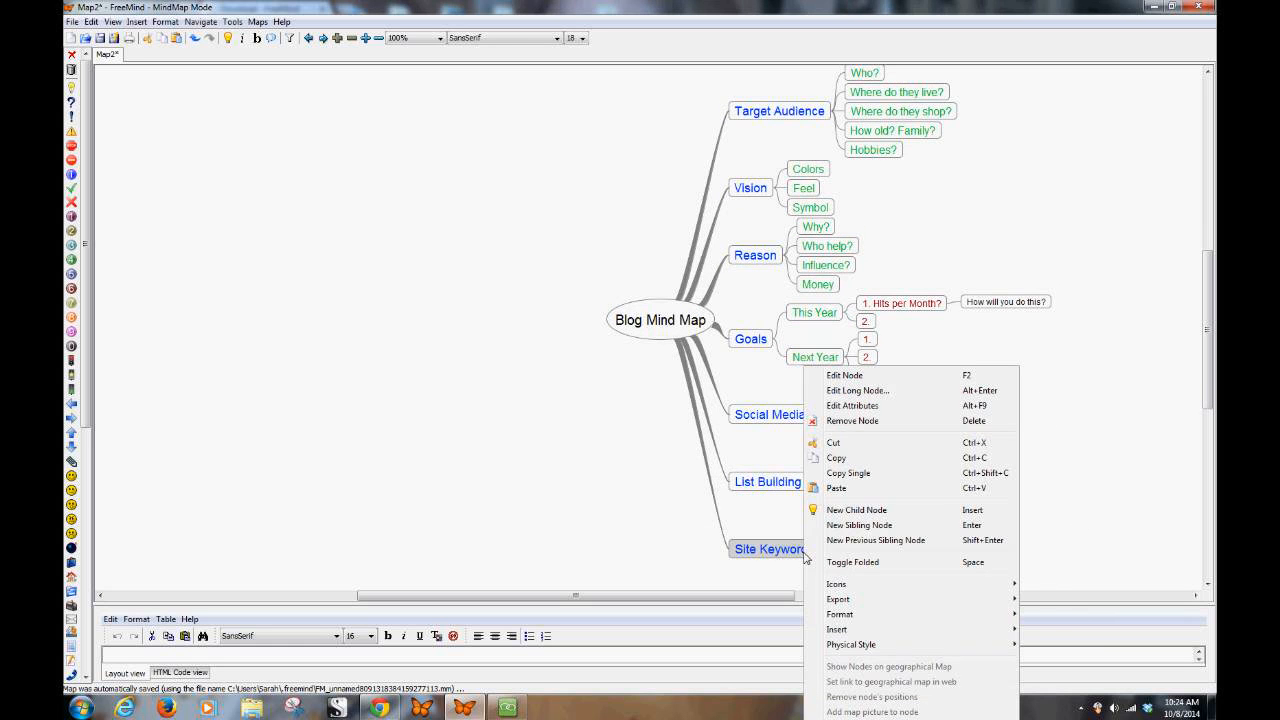
left_click(858, 390)
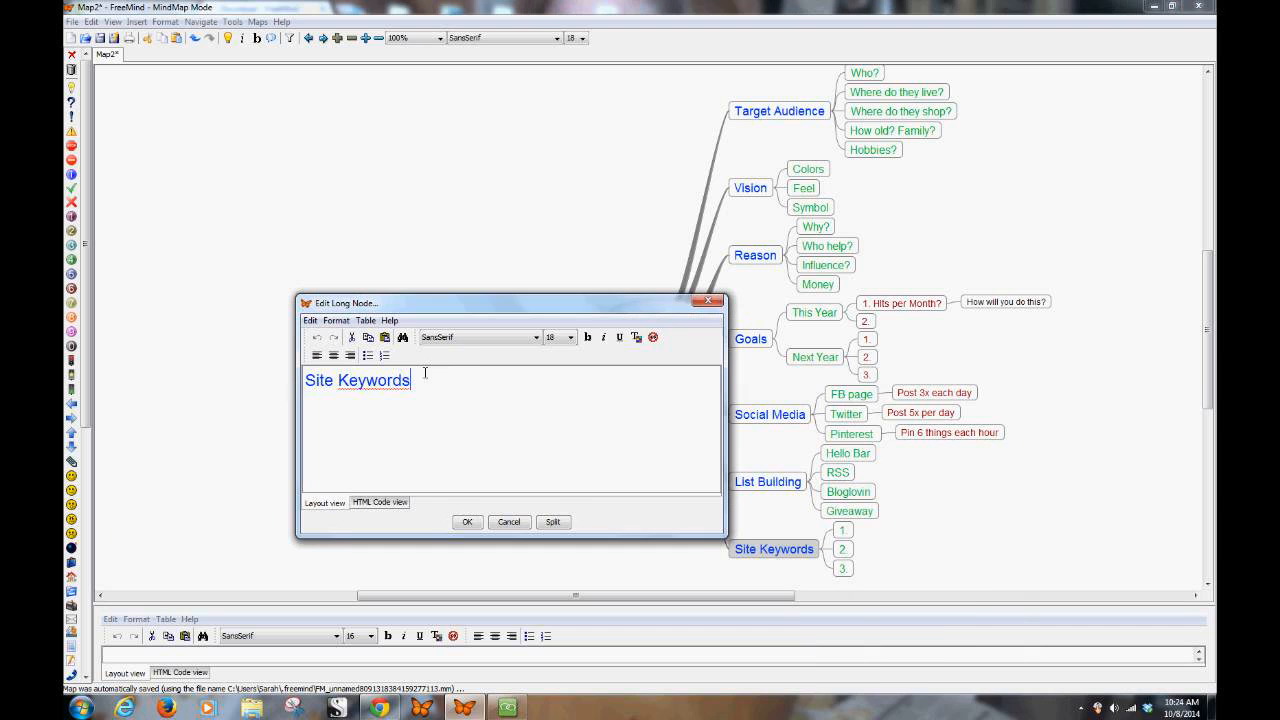
type("-")
left_click(505, 522)
left_click(790, 551)
left_click(805, 553)
left_click(807, 555)
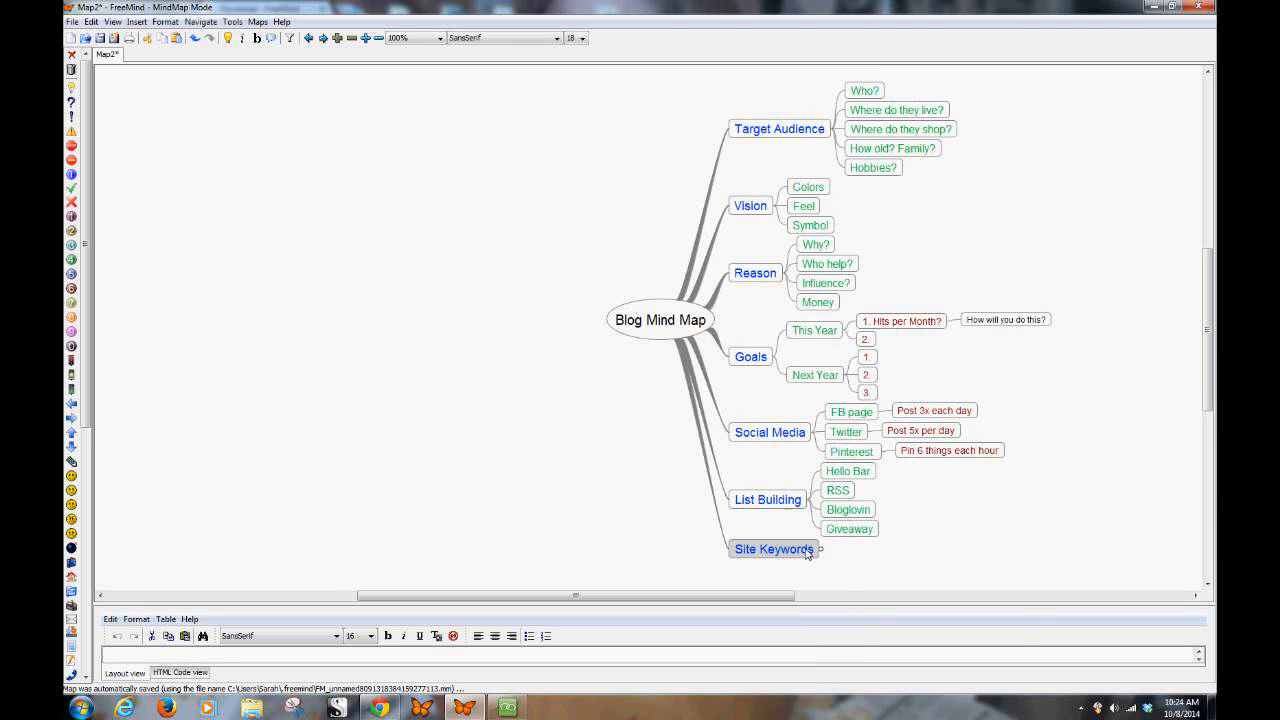
left_click(807, 553)
Extend the "Site Keywords" branch text to "Site Keywords - main thing your site is about".
right_click(806, 552)
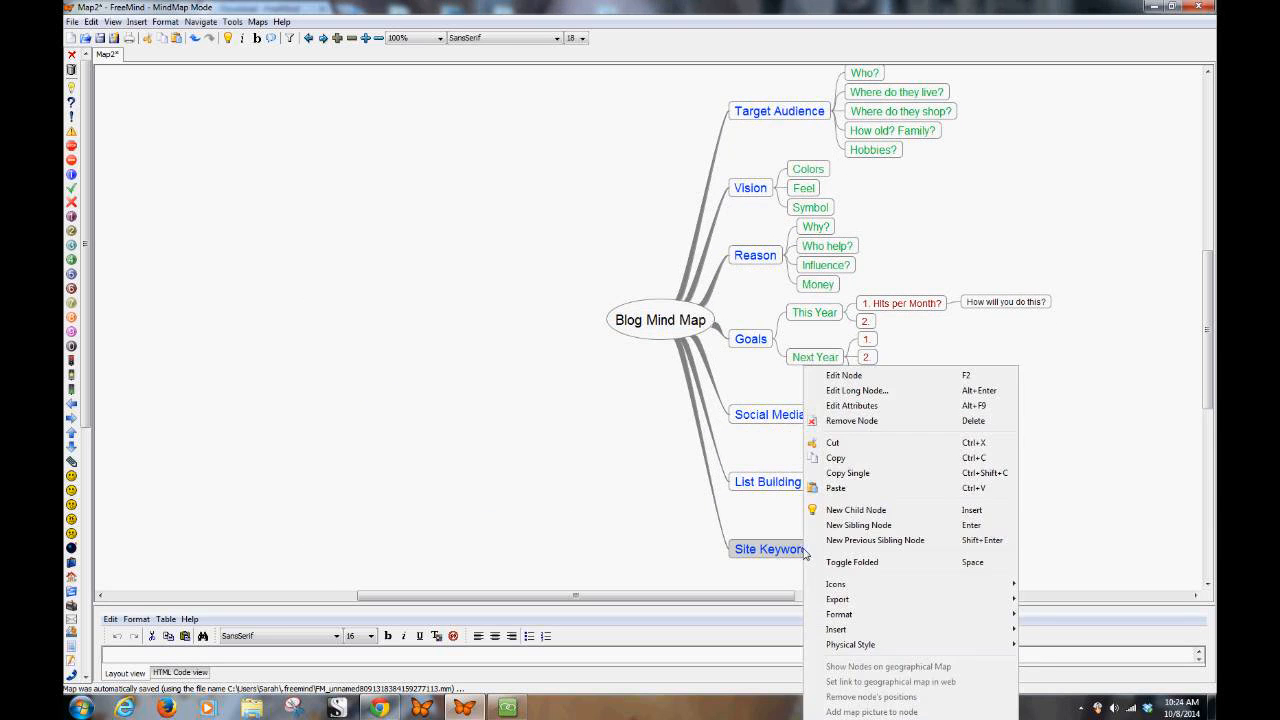
left_click(842, 372)
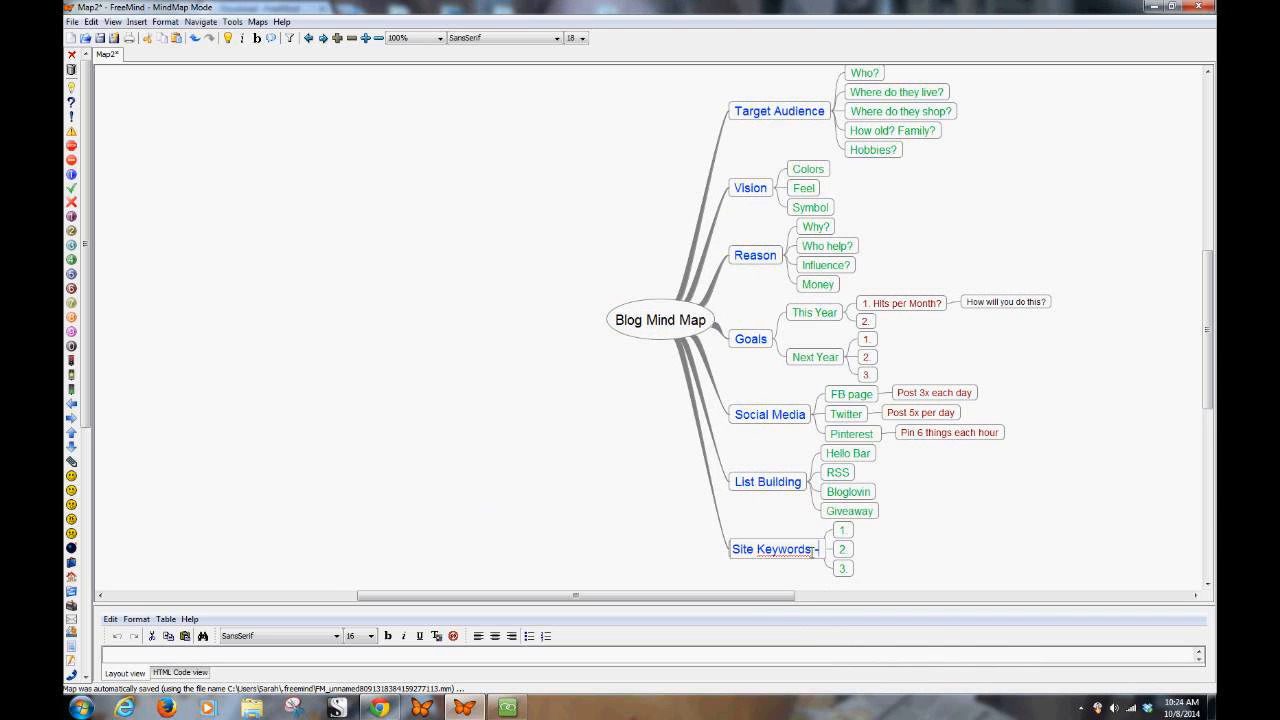
type("- main thing")
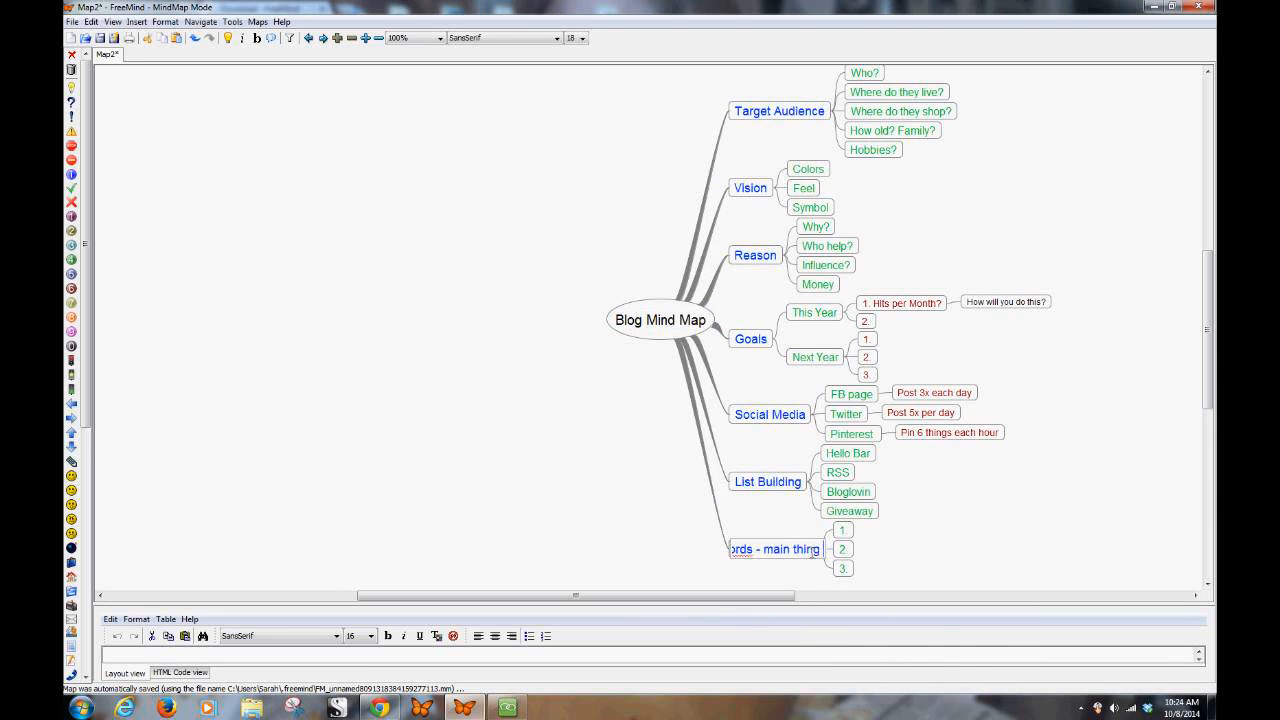
type(" your site is about")
key("Return")
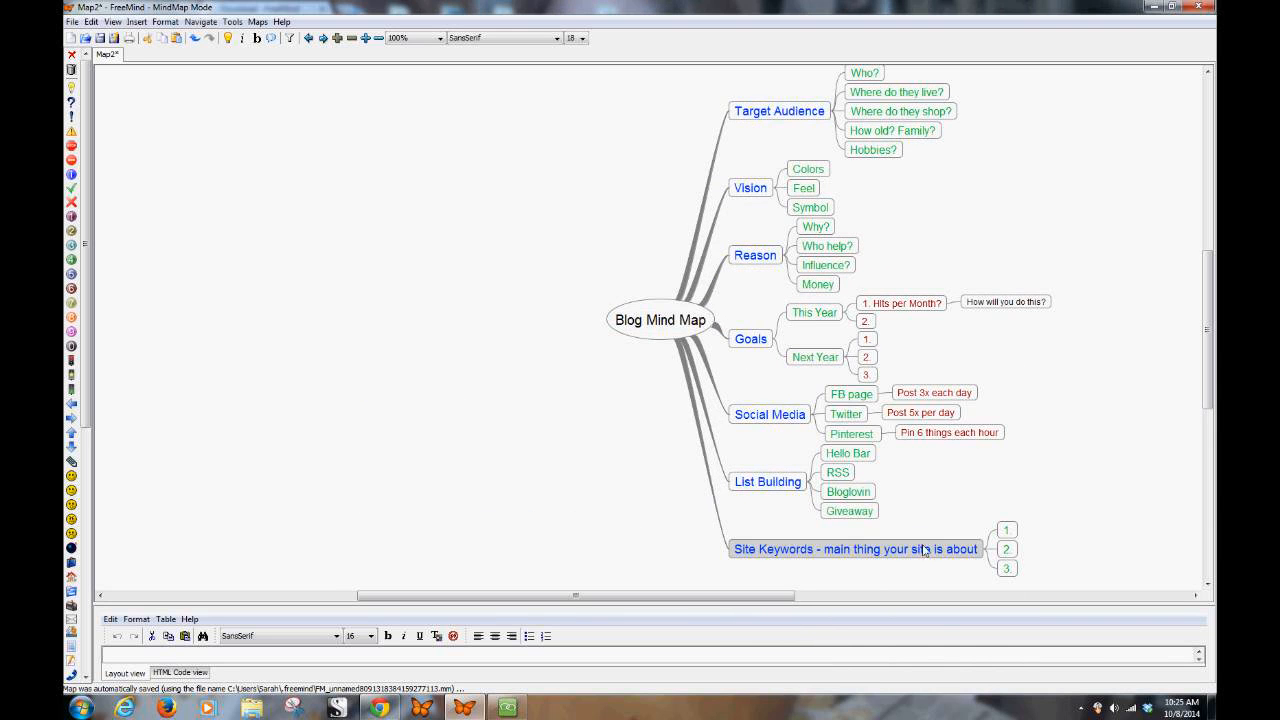
Break the "Site Keywords" node's long text into three lines, splitting before "main" and before "site".
right_click(805, 557)
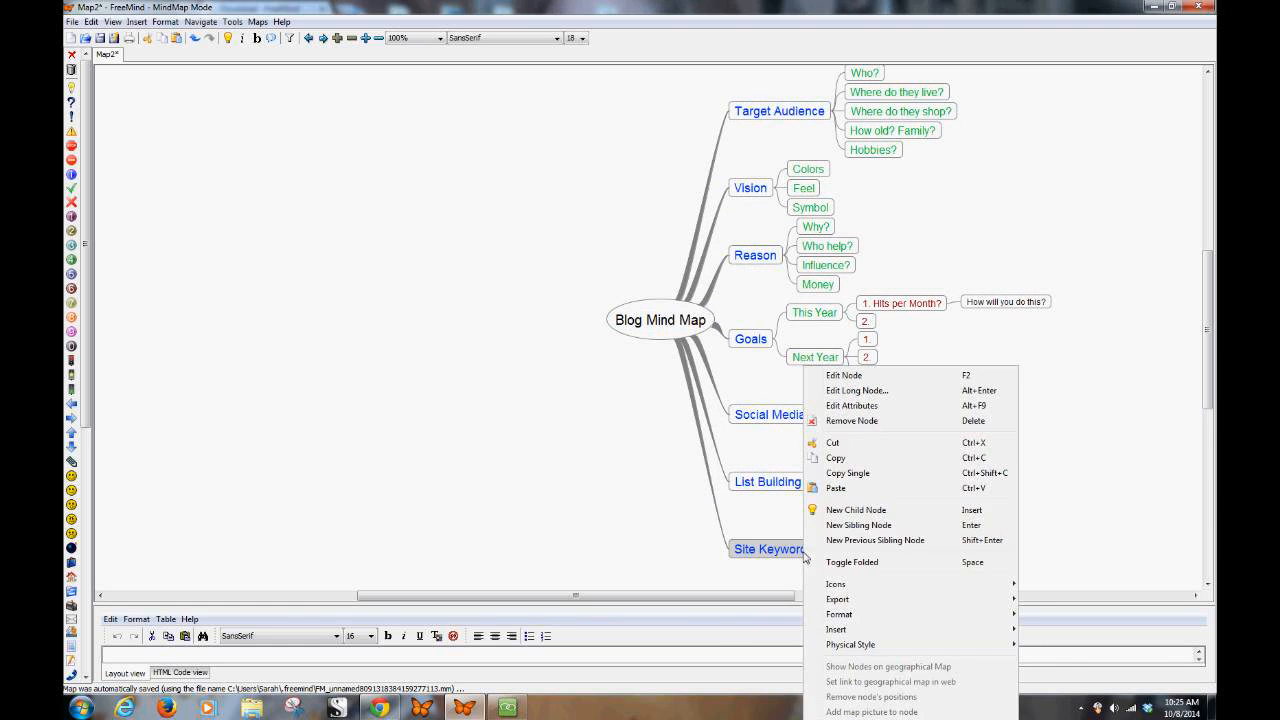
left_click(855, 392)
left_click(430, 404)
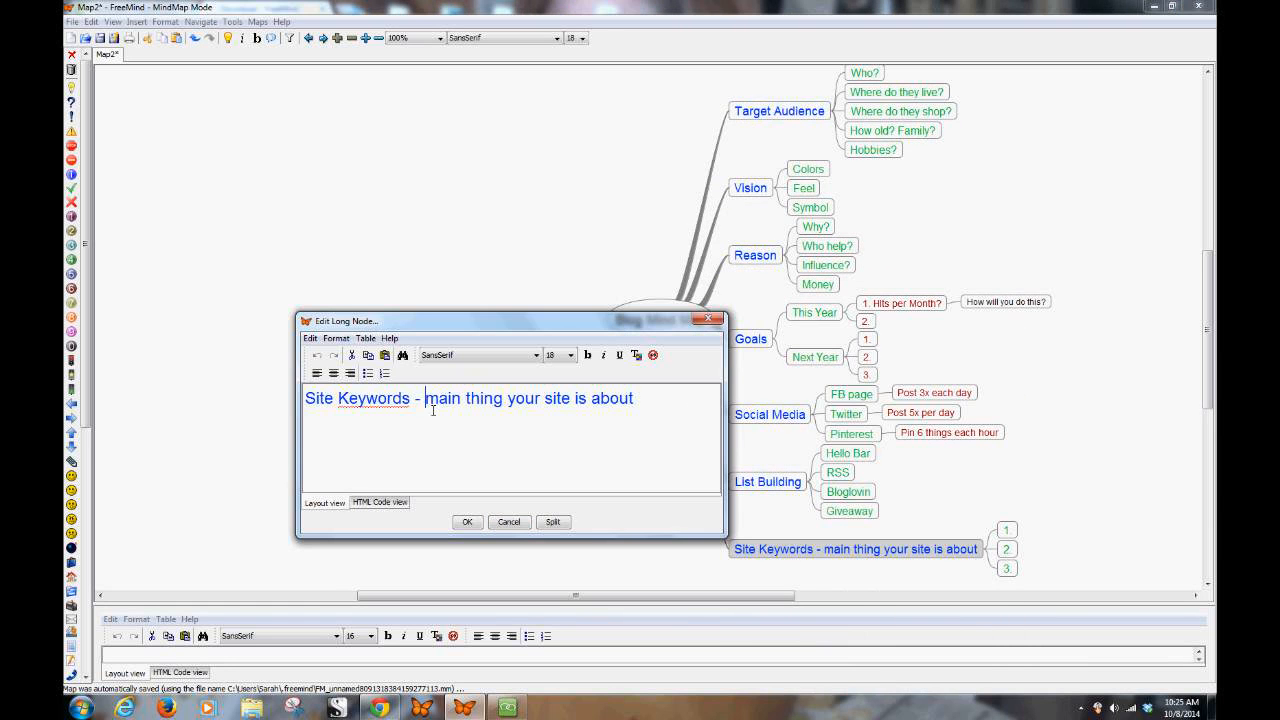
key("Return")
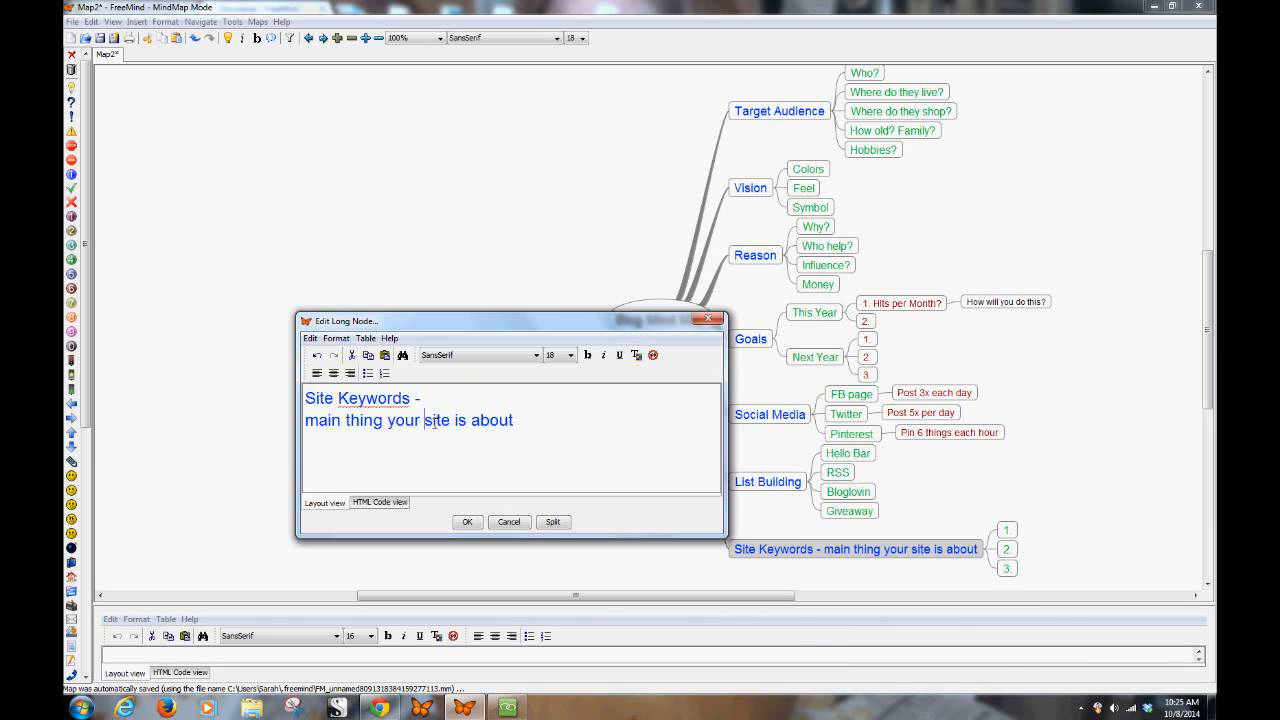
key("Return")
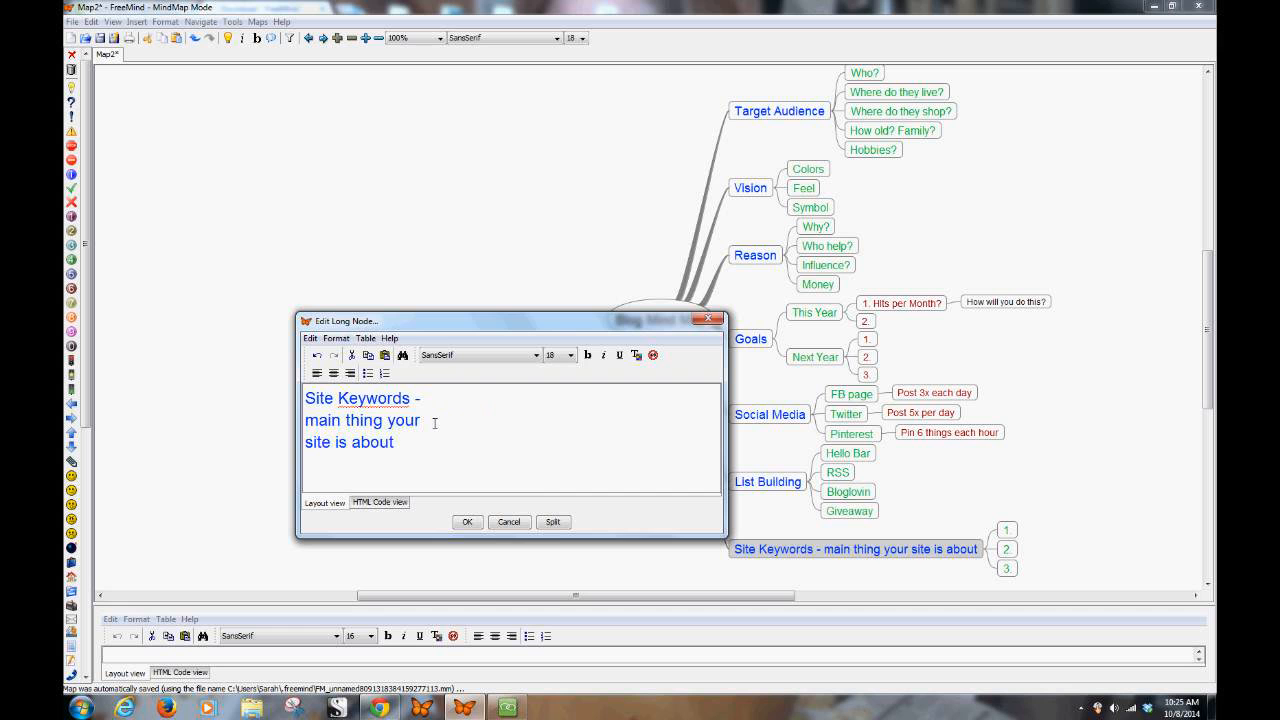
left_click(468, 522)
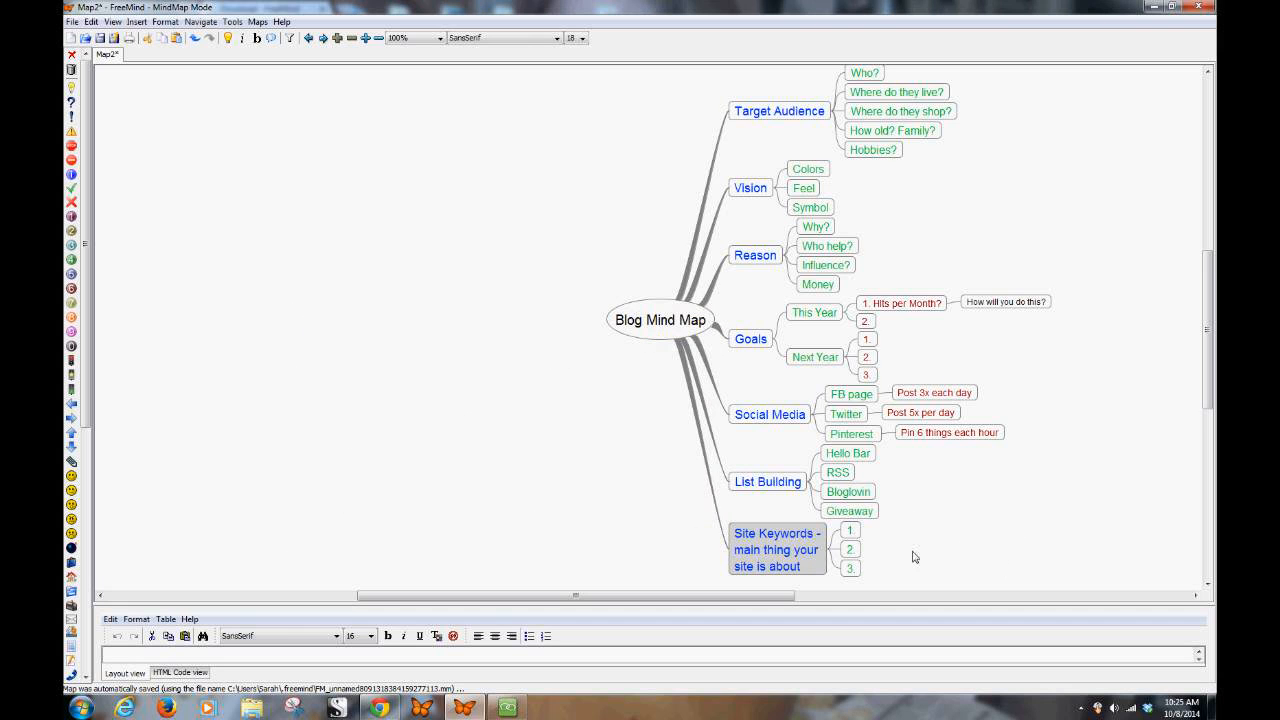
Complete the first numbered node under "Site Keywords" as "1. Parenting".
left_click(852, 532)
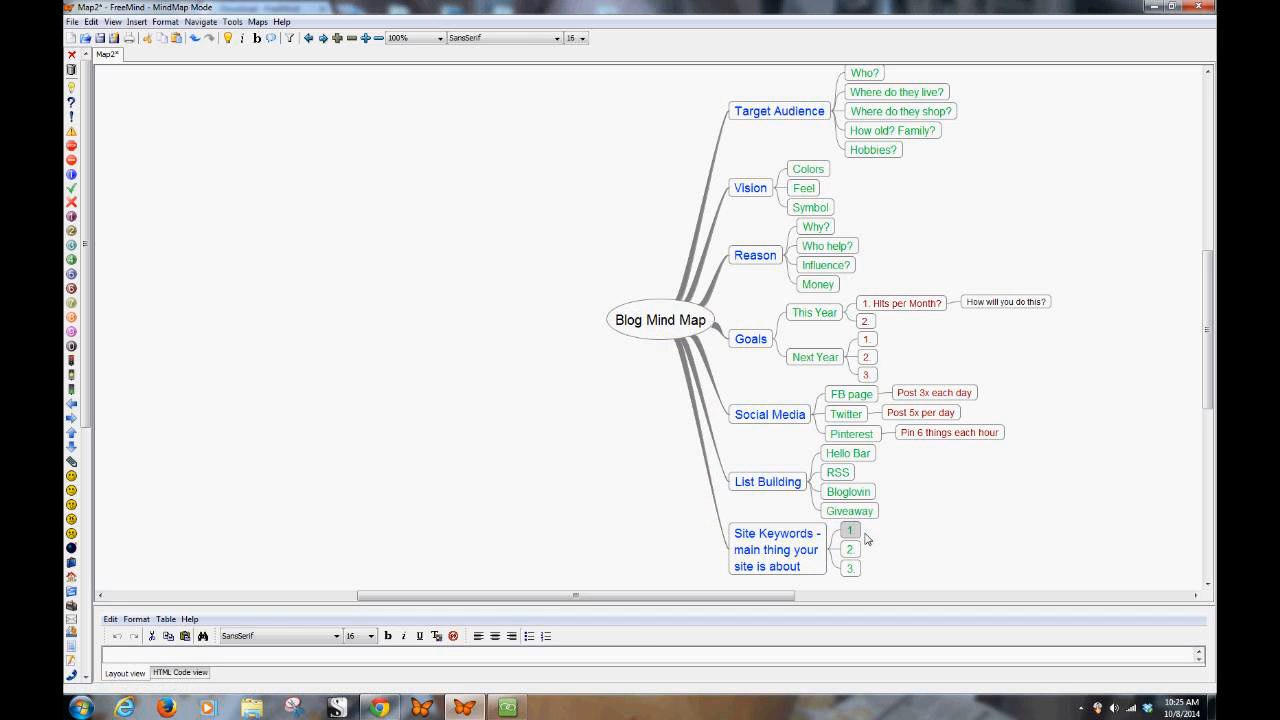
double_click(860, 533)
type("Parenting")
key("Return")
Complete the second numbered node under "Site Keywords" as "2. Healthy Living".
double_click(858, 552)
type("Healthin")
type("g Living")
key("Left")
key("Left")
key("Left")
key("Left")
key("Left")
key("Left")
key("Left")
key("BackSpace")
key("BackSpace")
key("BackSpace")
type("y")
Complete the third numbered node under "Site Keywords" as "3. Kids".
left_click(853, 570)
double_click(855, 571)
type("Kids")
key("Return")
Add the child nodes "Mistakes", "Hacks" and "Books" under "1. Parenting".
left_click(900, 535)
key("Insert")
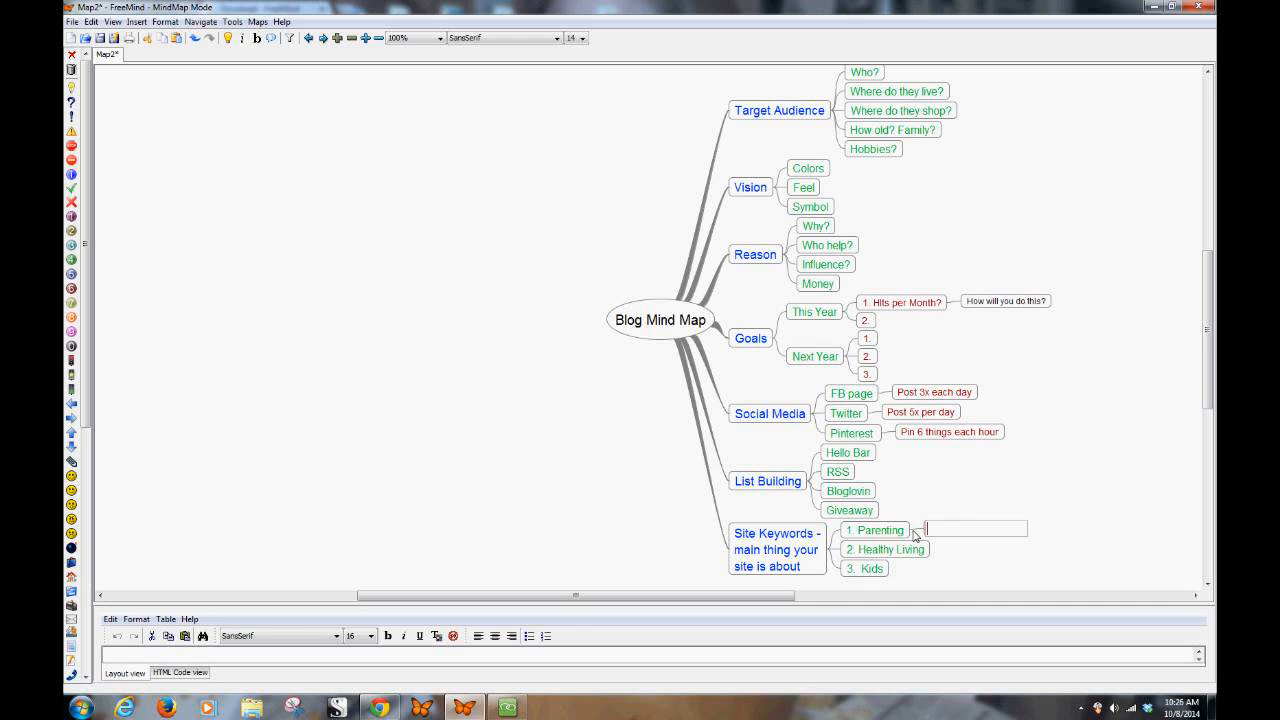
type("Mistakes")
key("Return")
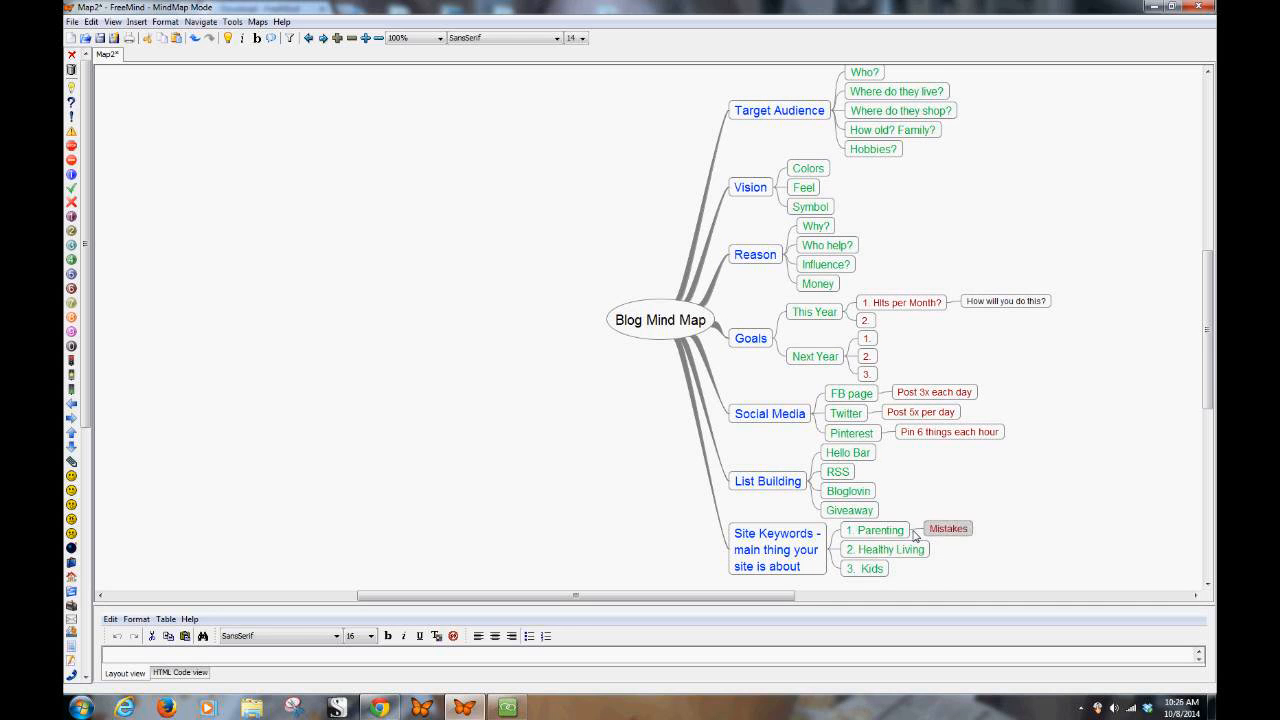
key("Return")
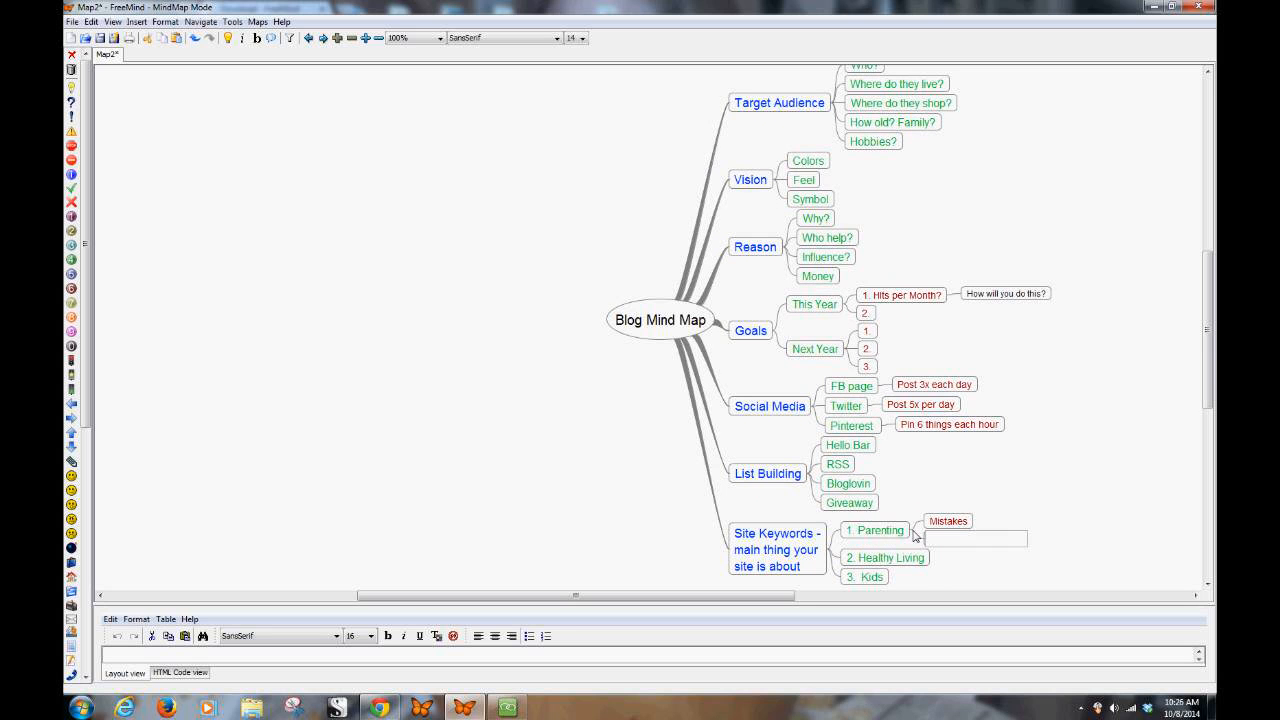
type("Hacks")
key("Return")
key("Return")
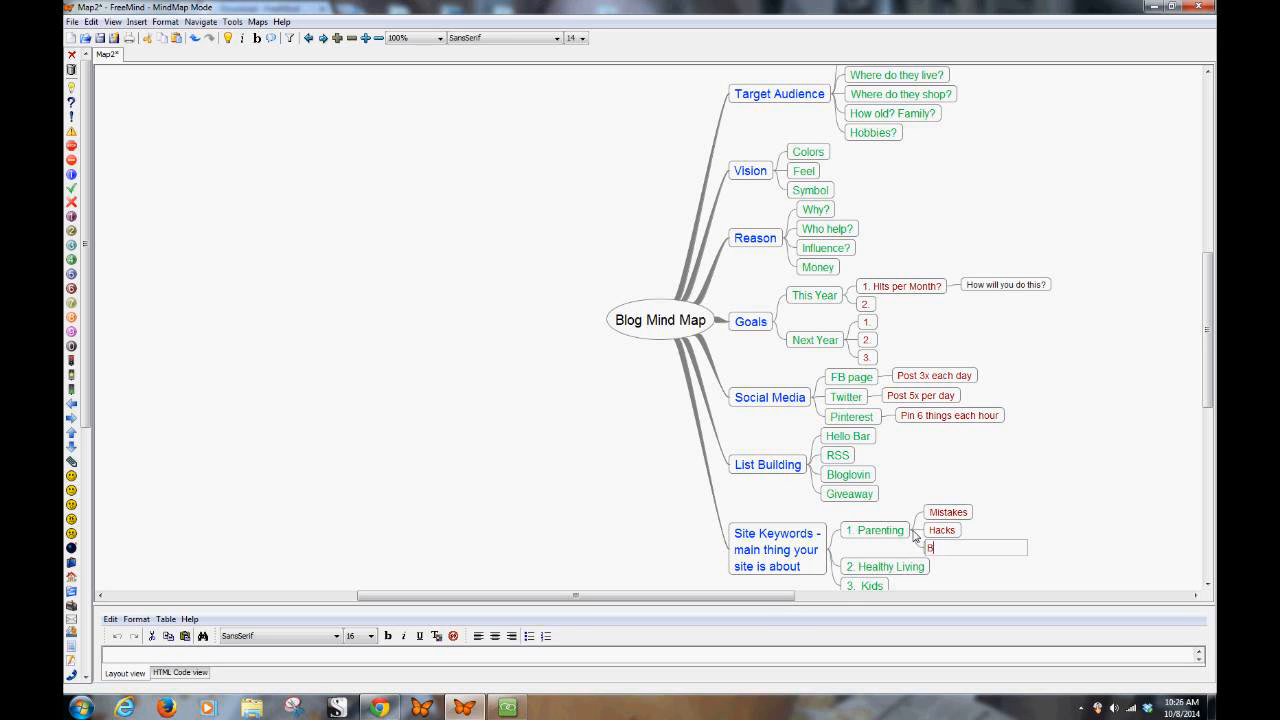
type("Books")
key("Return")
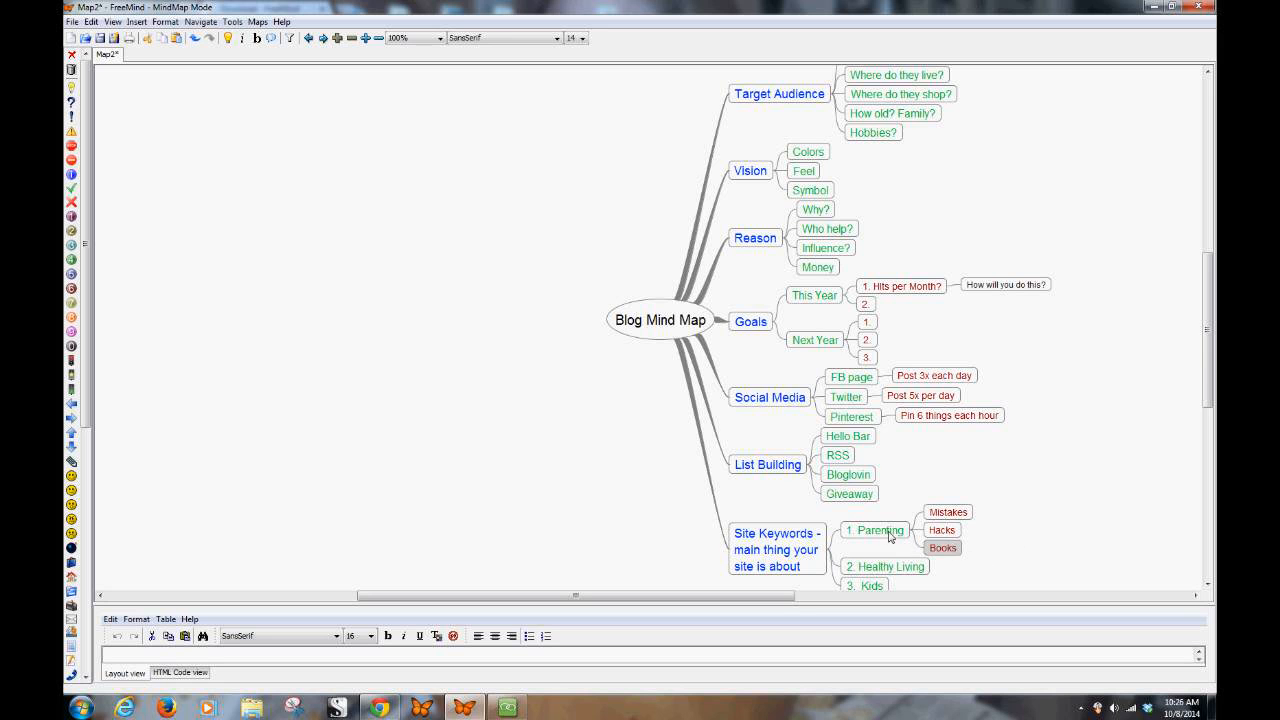
Review the mind map's branches from "Target Audience" down to "Site Keywords".
scroll(903, 537, "down", 2)
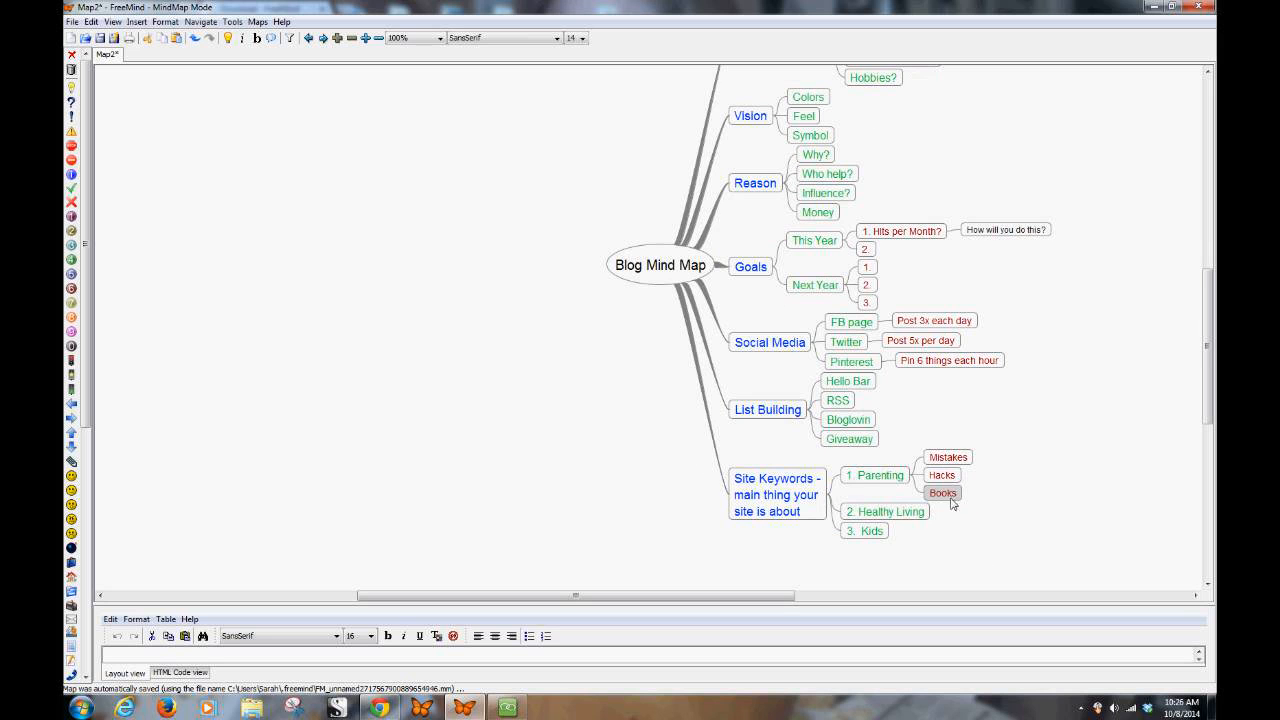
left_click(919, 514)
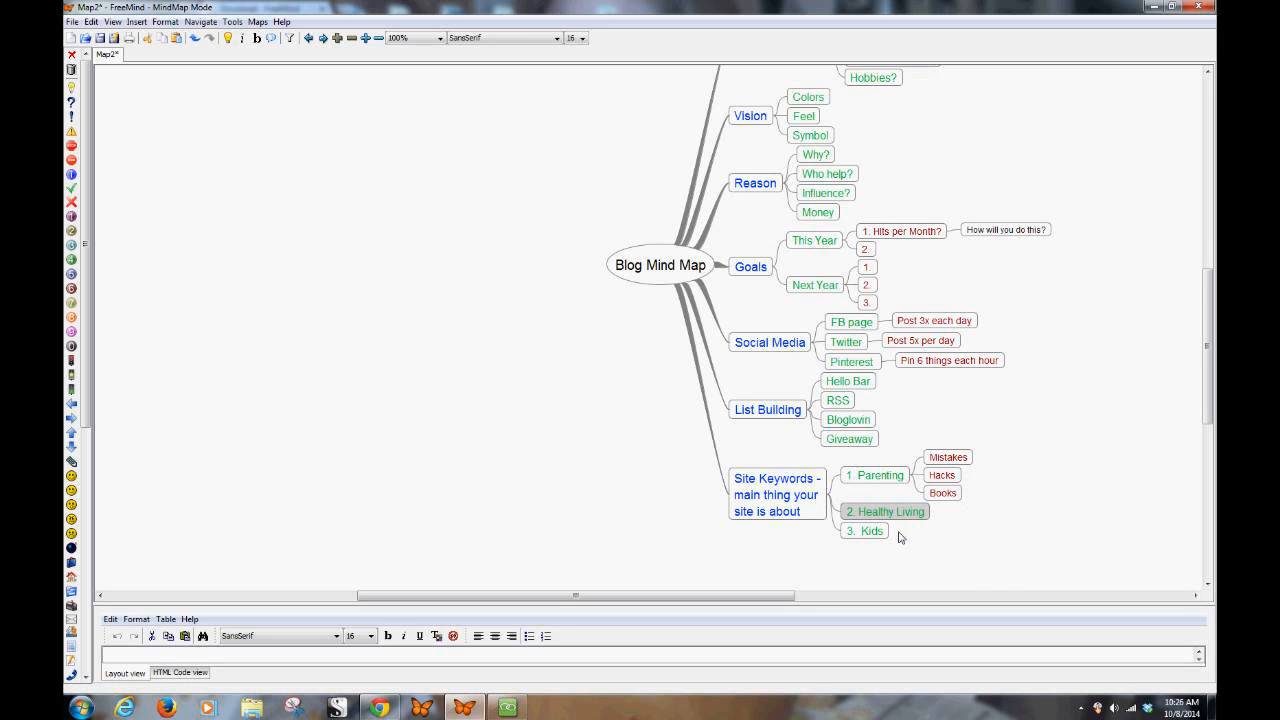
scroll(966, 535, "up", 5)
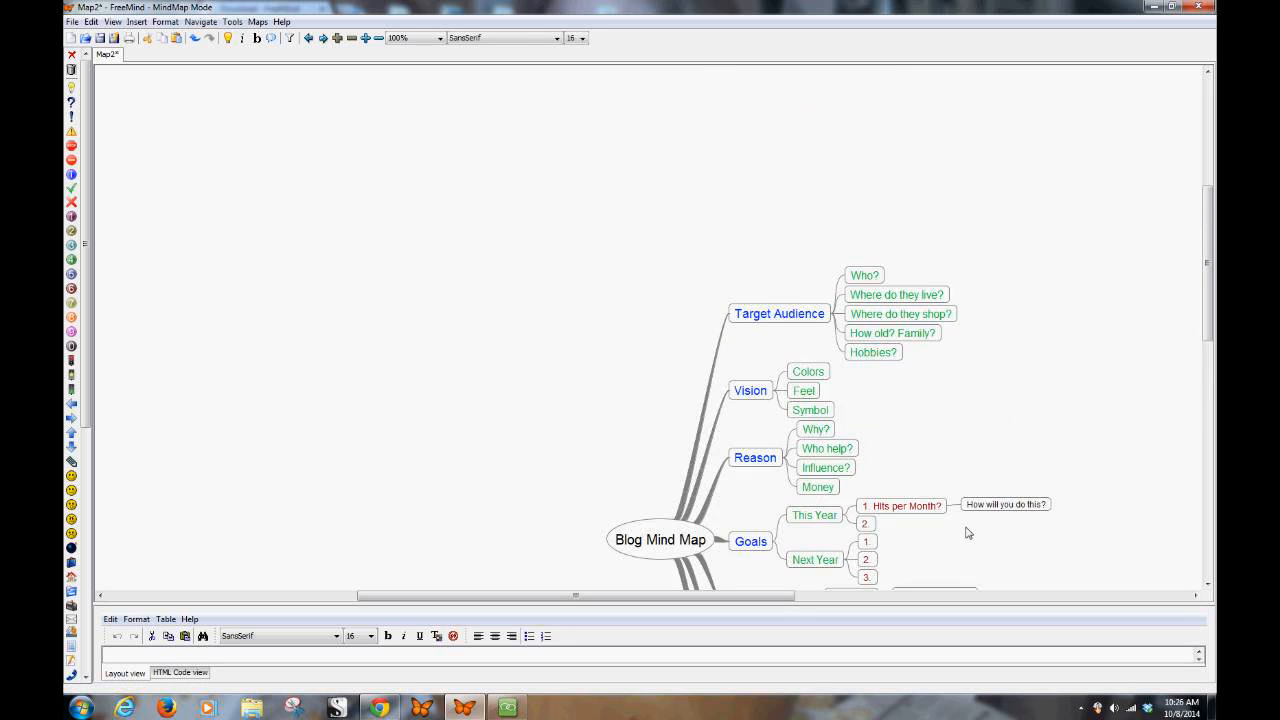
scroll(966, 532, "down", 4)
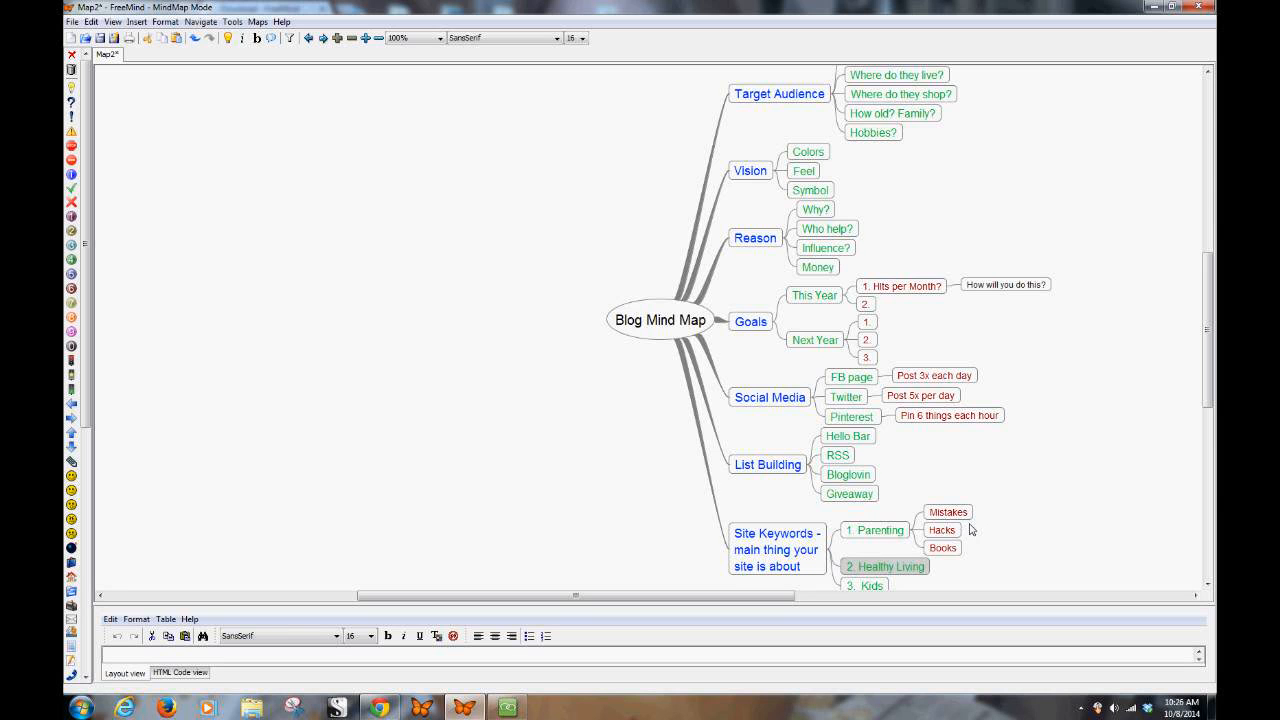
scroll(970, 530, "up", 2)
scroll(973, 529, "down", 1)
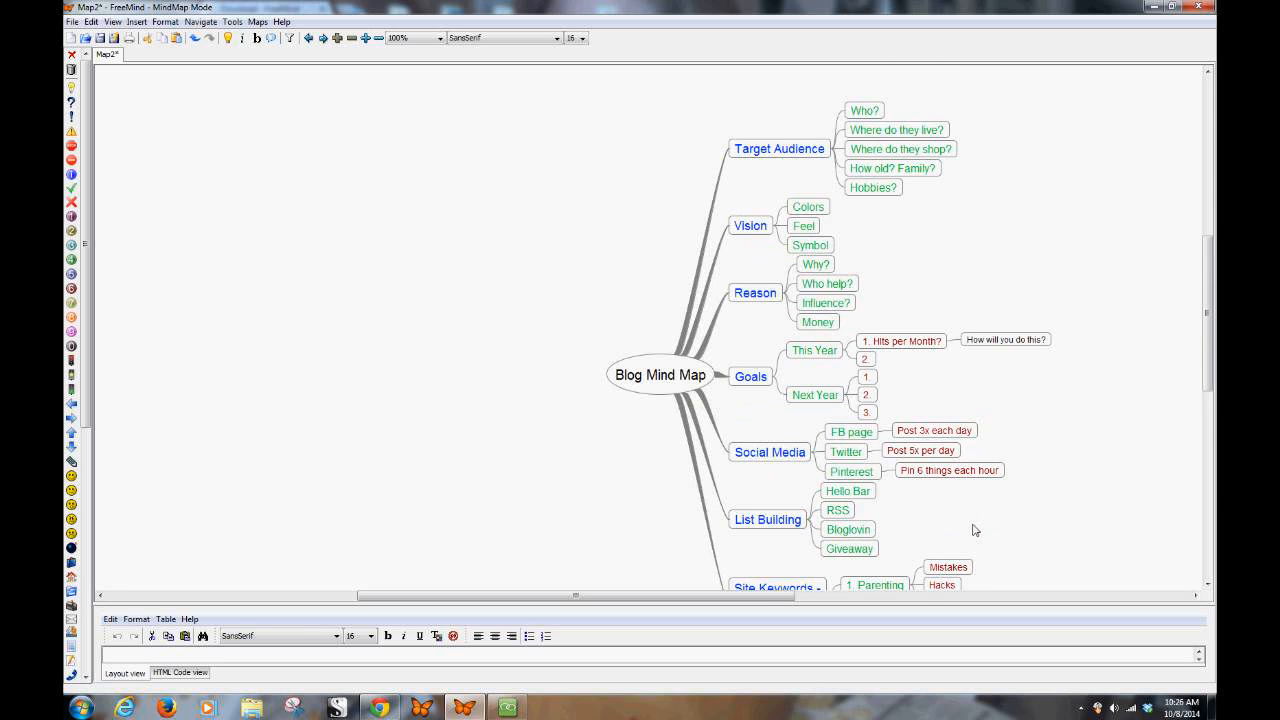
scroll(975, 528, "down", 1)
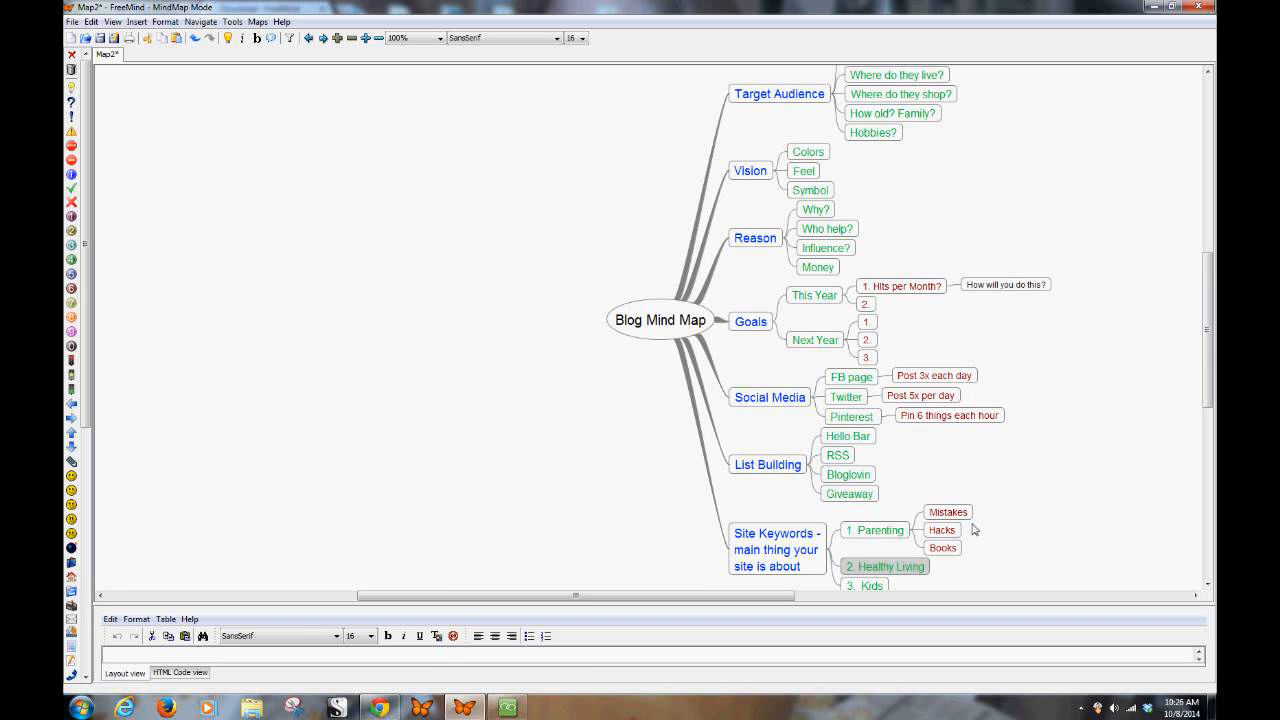
Check the file name and file type options for saving the map as a new file, and cancel without saving.
left_click(74, 23)
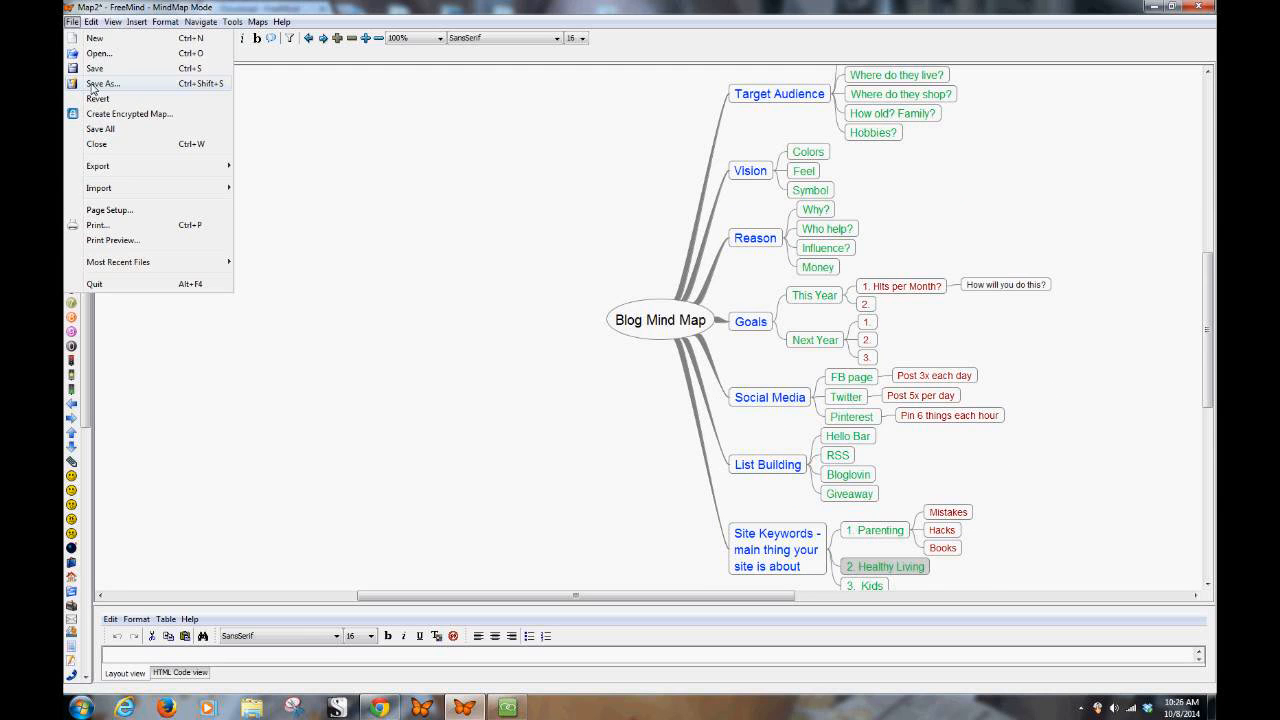
left_click(93, 87)
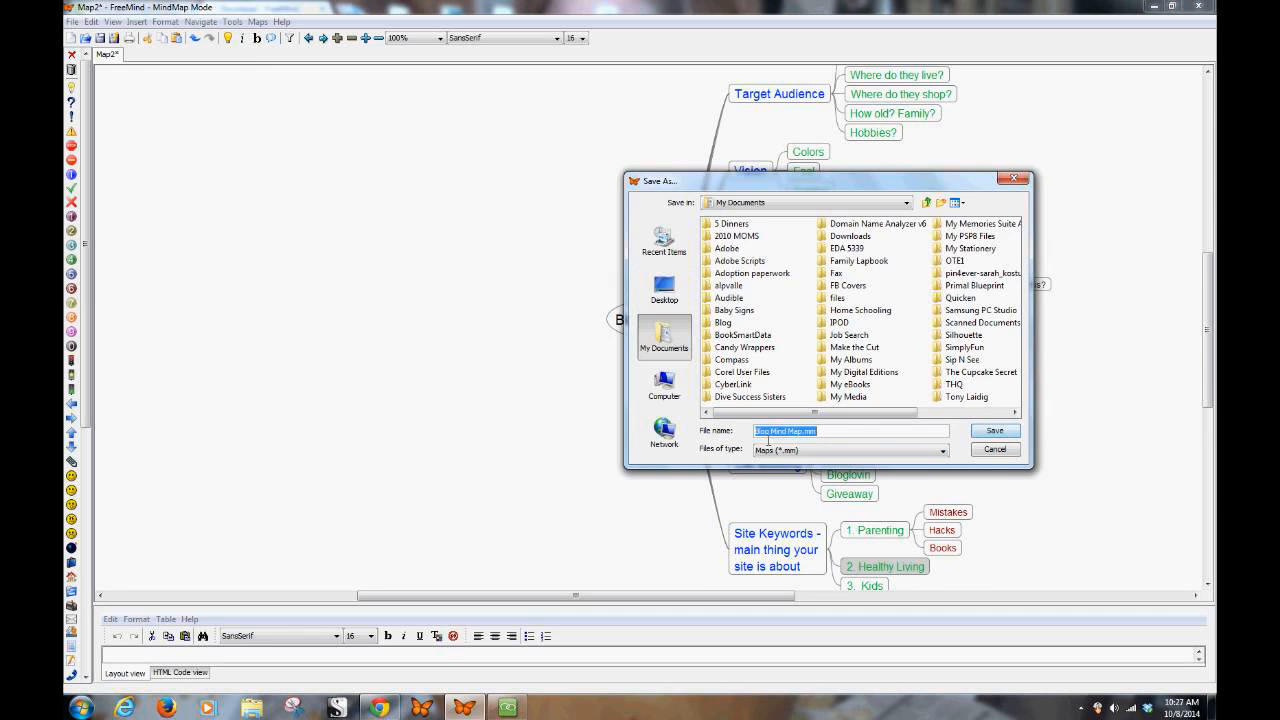
left_click(946, 454)
left_click(1003, 457)
left_click(1013, 452)
Look through the formats available for exporting the map.
left_click(72, 21)
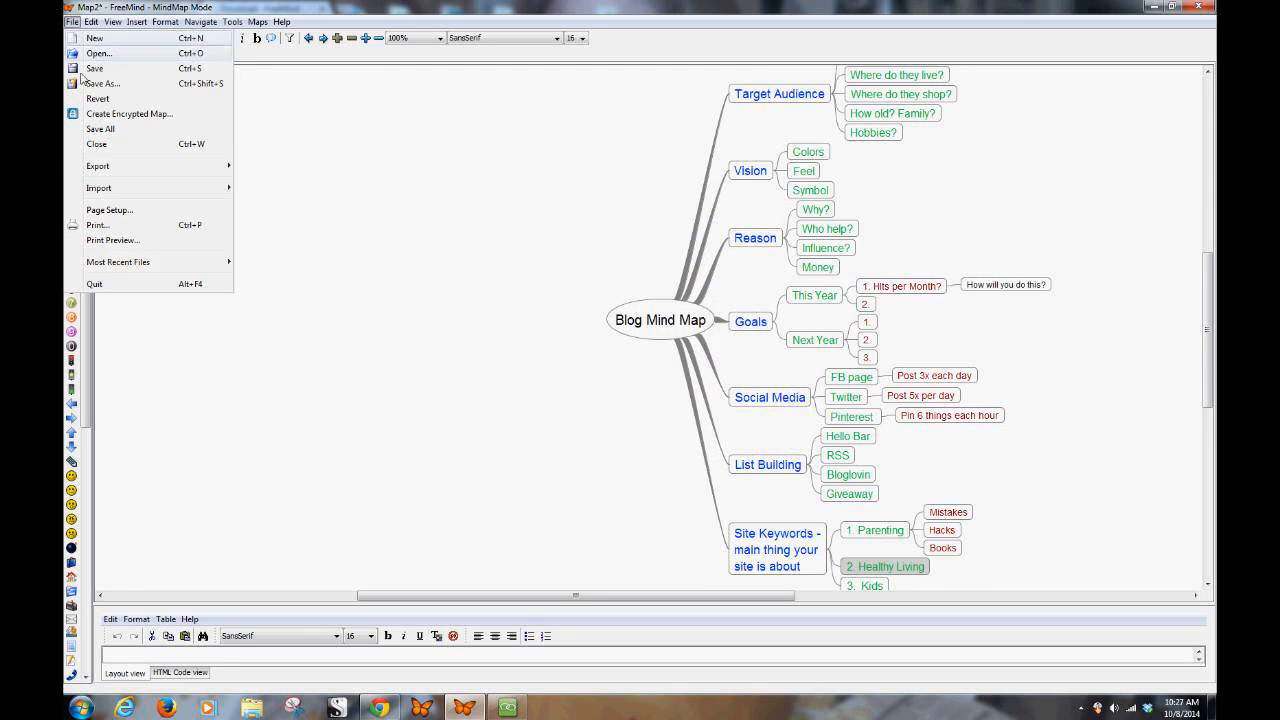
mouse_move(105, 188)
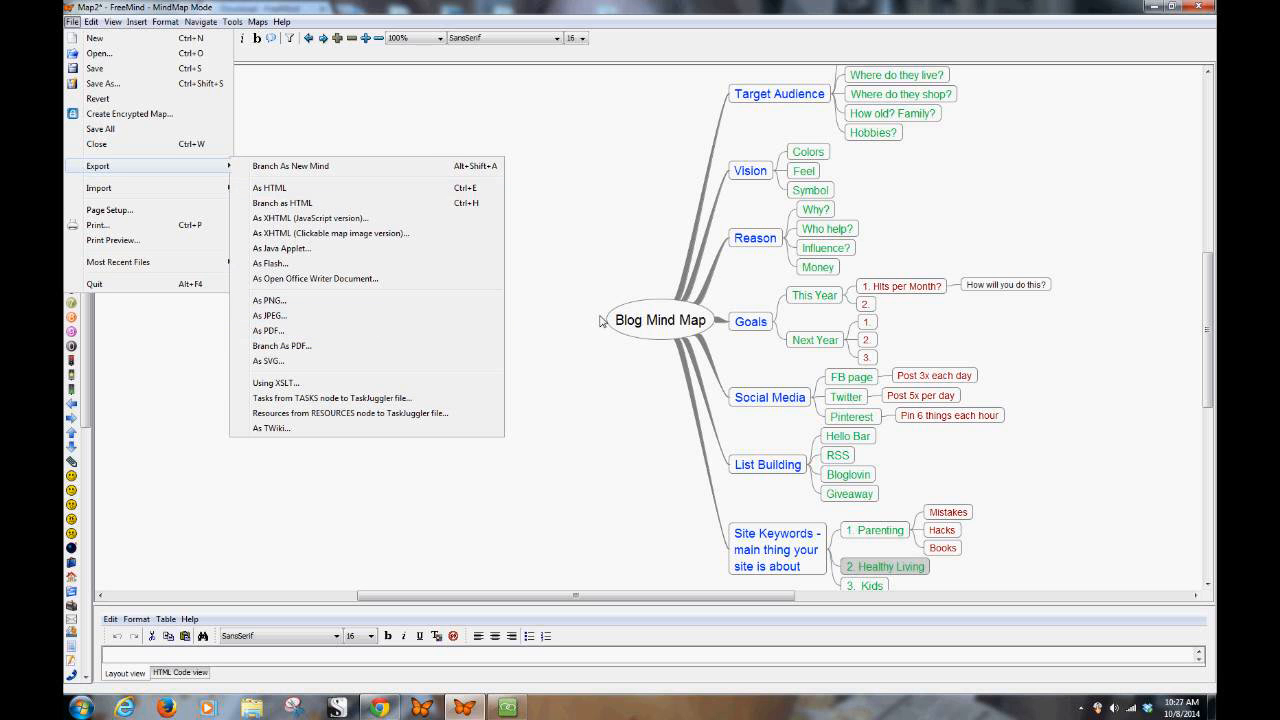
left_click(565, 293)
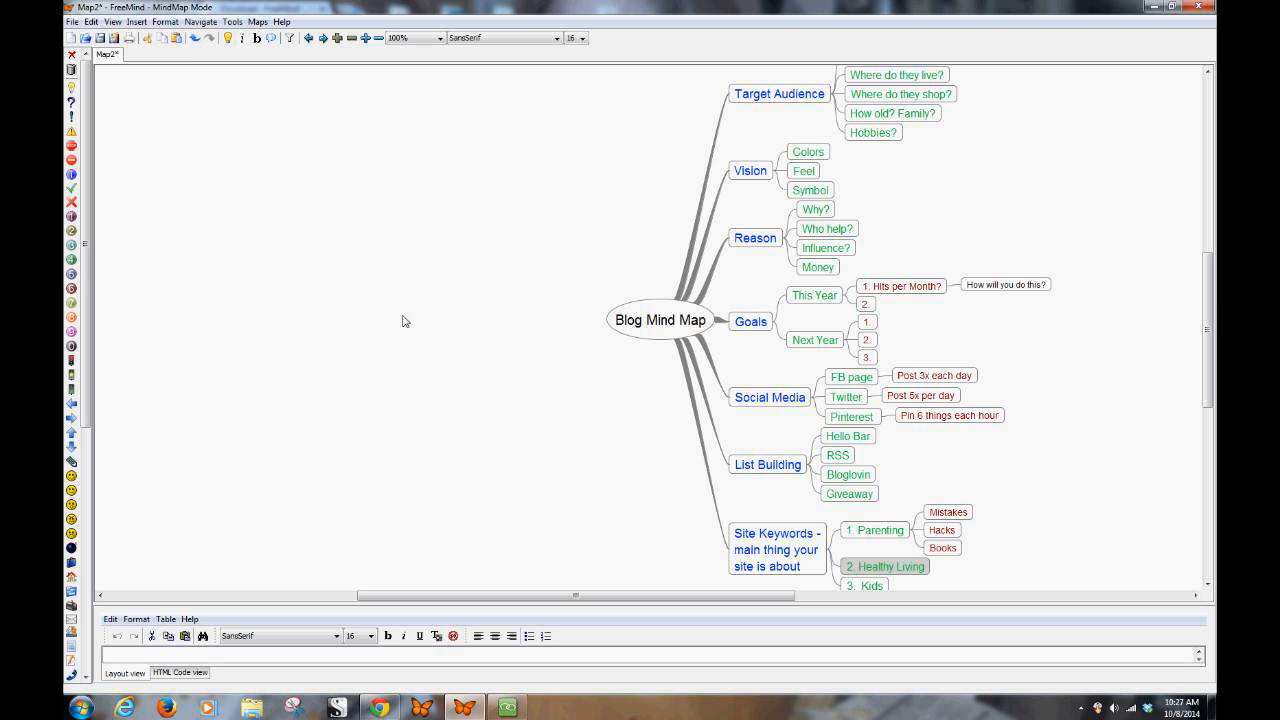
scroll(404, 321, "up", 5)
scroll(404, 336, "down", 6)
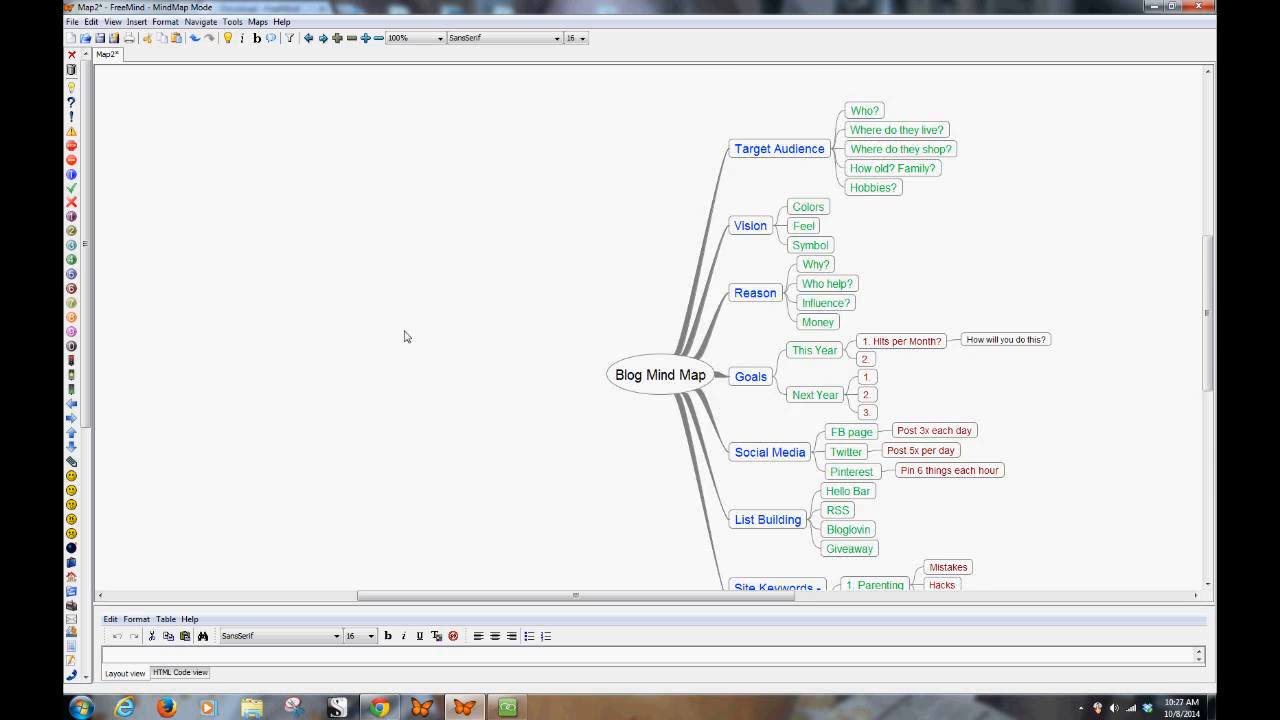
scroll(404, 336, "up", 3)
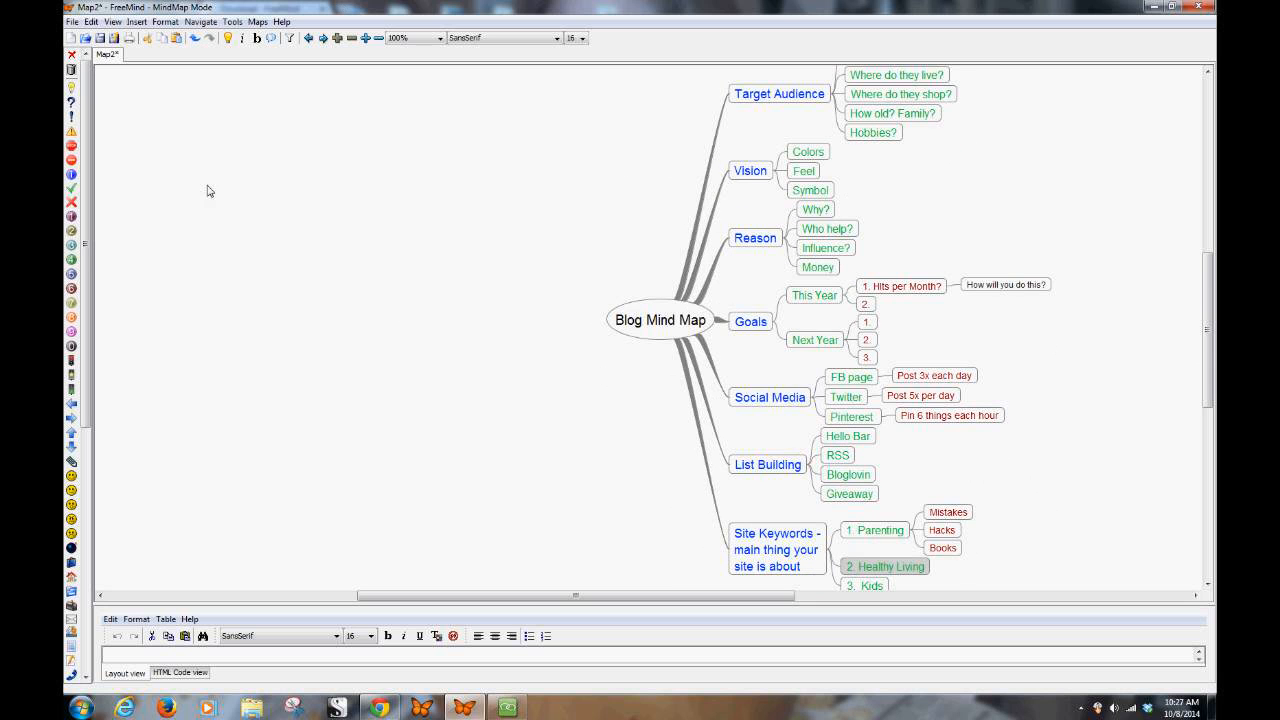
scroll(446, 185, "down", 2)
scroll(446, 185, "up", 2)
Switch to the online meeting's control window and stop the screen sharing.
left_click(508, 708)
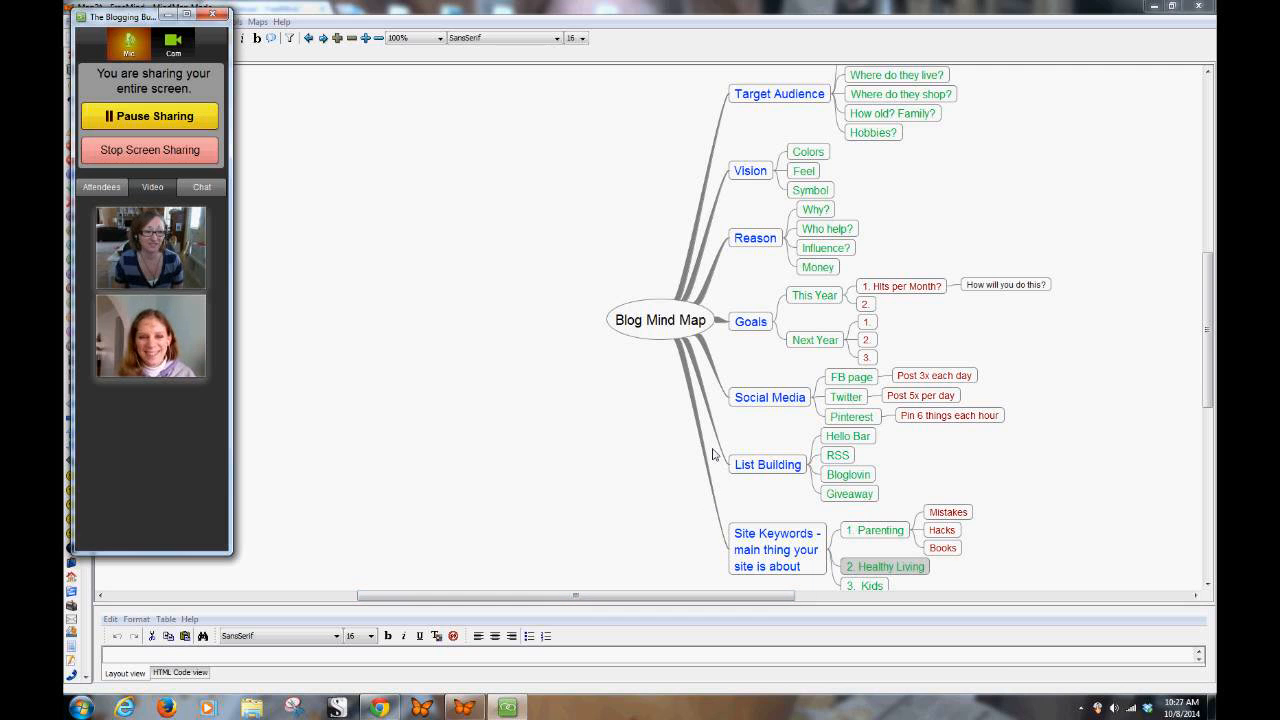
left_click(150, 150)
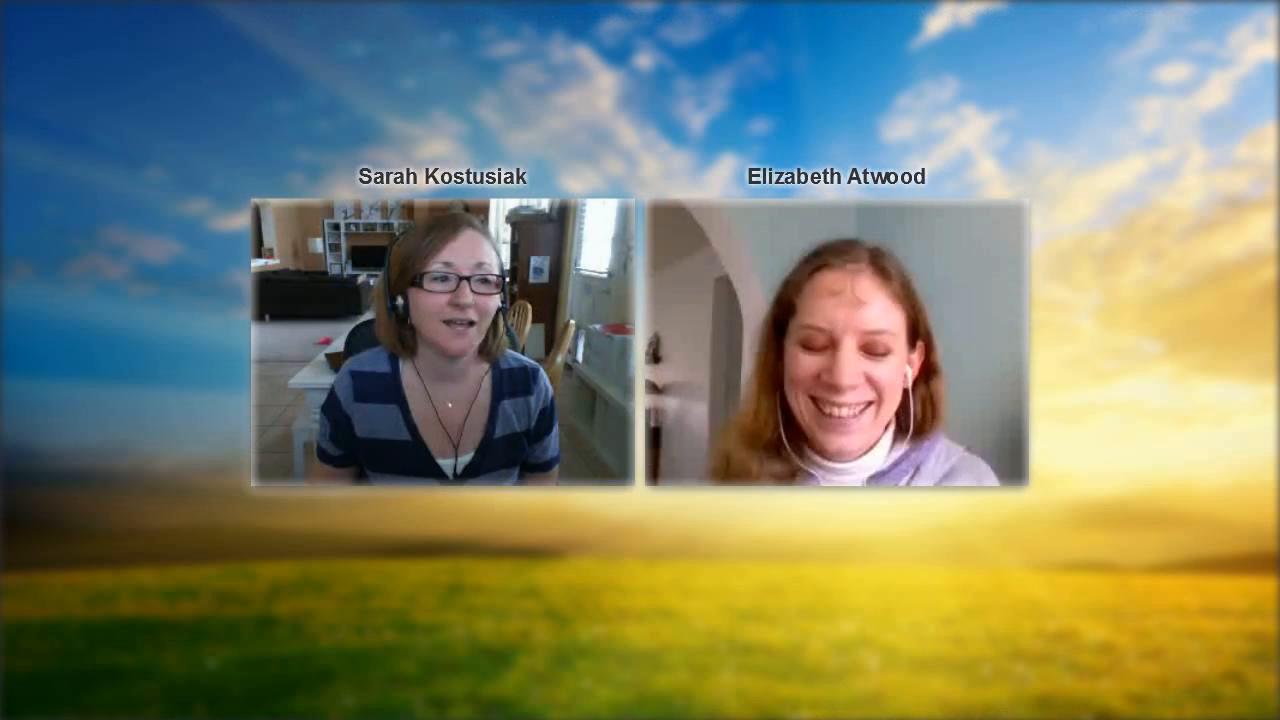